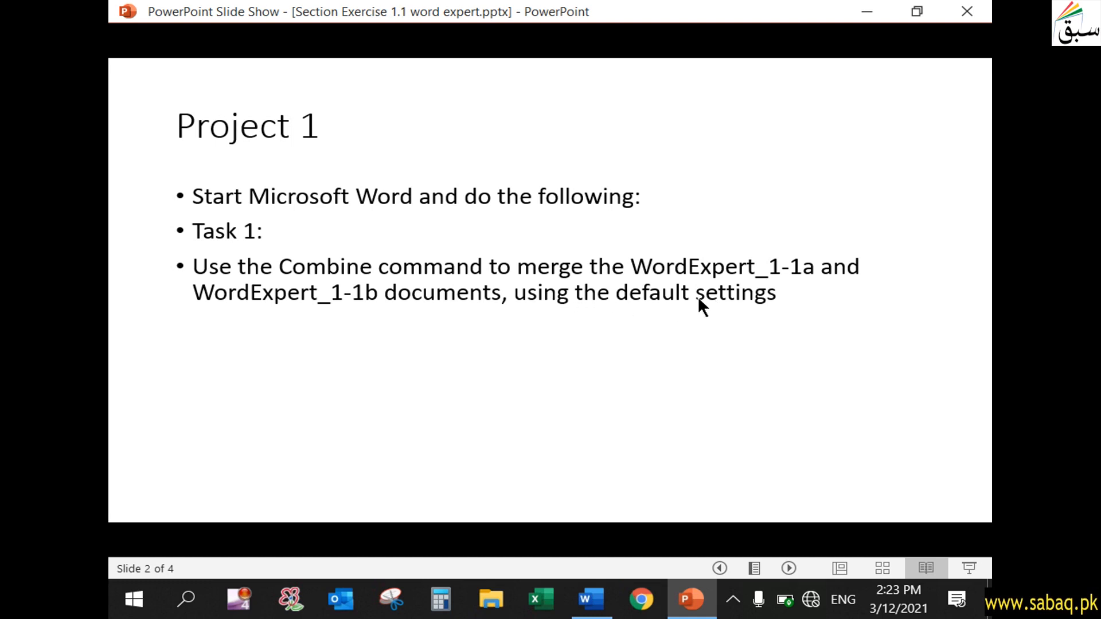
Switch to Word and leave the start screen for the empty workspace, without opening a document or changing any options.
click(594, 600)
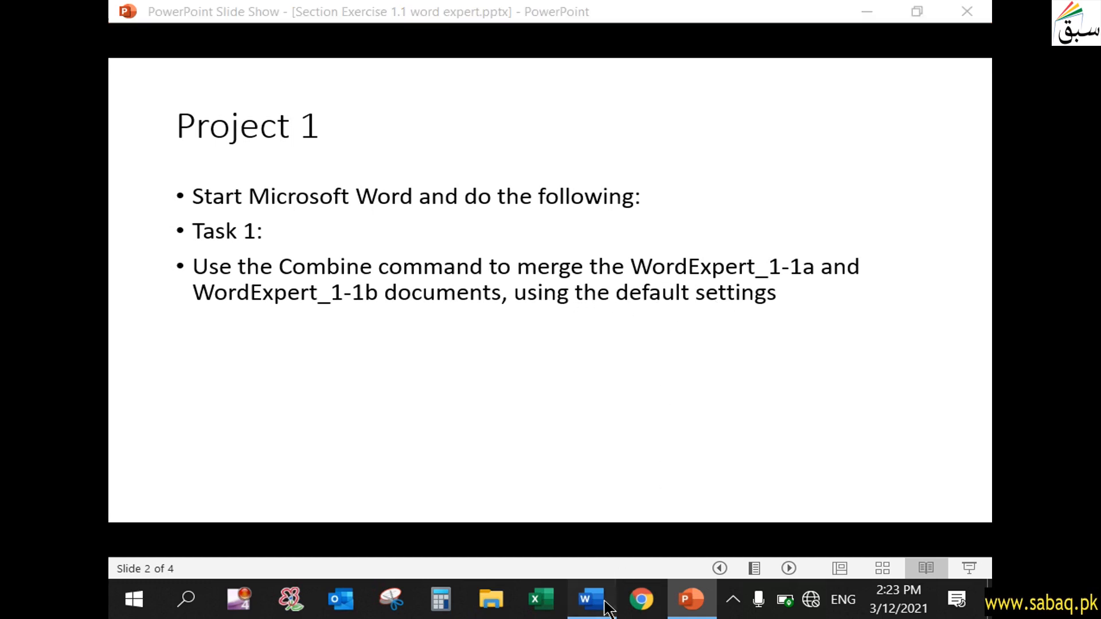
scroll(172, 480, down, 2)
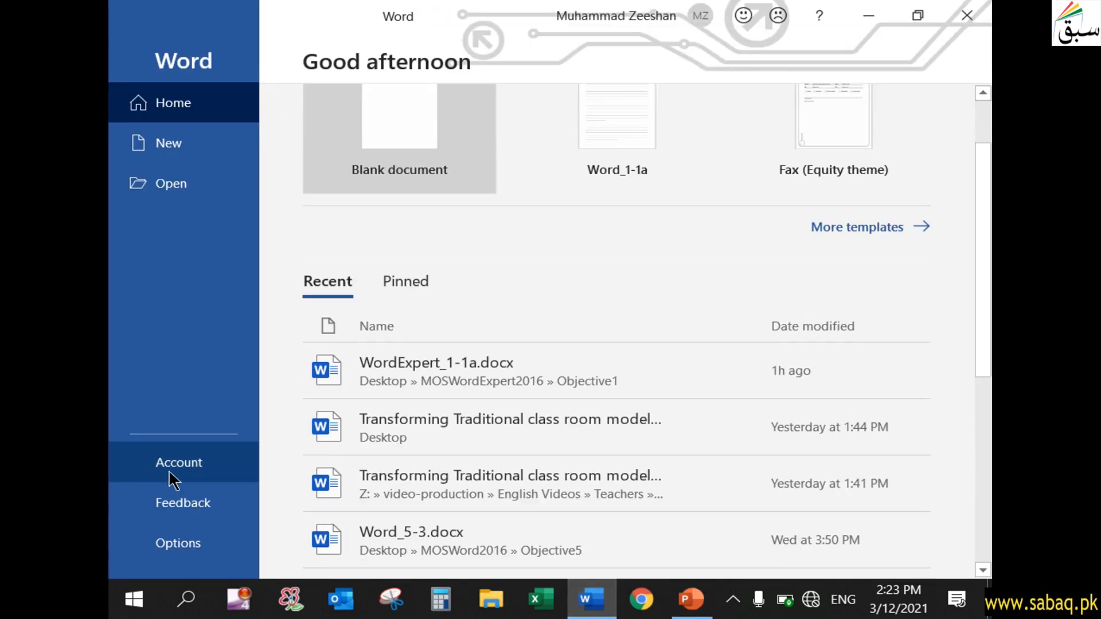
click(195, 543)
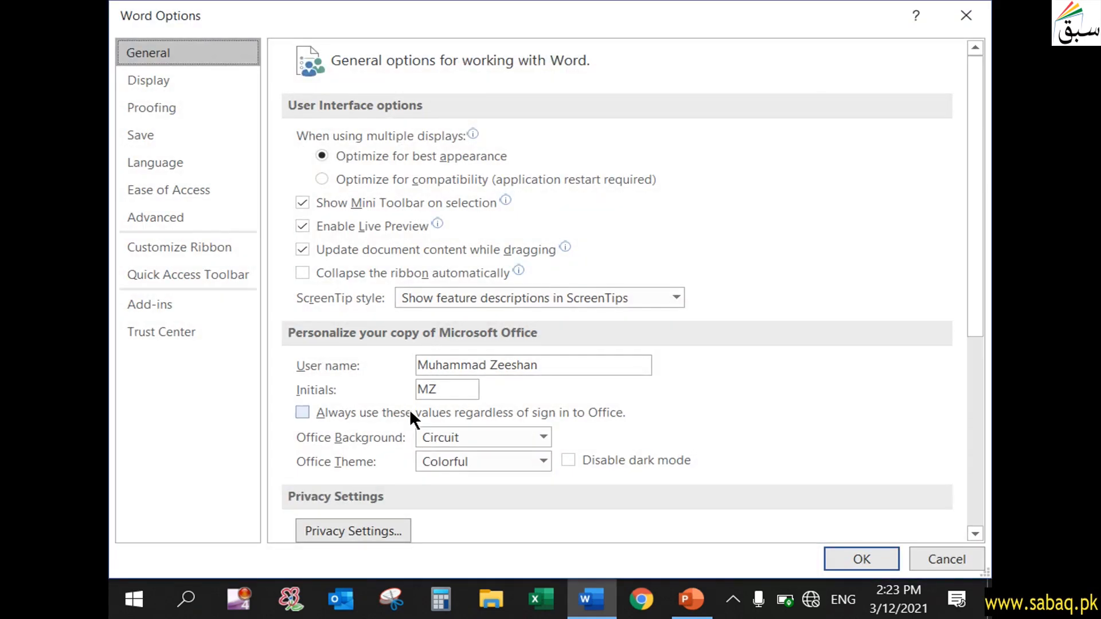
click(952, 558)
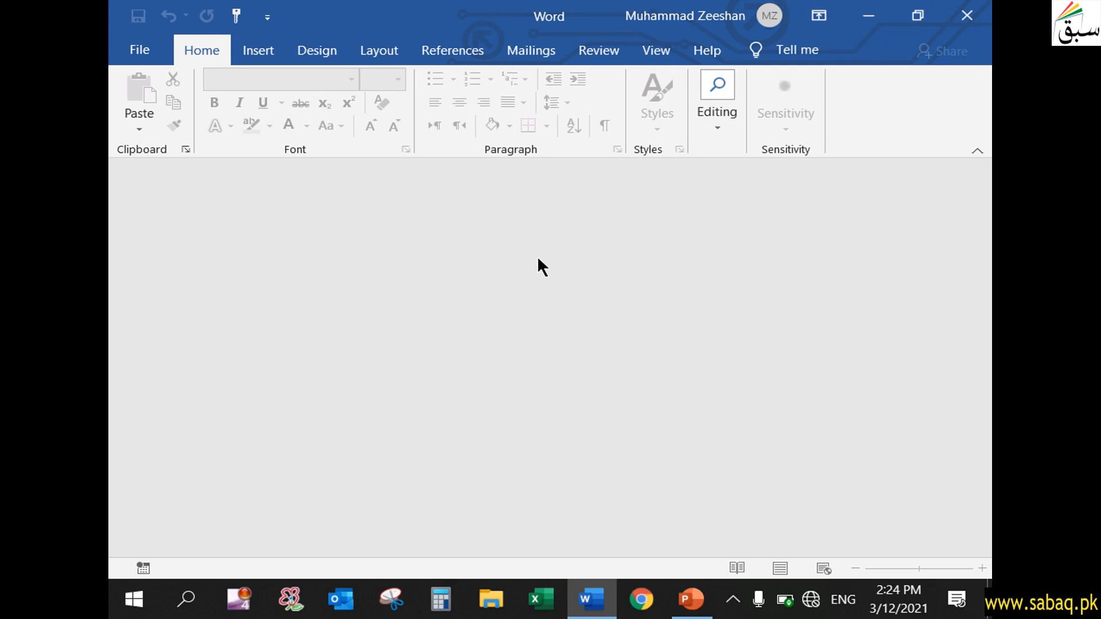
Start the Combine command for merging document revisions and collapse the dialog's detailed comparison settings.
click(597, 56)
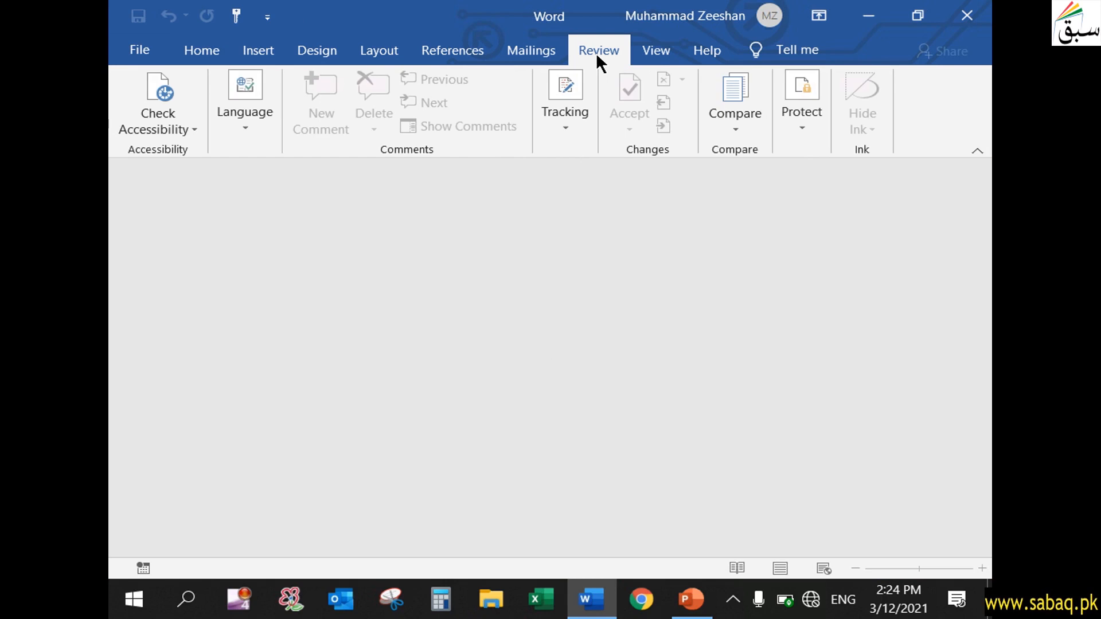
click(730, 120)
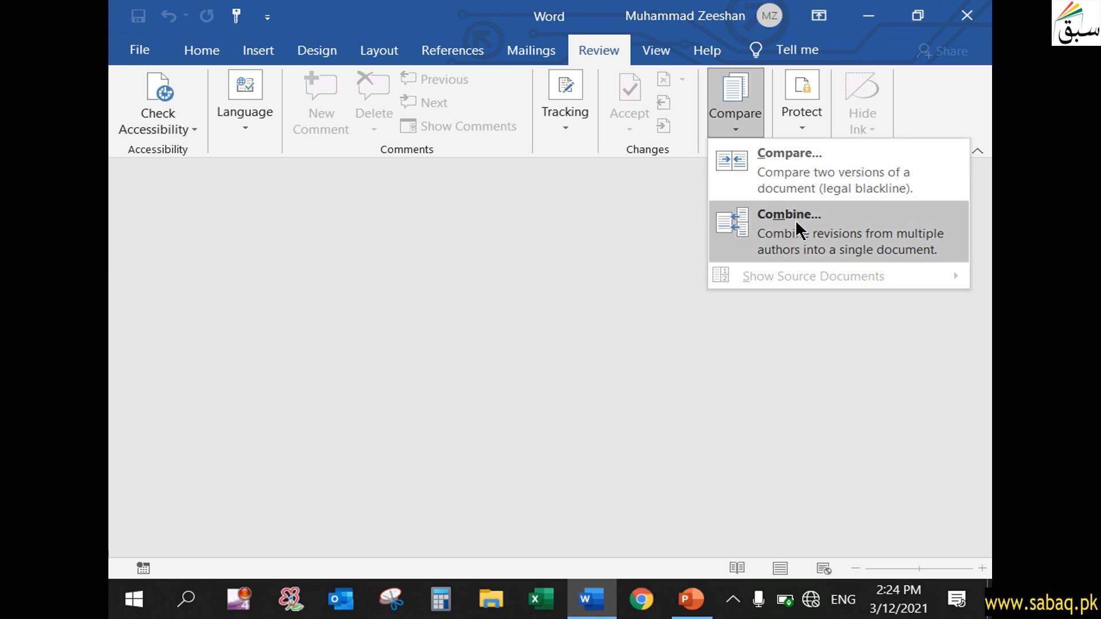
click(800, 235)
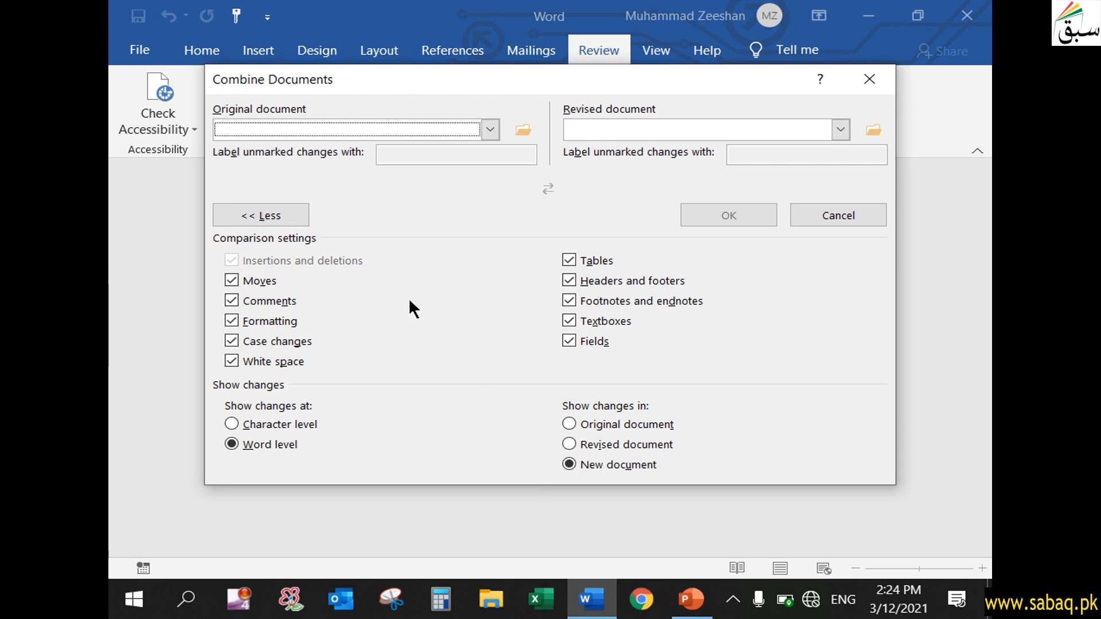
click(295, 211)
drag(425, 85, 407, 177)
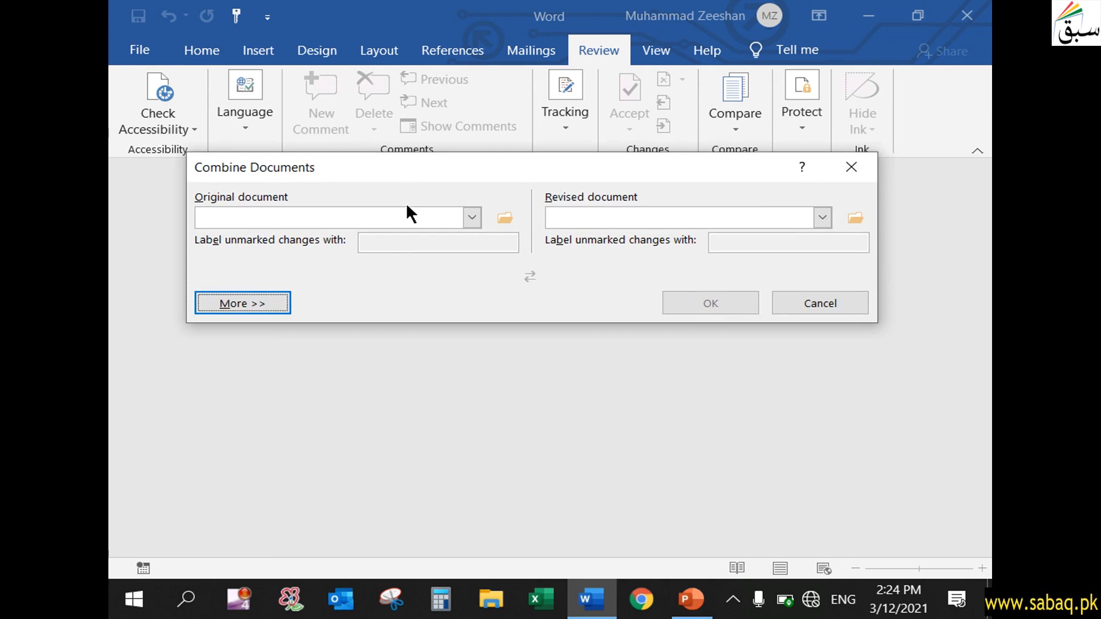
Choose WordExpert_1-1a.docx from Desktop > MOSWordExpert2016 > Objective1 as the original document to combine.
click(473, 218)
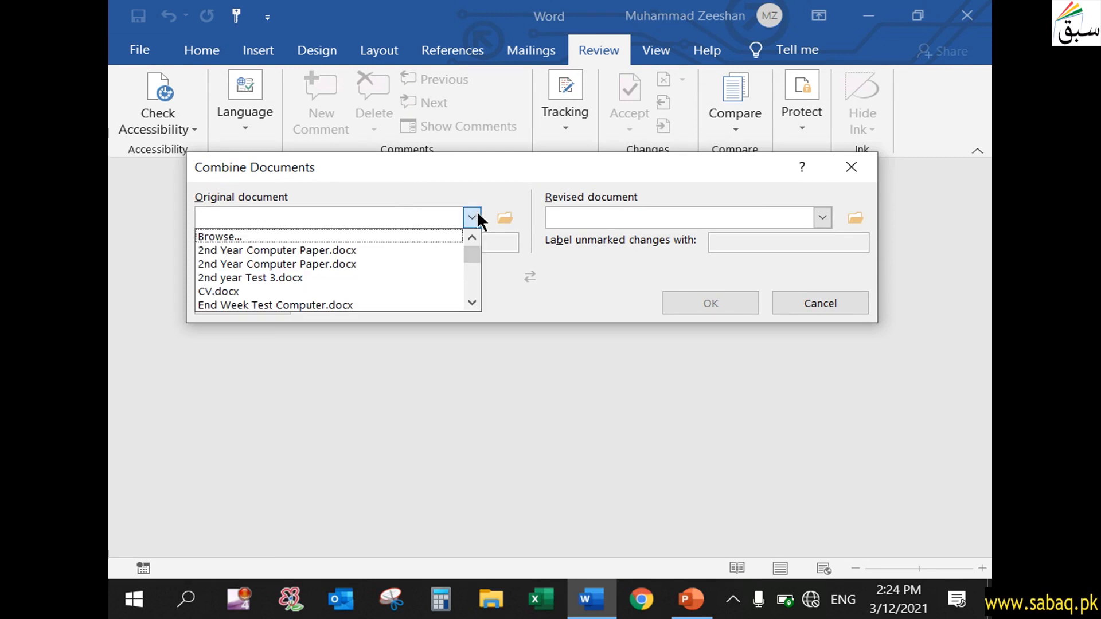
click(357, 238)
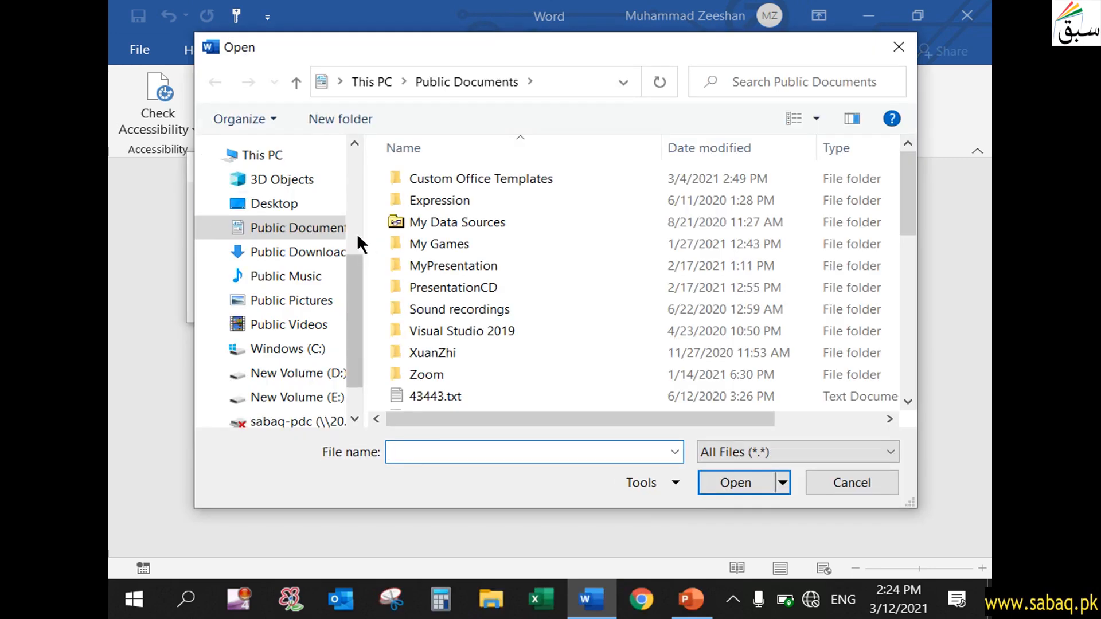
click(310, 204)
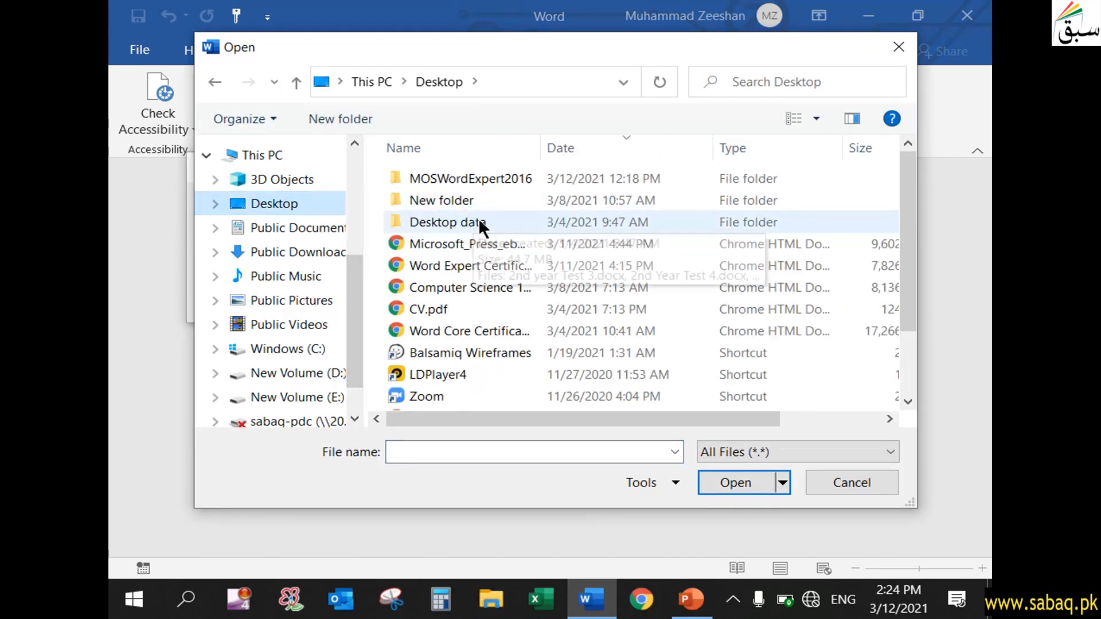
double_click(501, 178)
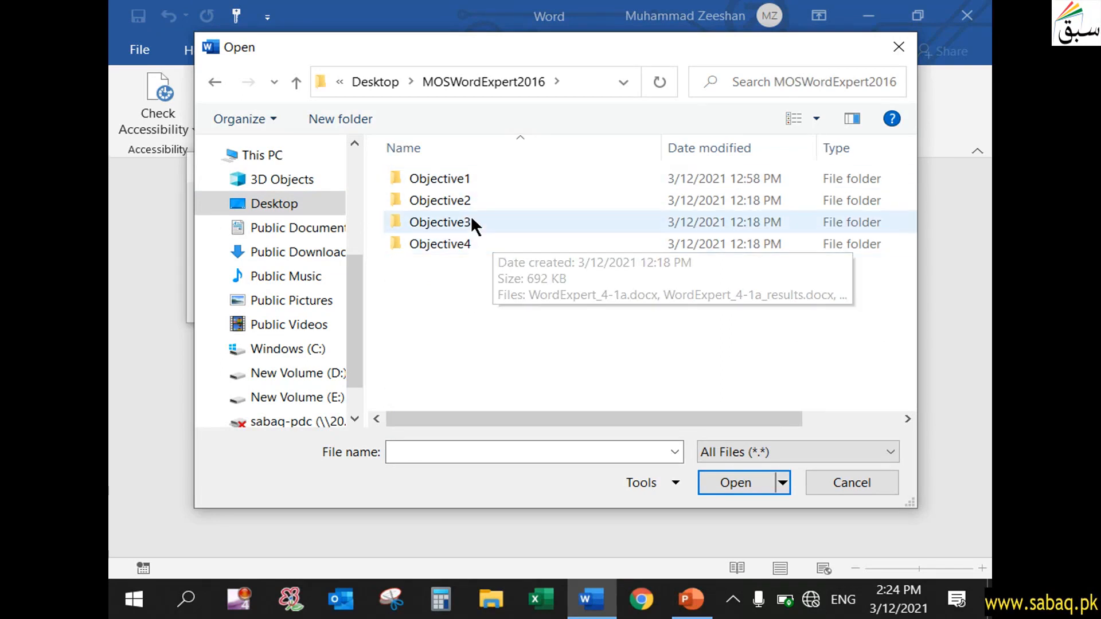
click(476, 179)
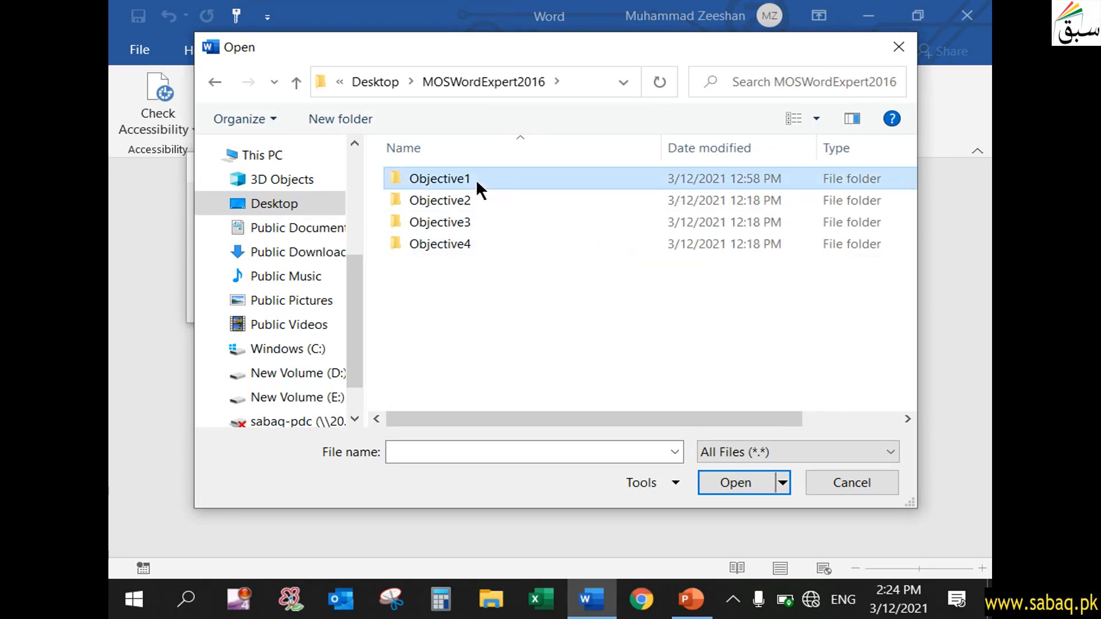
double_click(480, 178)
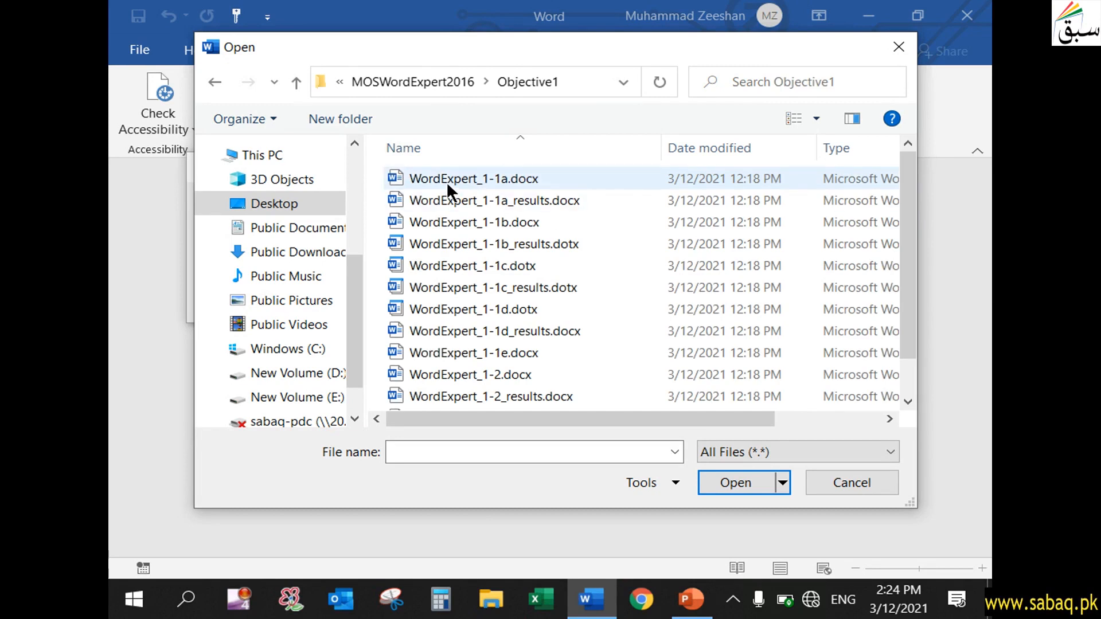
click(498, 178)
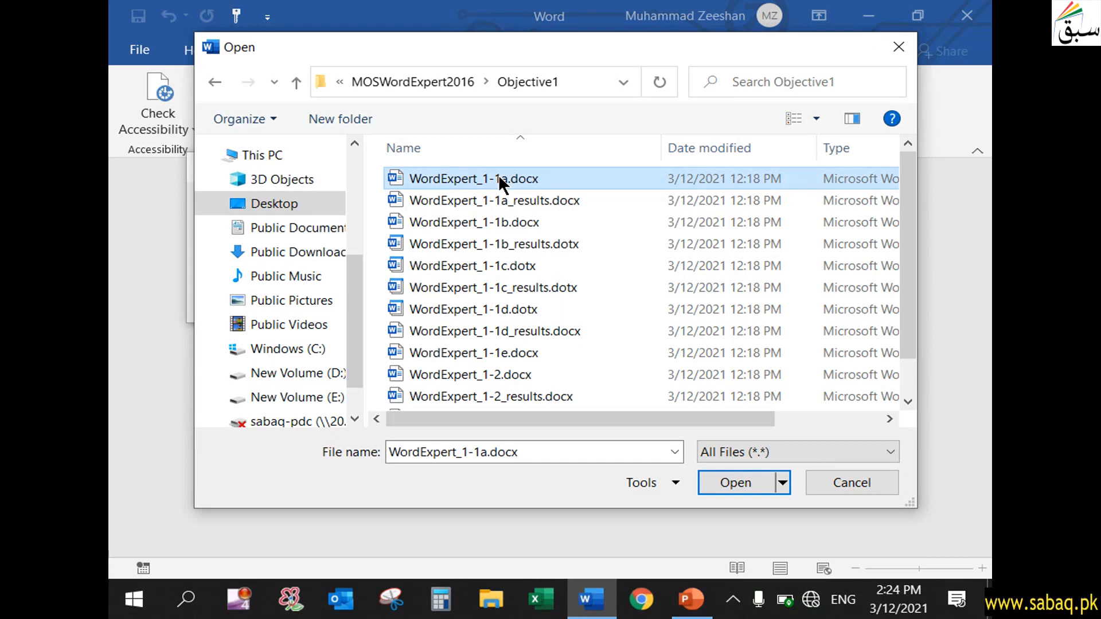
click(734, 482)
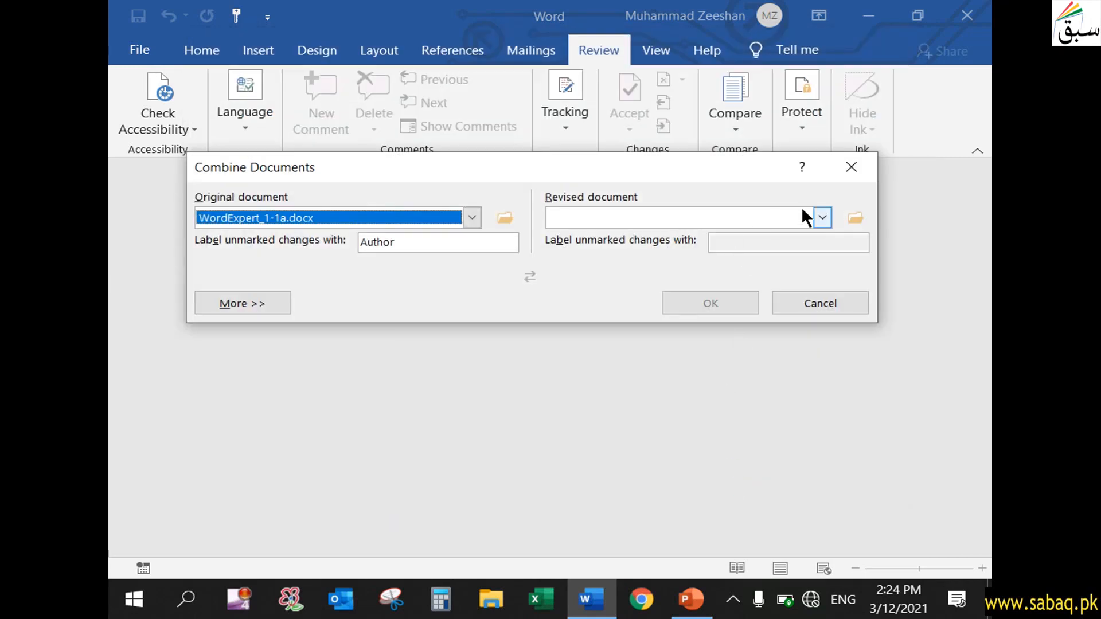
Choose WordExpert_1-1b.docx from the Objective1 folder as the revised document and combine the two with the default settings.
click(823, 218)
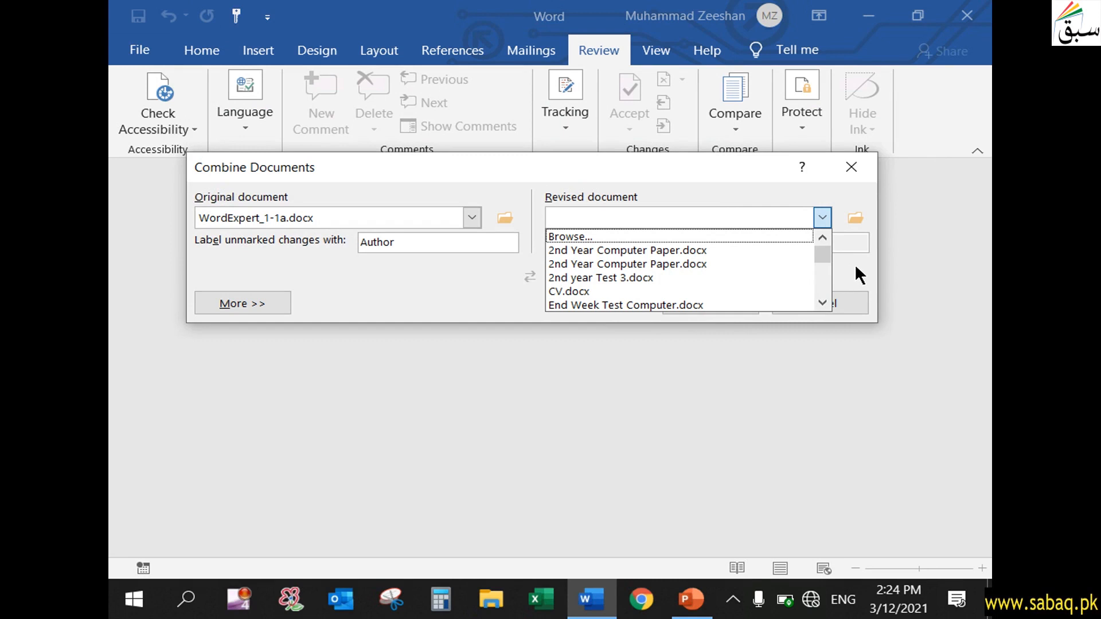
click(724, 235)
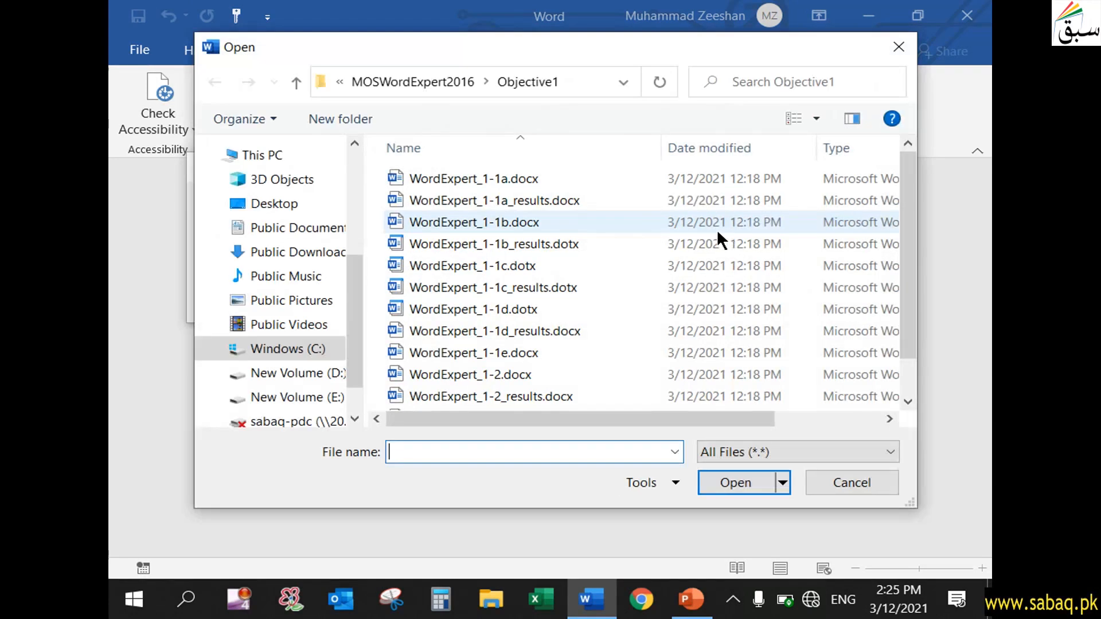
click(501, 222)
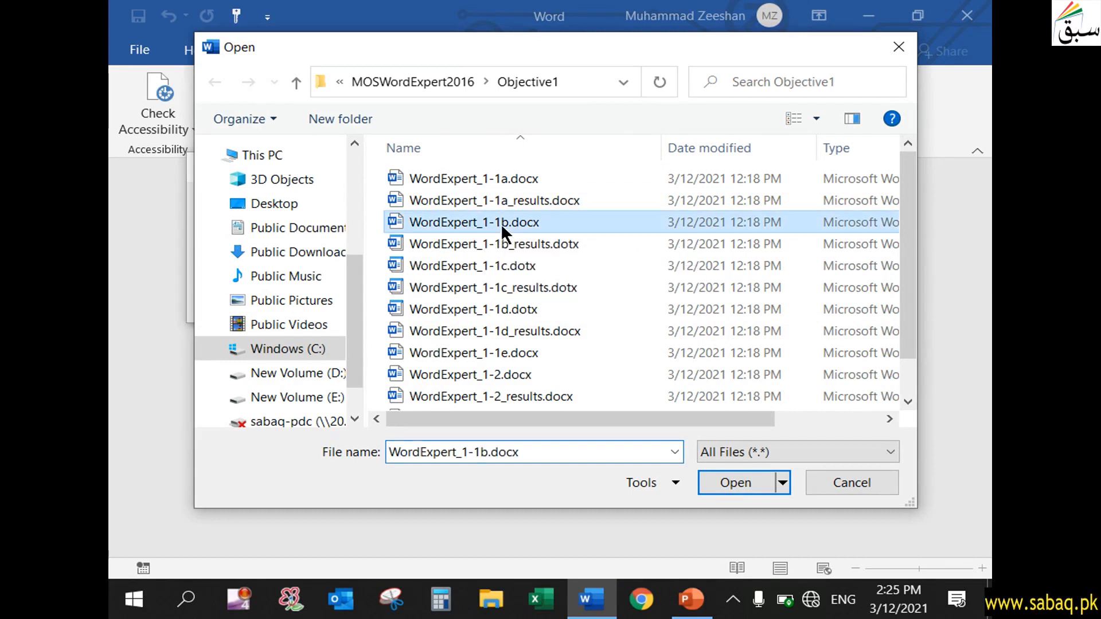
click(732, 480)
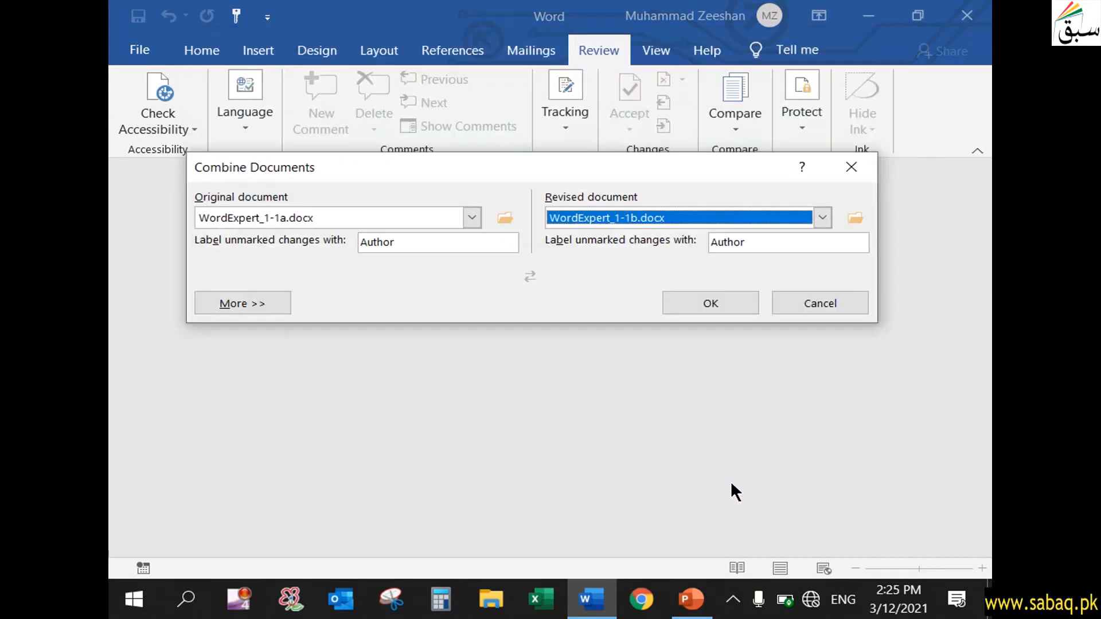
click(691, 306)
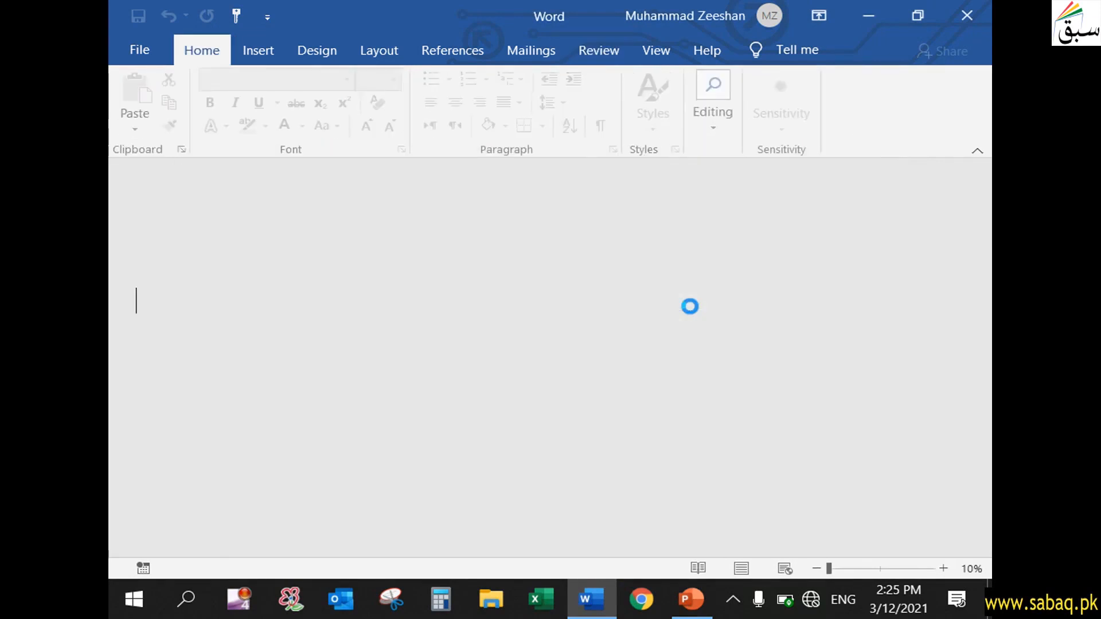
Examine the combined document from beginning to end, including the tracked changes and the markup balloons in the margin.
scroll(456, 417, down, 5)
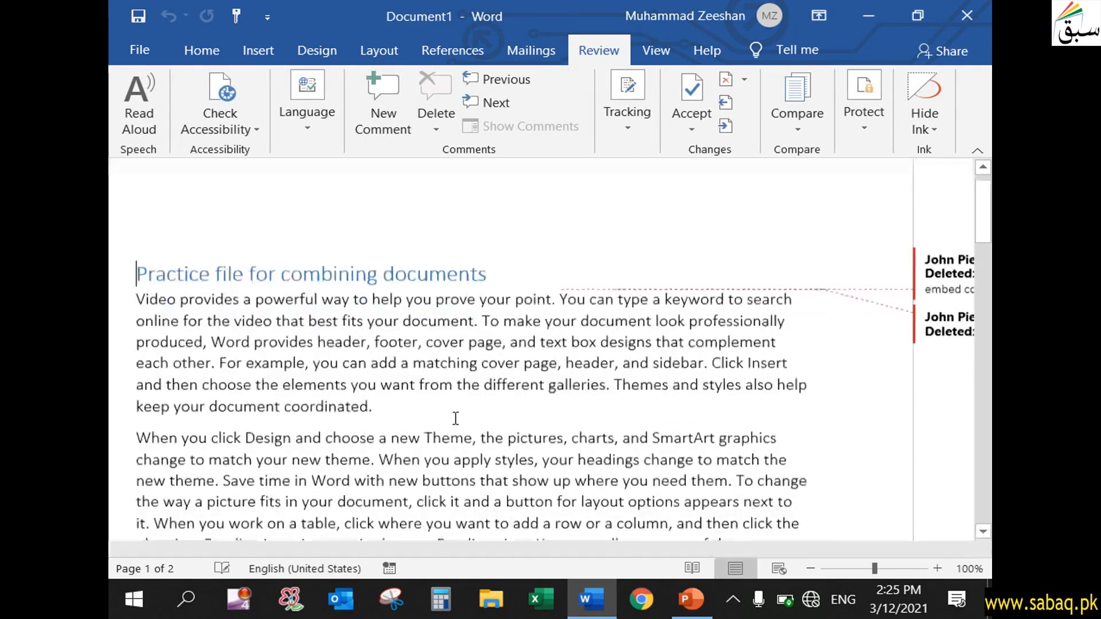
scroll(456, 417, down, 8)
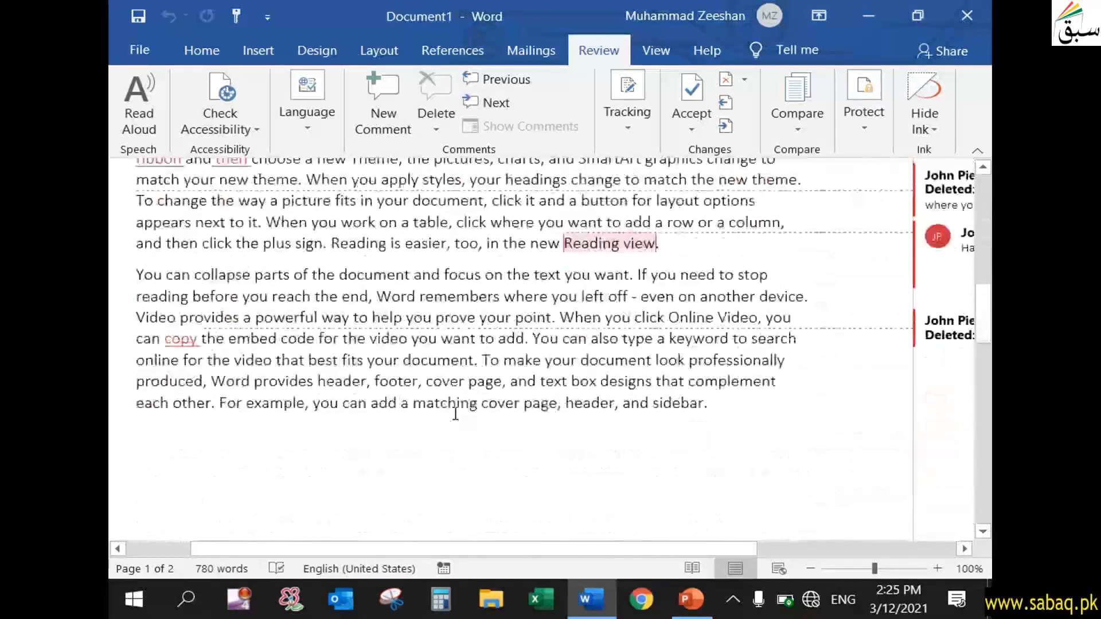
scroll(496, 442, down, 7)
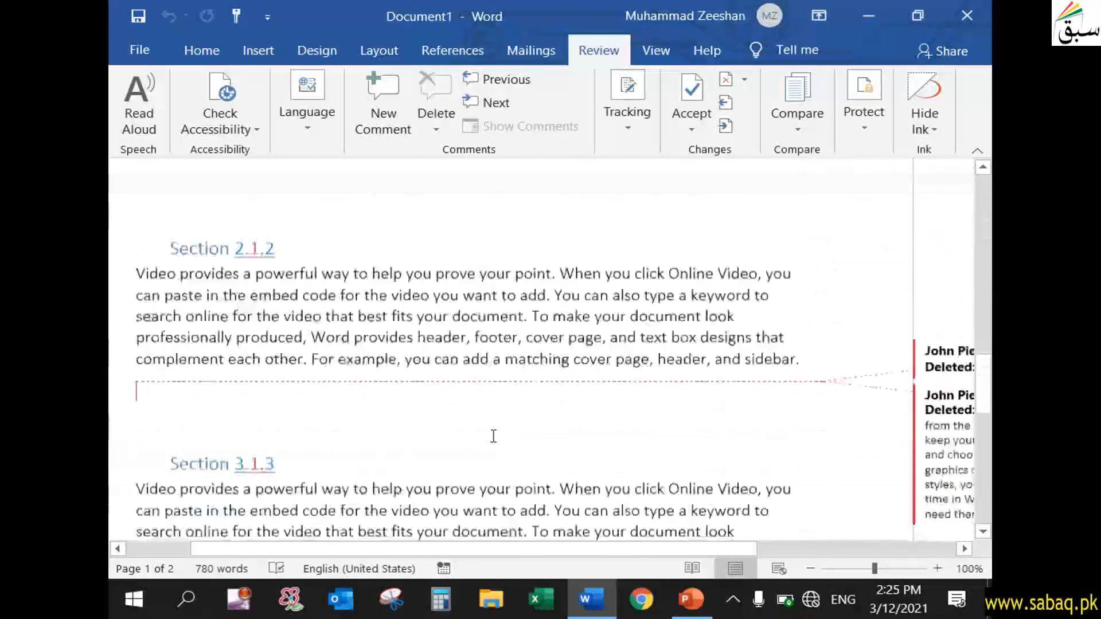
drag(983, 396, 981, 205)
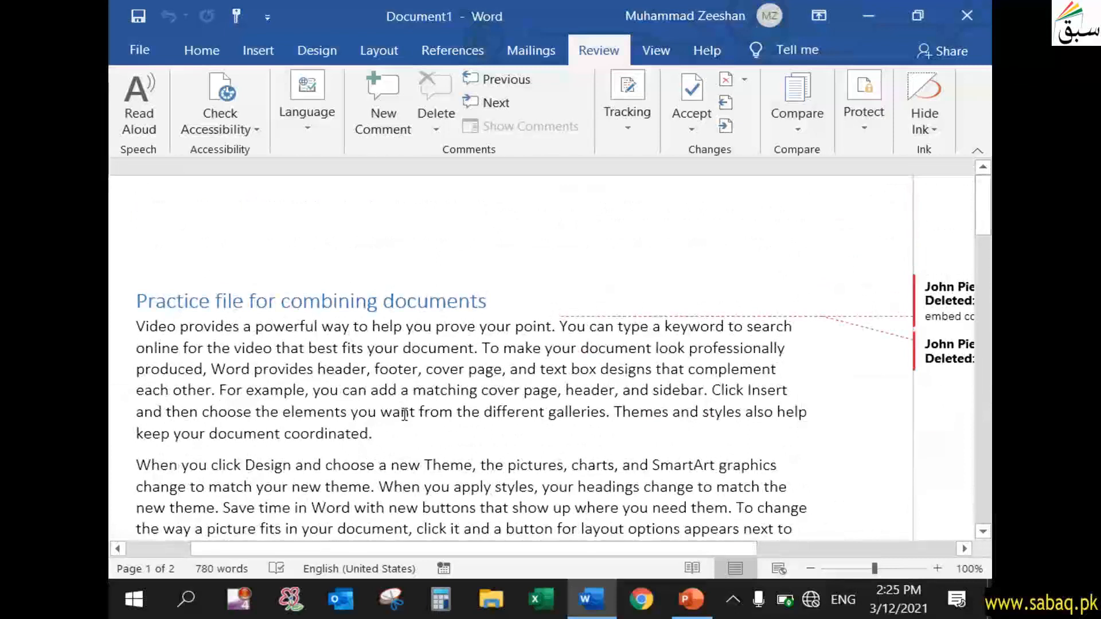
drag(694, 549, 896, 552)
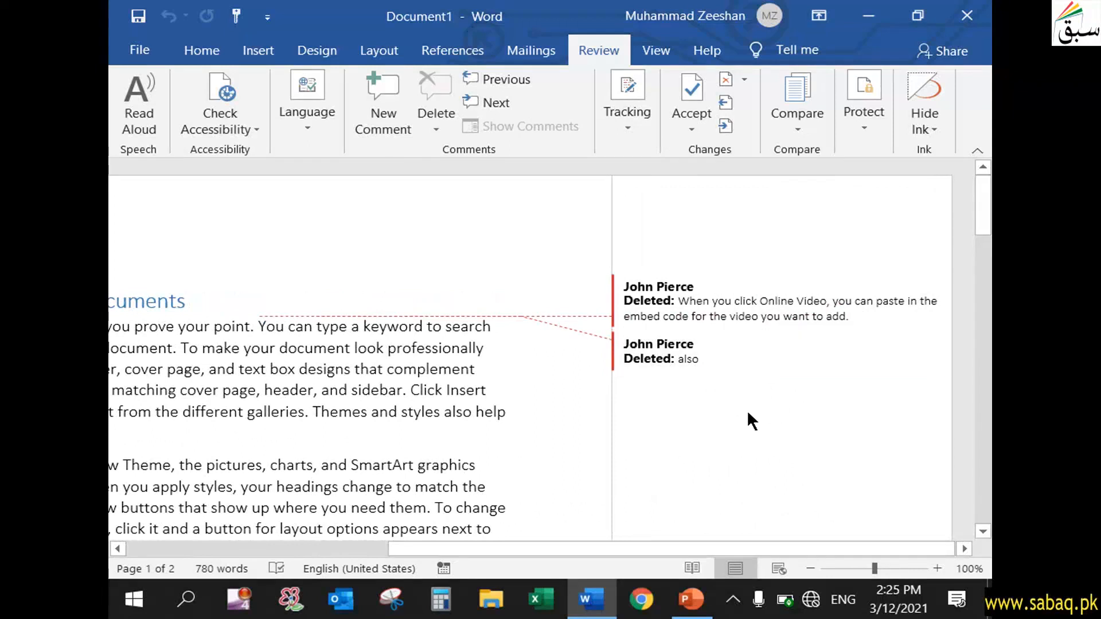
drag(805, 549, 514, 539)
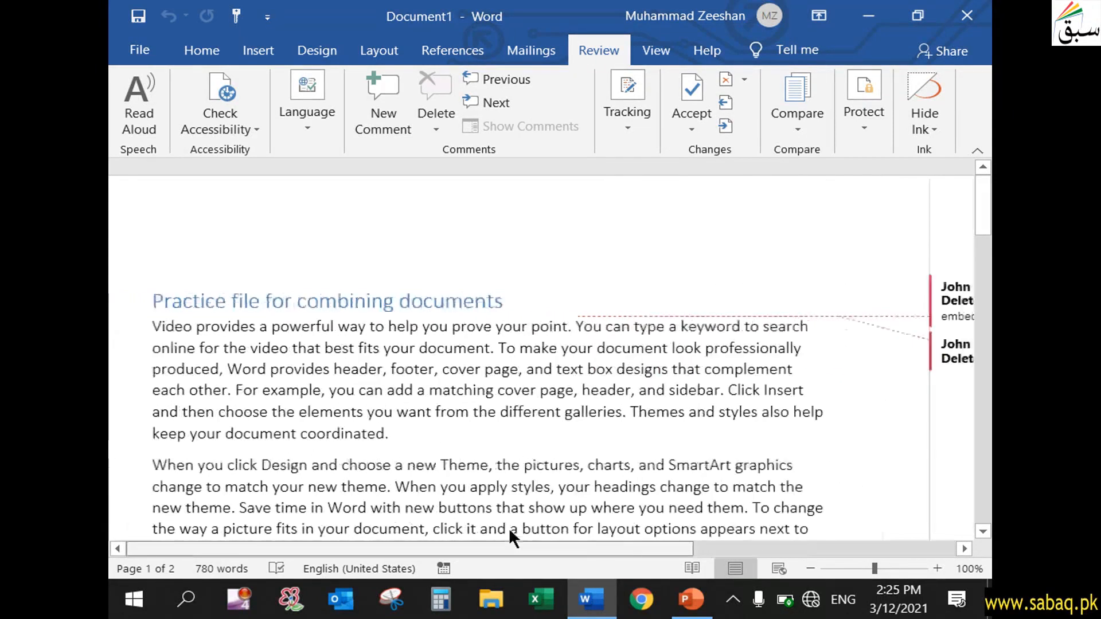
scroll(502, 468, down, 17)
scroll(500, 468, down, 7)
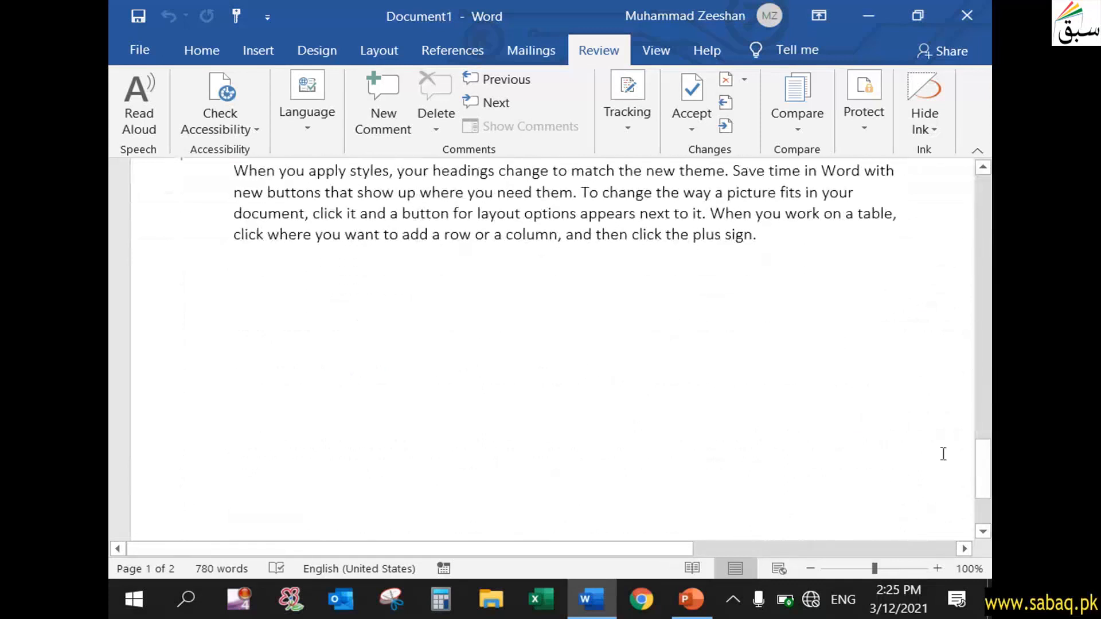
drag(979, 474, 980, 177)
Switch to the PowerPoint slide show, reveal the Task 2 instructions, and return to Word.
click(690, 600)
click(641, 469)
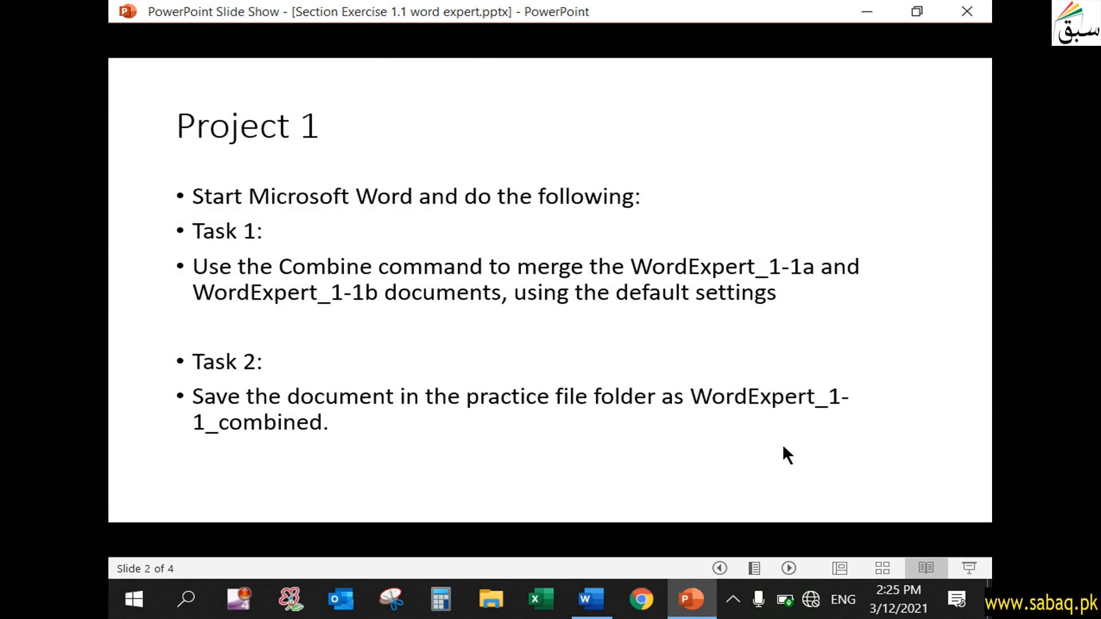
click(591, 600)
Start saving the combined document as a new file, with Desktop > MOSWordExpert2016 > Objective1 as the destination folder.
click(138, 51)
click(188, 321)
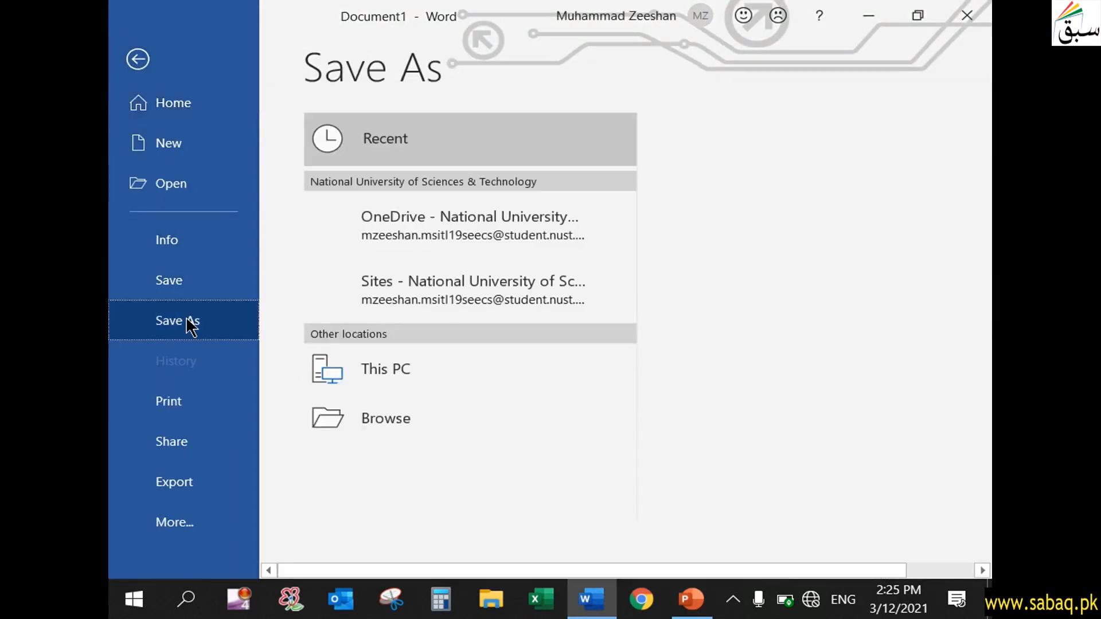
click(382, 456)
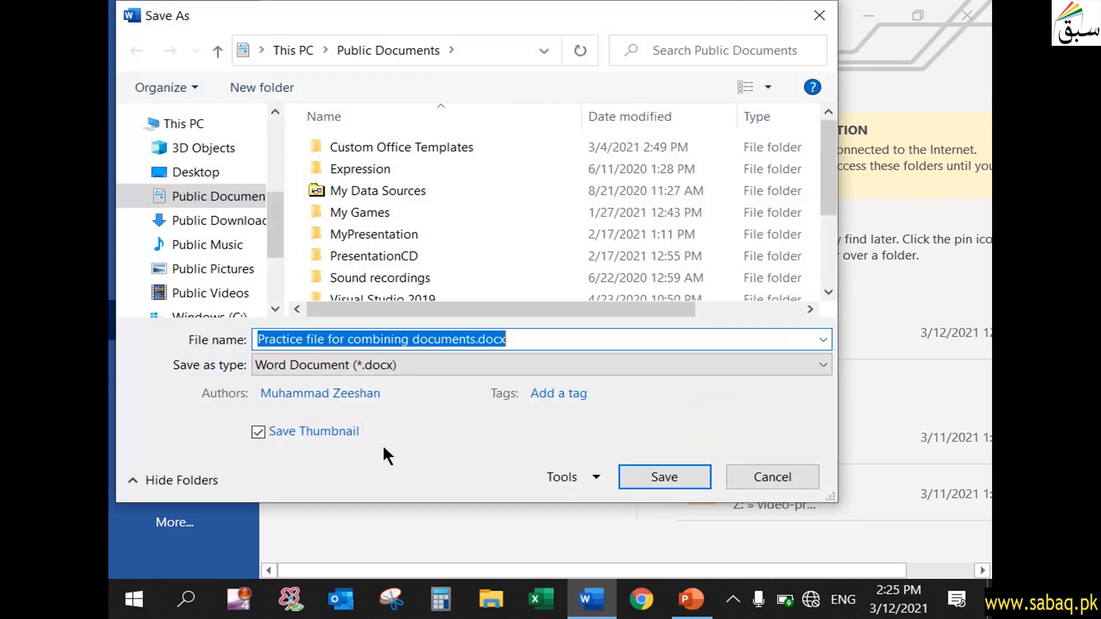
click(214, 172)
double_click(402, 145)
double_click(403, 145)
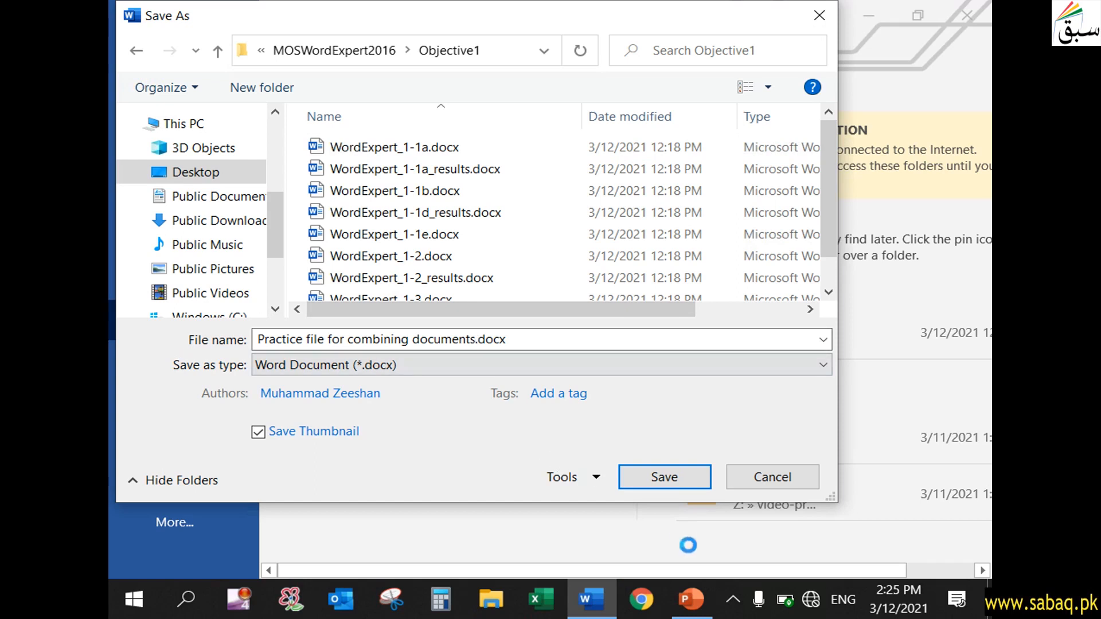
Name the combined document Word_Expert_1-1_combined, checking the required name on the PowerPoint slide, and save it in the Objective1 folder.
click(712, 615)
click(592, 600)
click(465, 347)
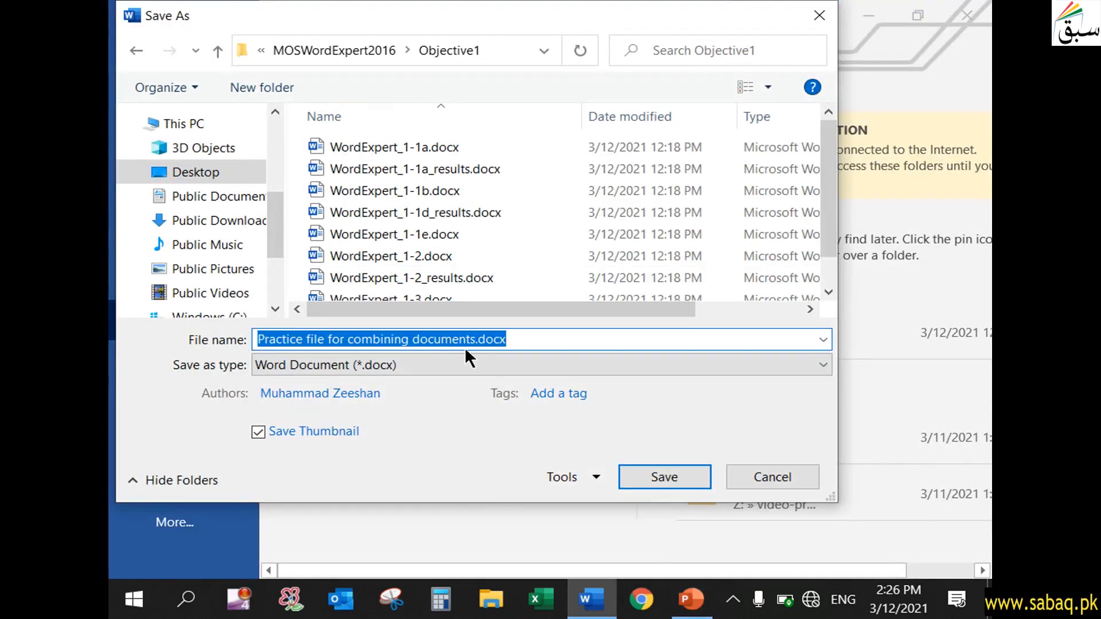
text(Word)
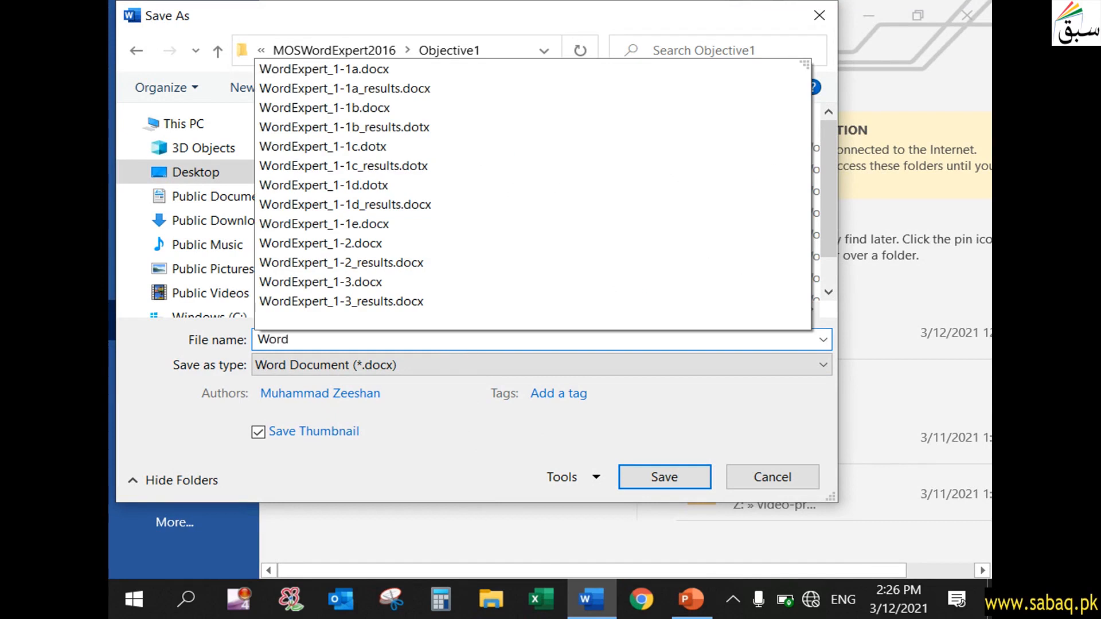
text(_Expert_1-1)
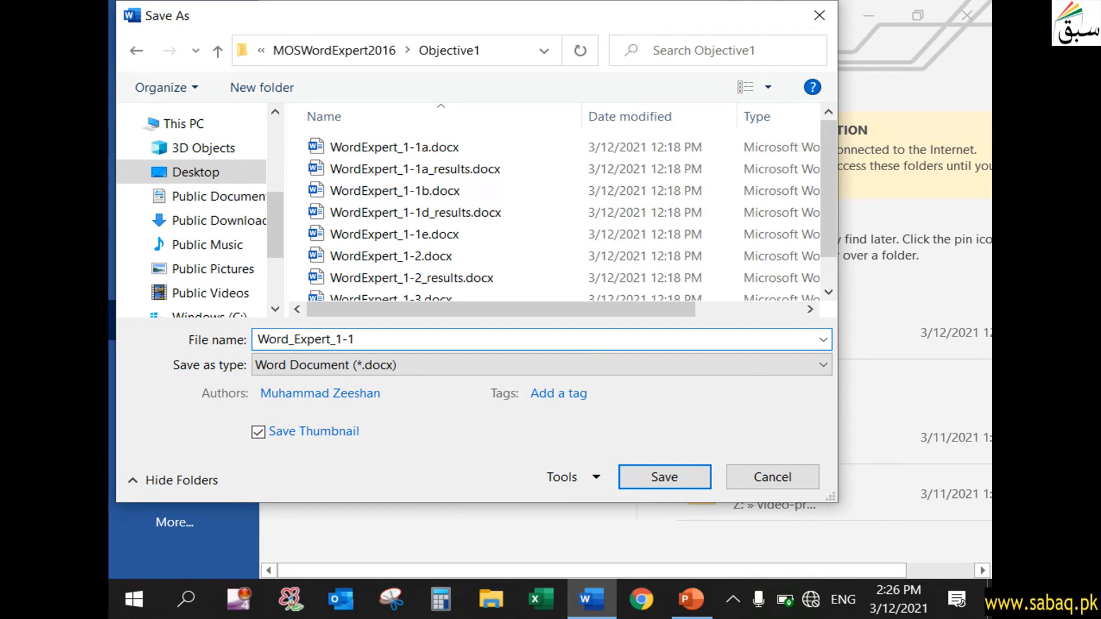
click(691, 599)
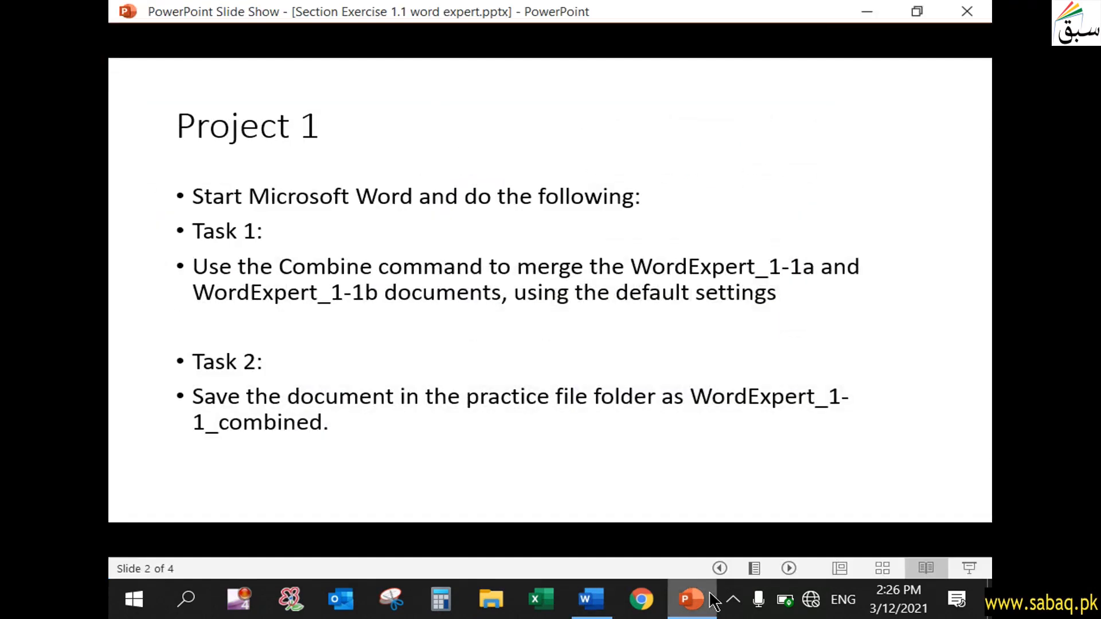
click(711, 599)
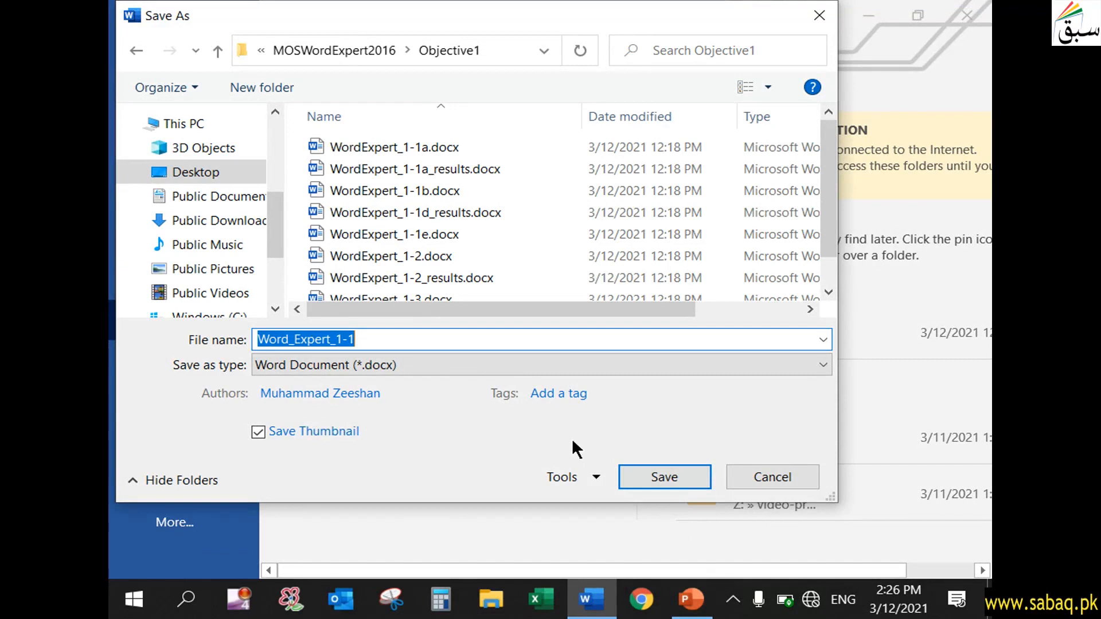
click(436, 338)
text(_combined)
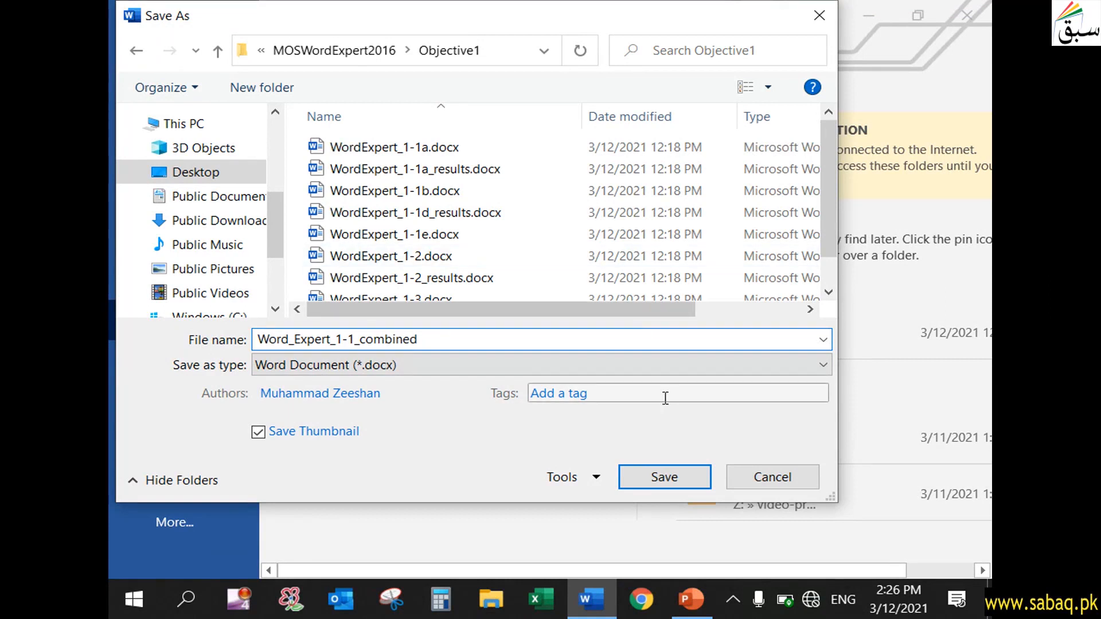
click(670, 475)
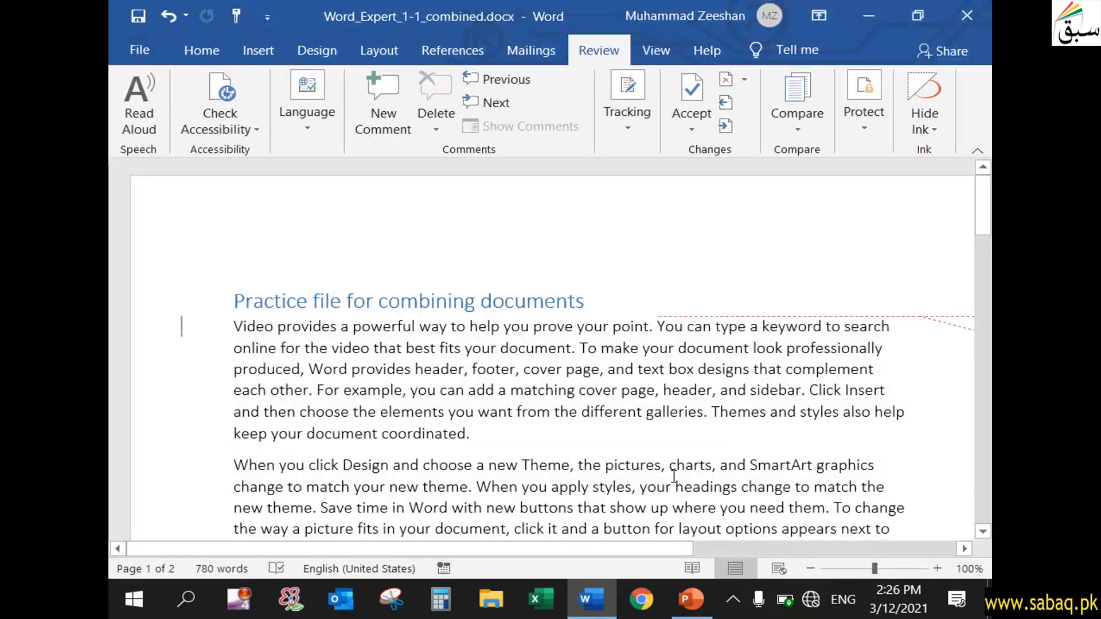
Switch to the PowerPoint slide show, advance to the Project 2 instructions, reveal the Task 1 line, and return to Word.
click(699, 592)
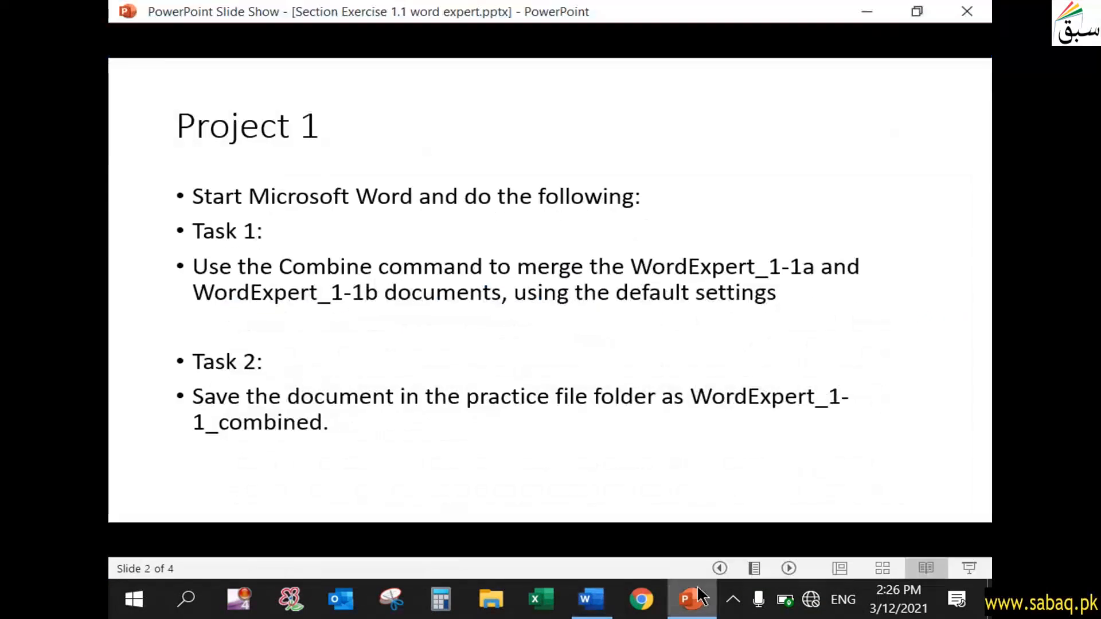
click(594, 488)
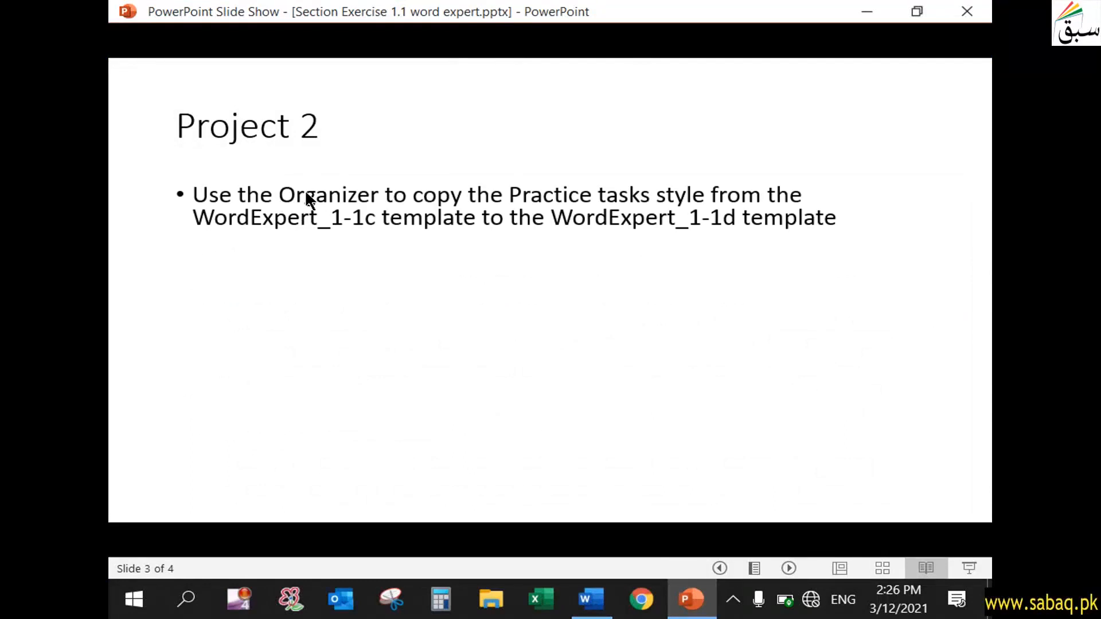
click(539, 265)
click(603, 603)
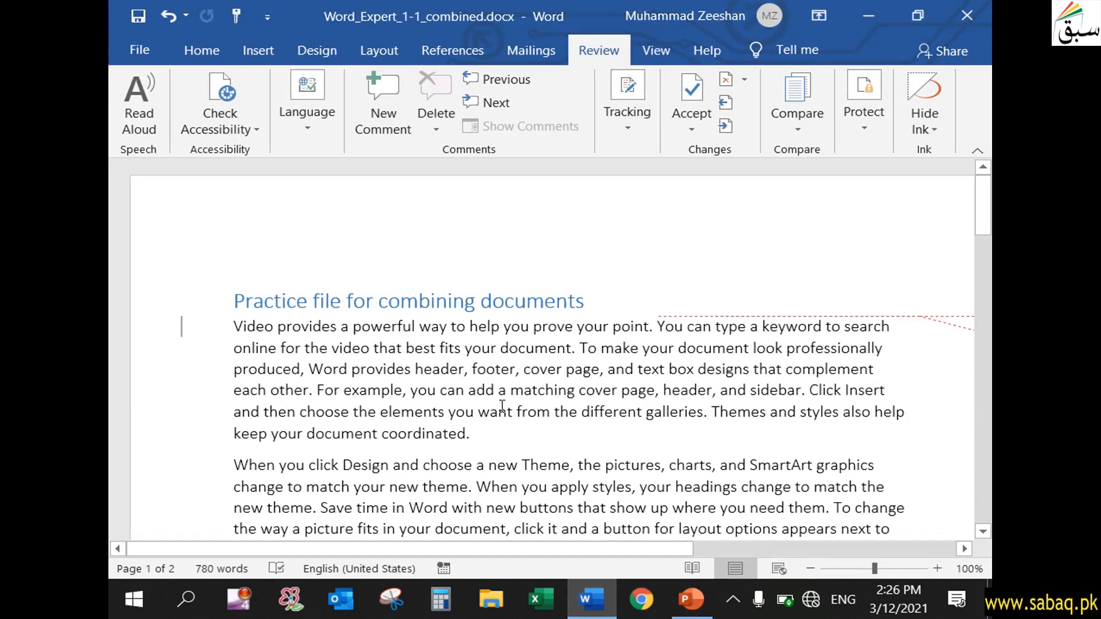
Skim through the saved combined document and close it.
scroll(503, 401, down, 2)
scroll(503, 401, down, 6)
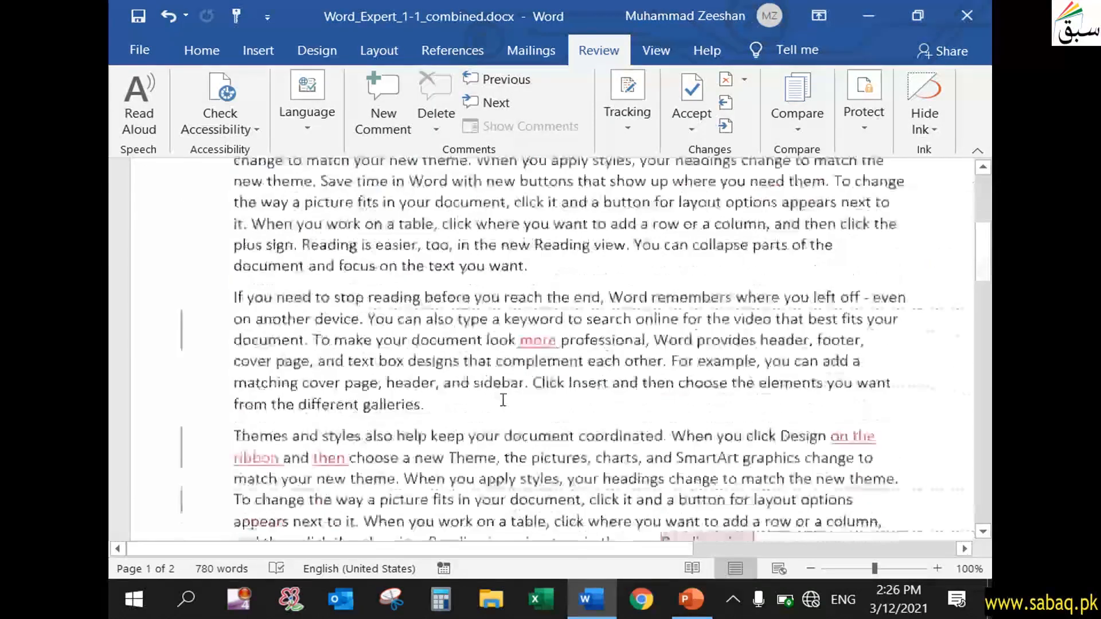
scroll(503, 402, up, 8)
click(967, 16)
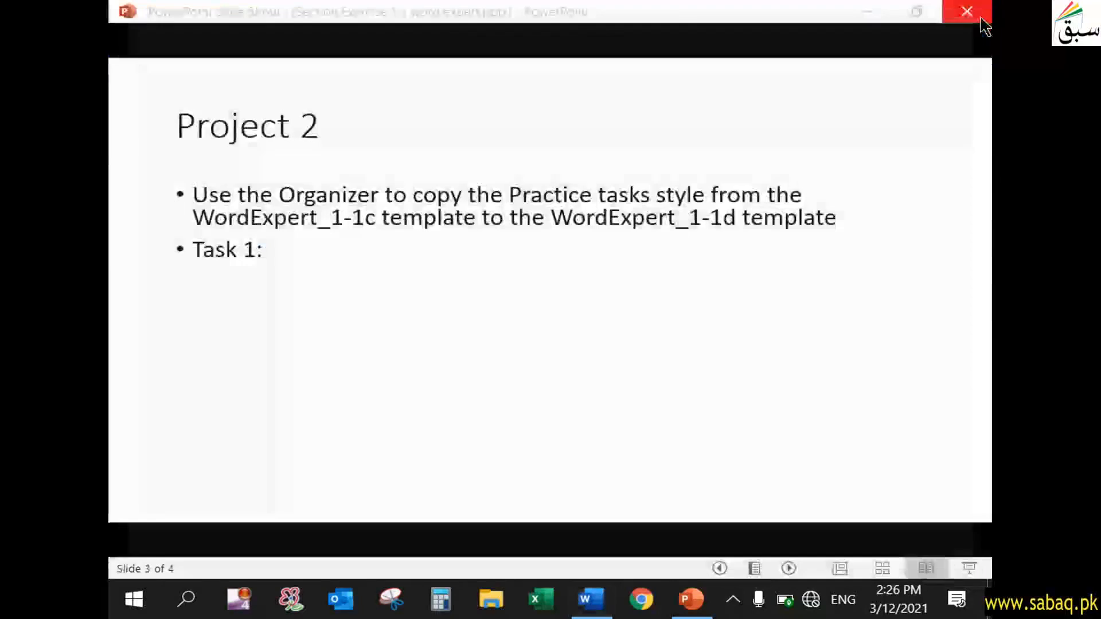
Minimize the slide show and open the Objective1 folder inside MOSWordExpert2016 on the desktop.
click(891, 22)
double_click(352, 148)
click(487, 135)
double_click(486, 134)
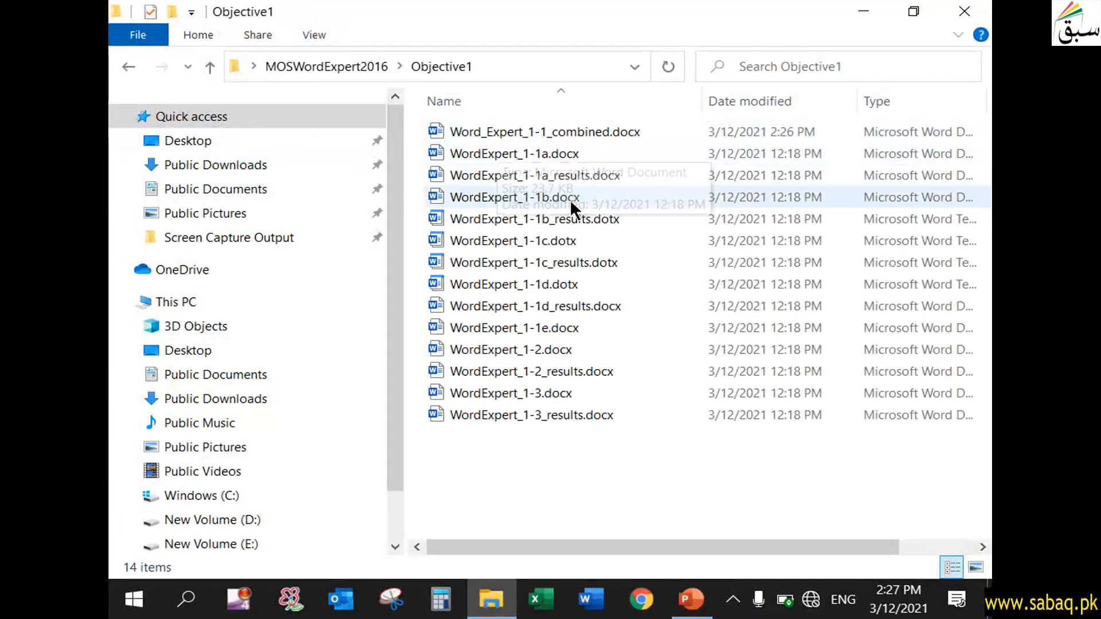
Open the WordExpert_1-1c.dotx template from the Objective1 folder, look through its page, and close it.
click(643, 240)
click(635, 261)
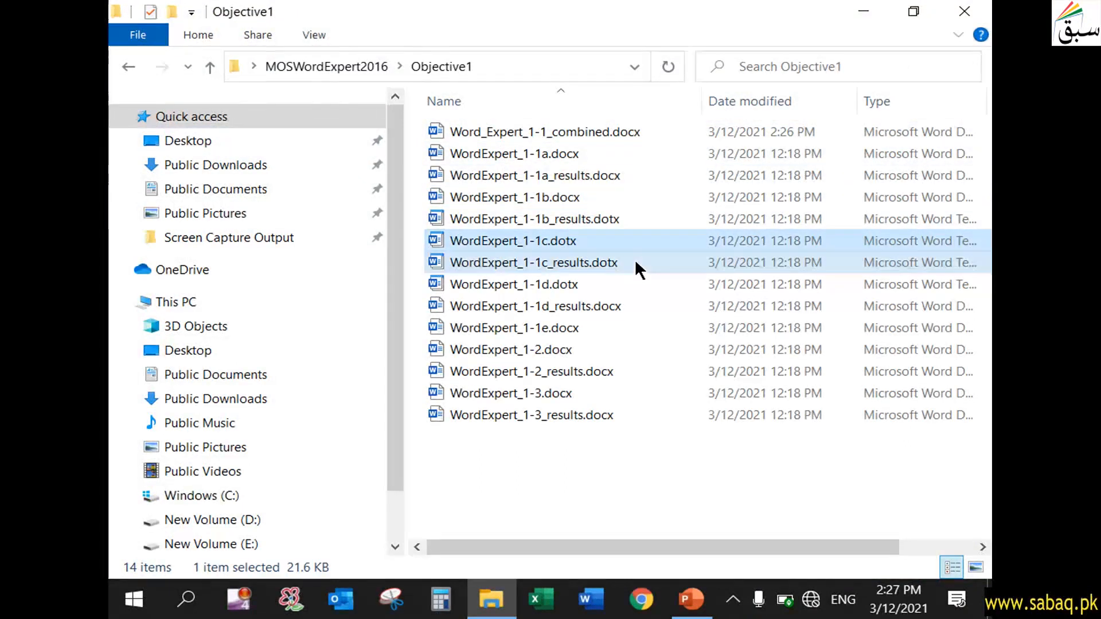
click(529, 243)
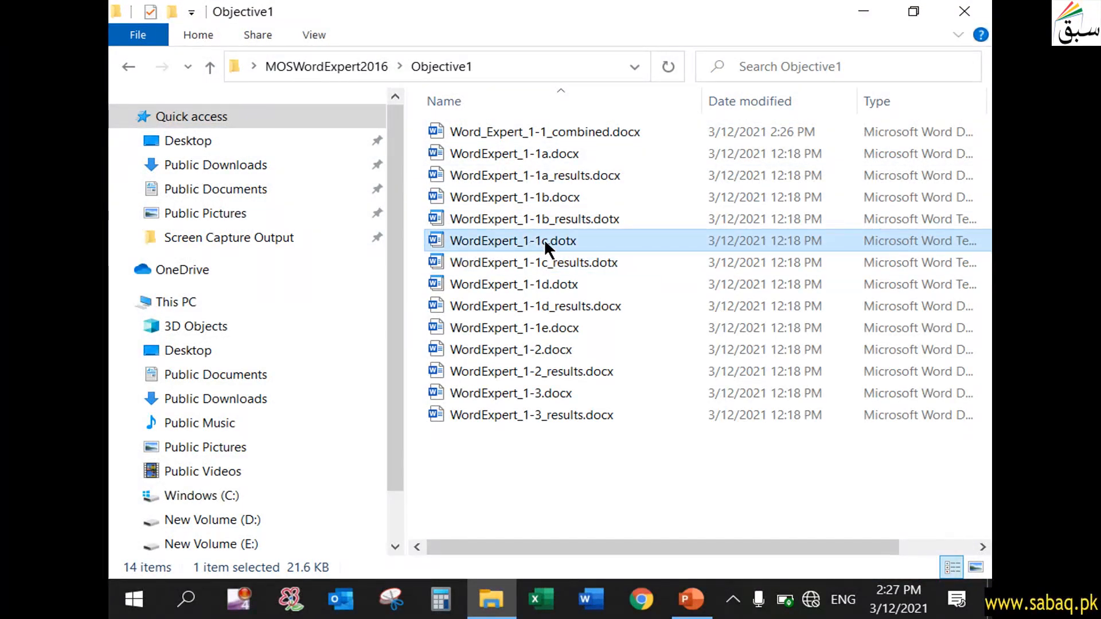
double_click(576, 236)
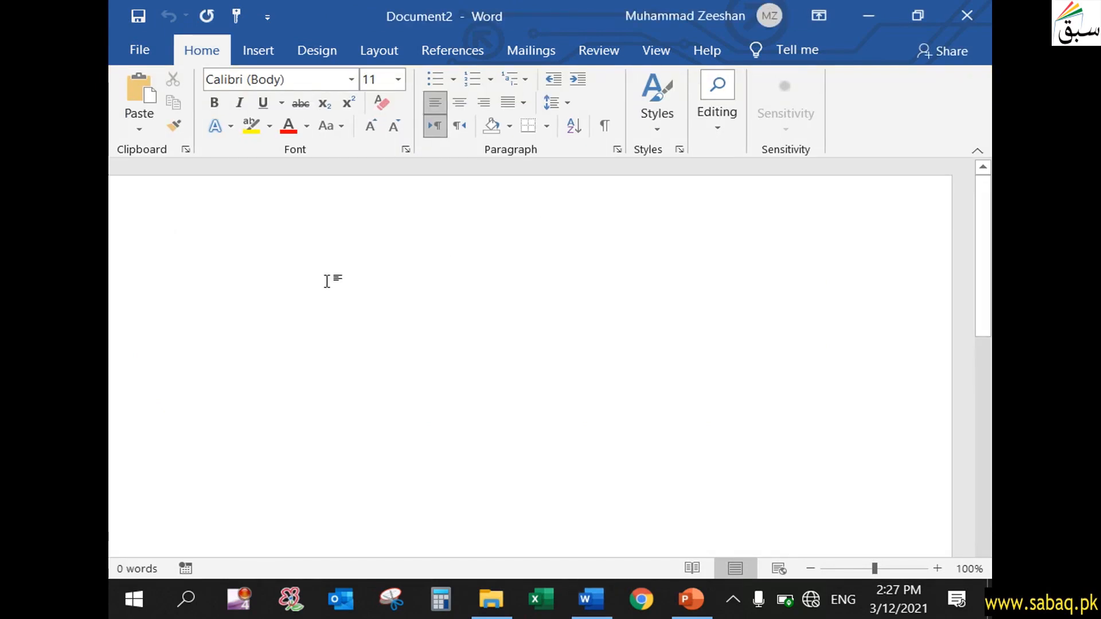
scroll(273, 342, down, 13)
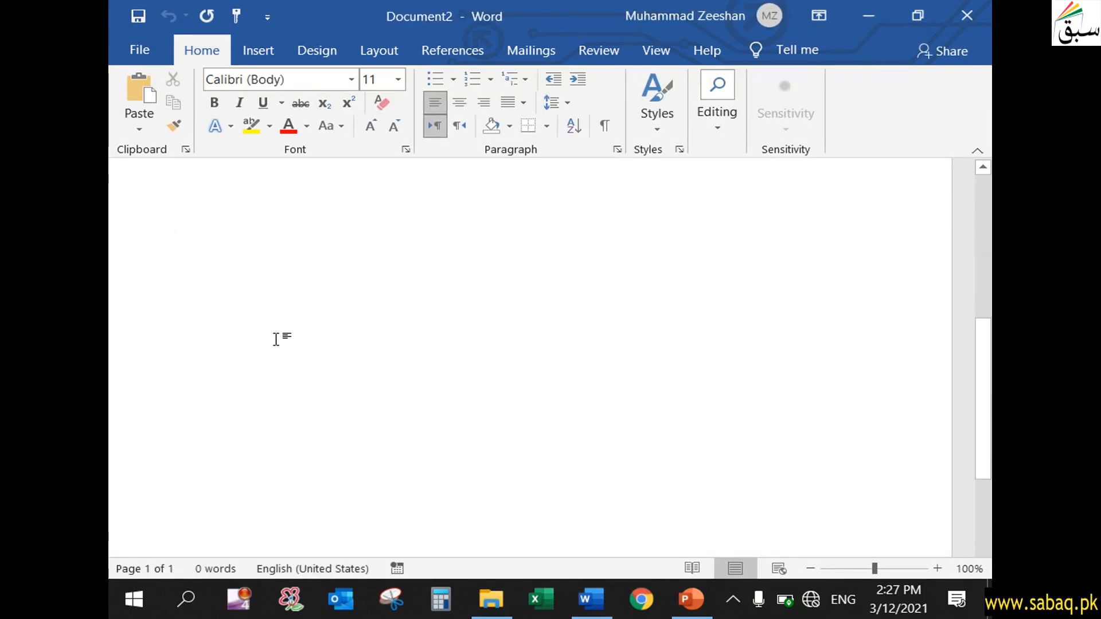
scroll(278, 337, up, 7)
scroll(278, 338, up, 5)
click(966, 16)
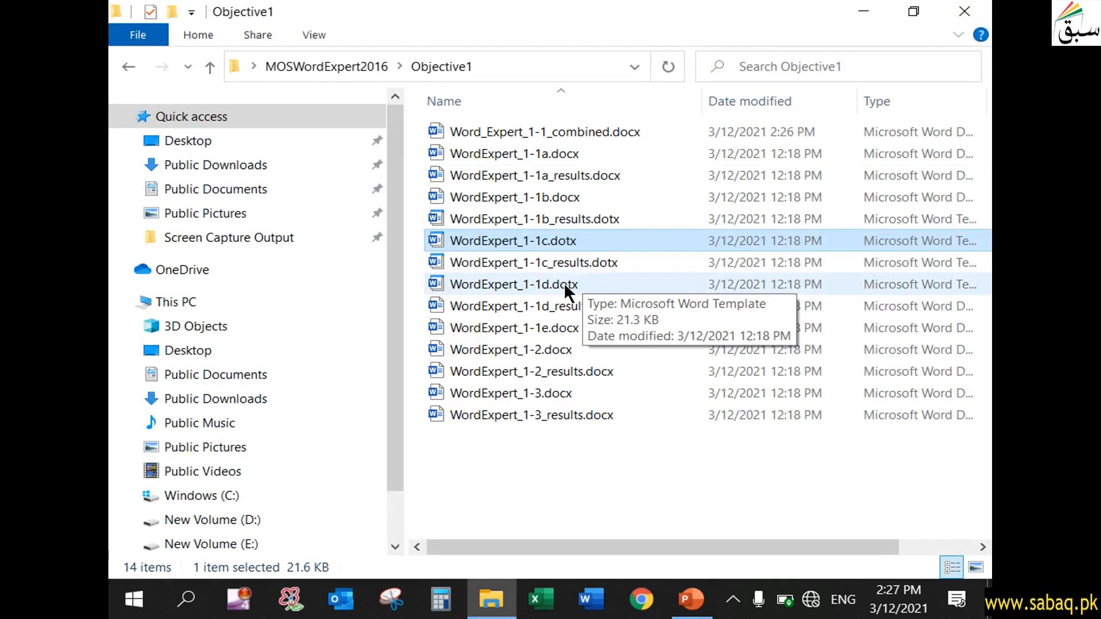
Open the WordExpert_1-1d.dotx template, enable editing to view it, and close it.
double_click(564, 287)
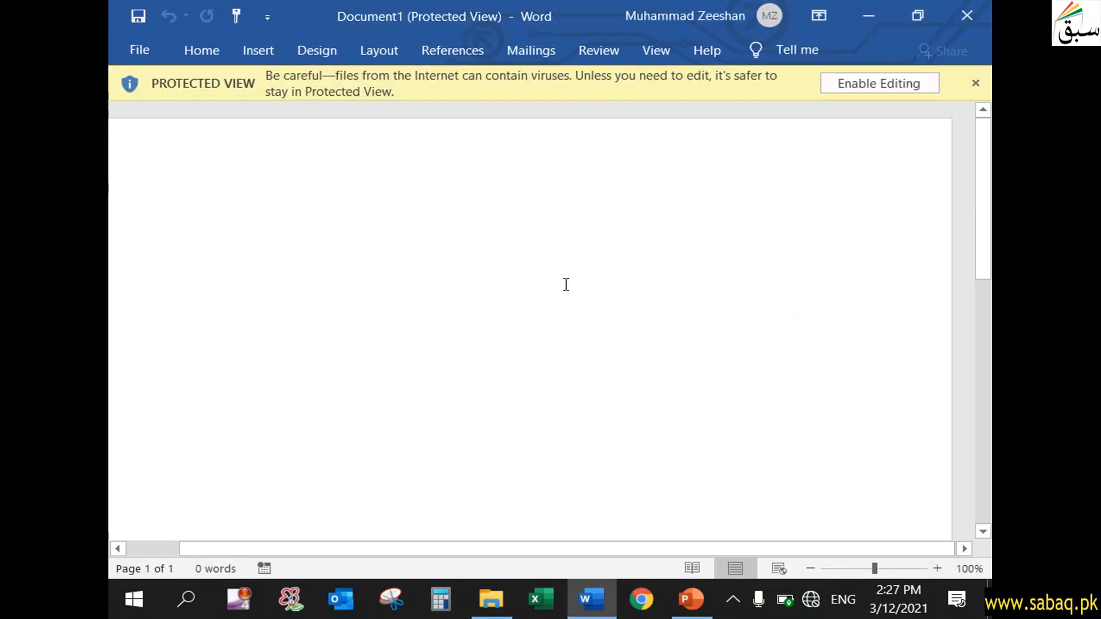
click(851, 82)
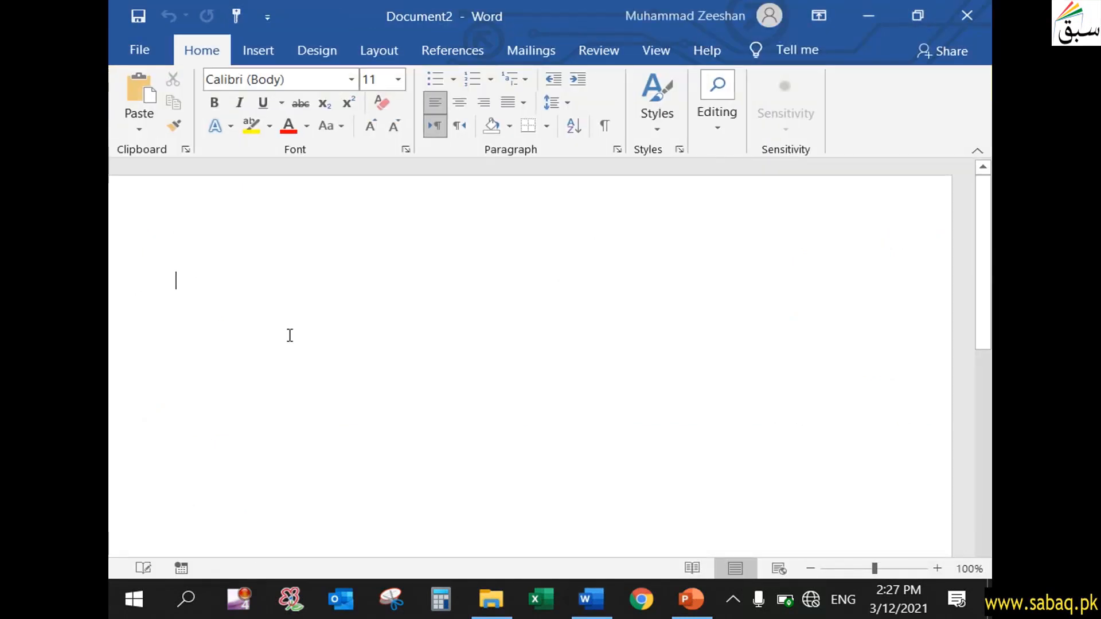
click(967, 15)
Start Word, view its General options, and continue to the empty window without opening a document.
click(591, 600)
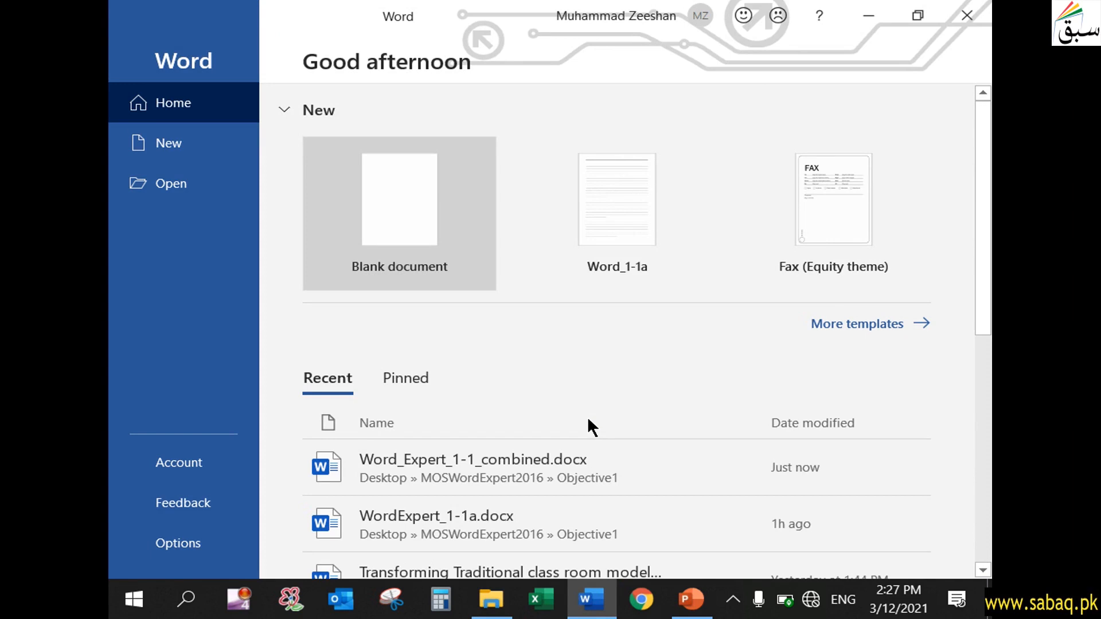
click(182, 151)
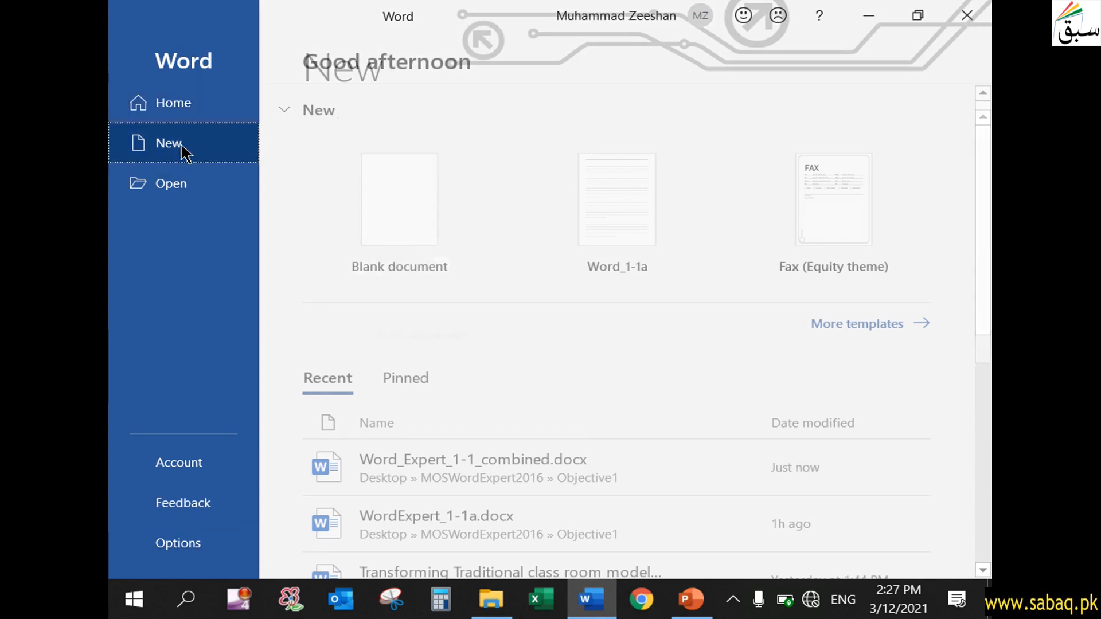
click(181, 184)
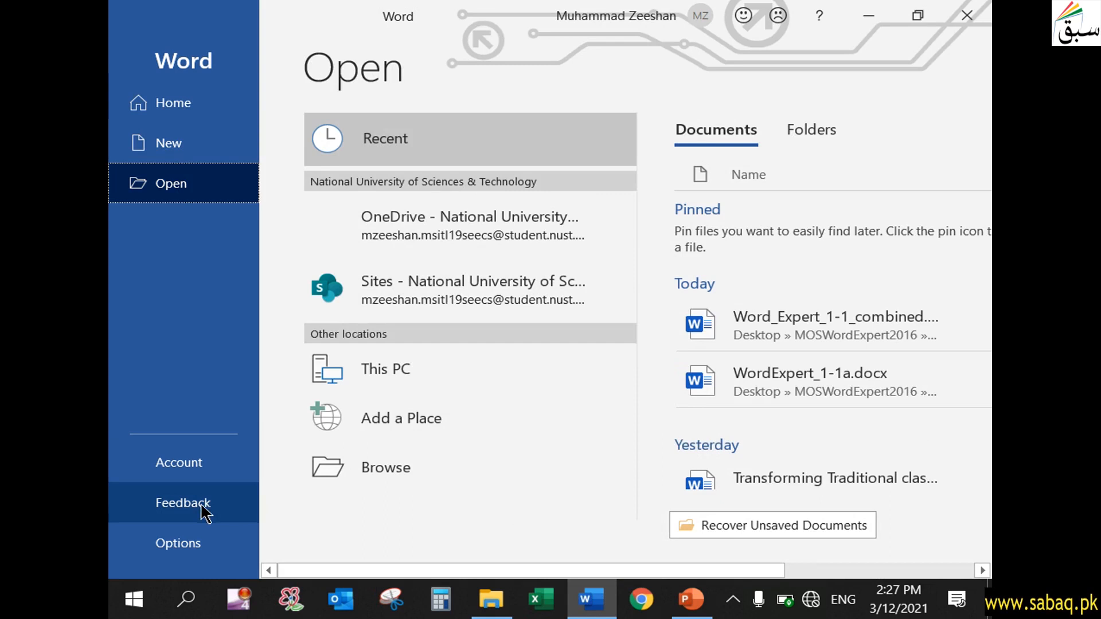
click(207, 543)
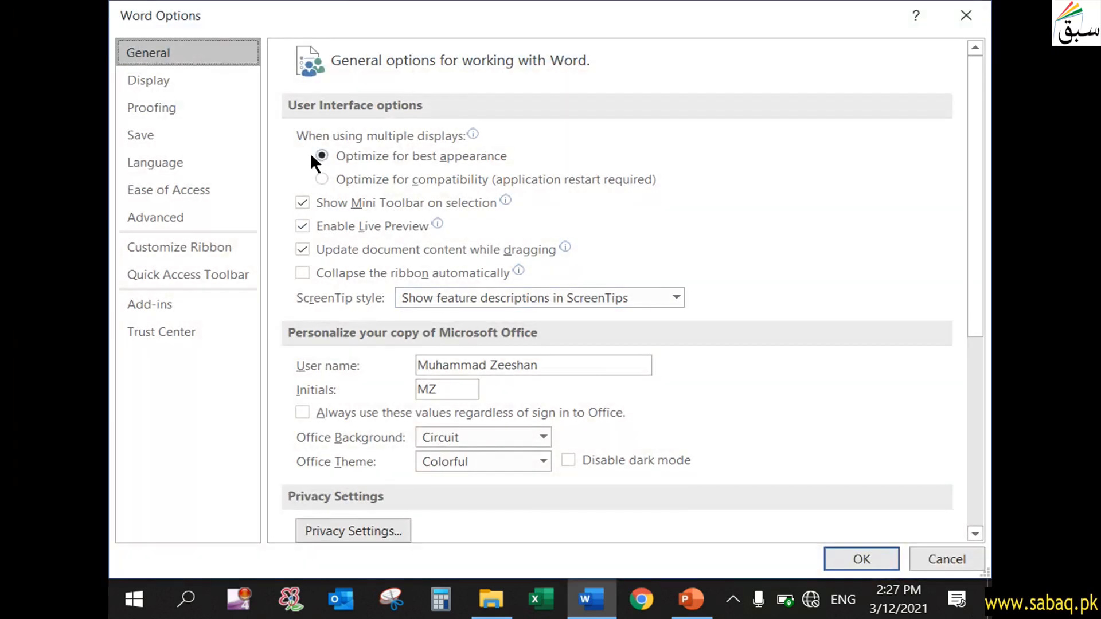
click(895, 561)
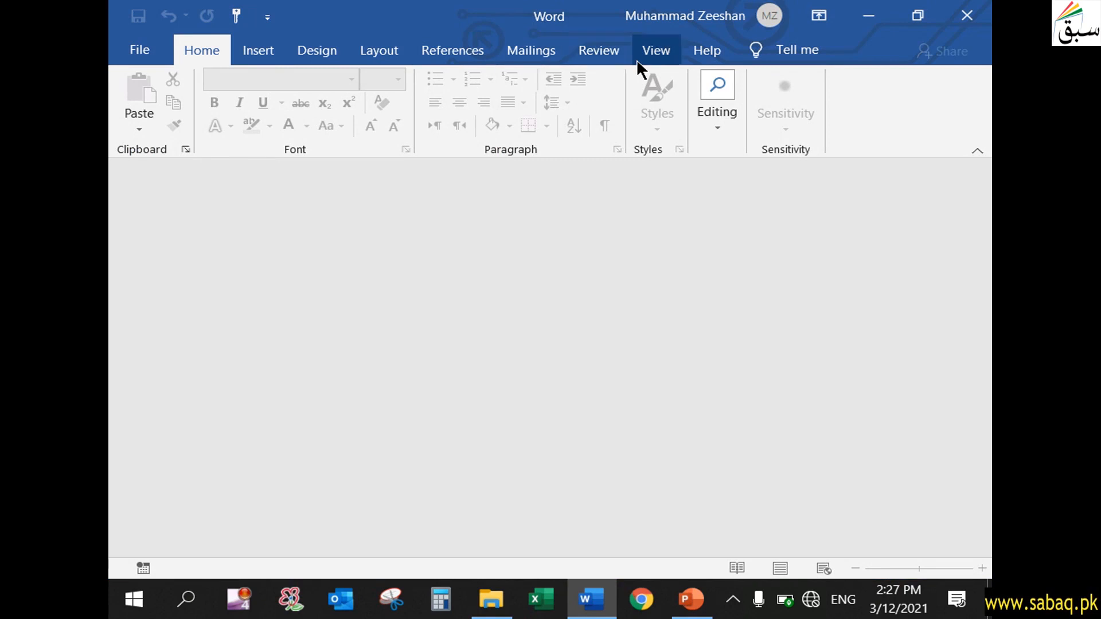
Open the Organizer from the list of existing macros and switch it to managing styles.
click(258, 52)
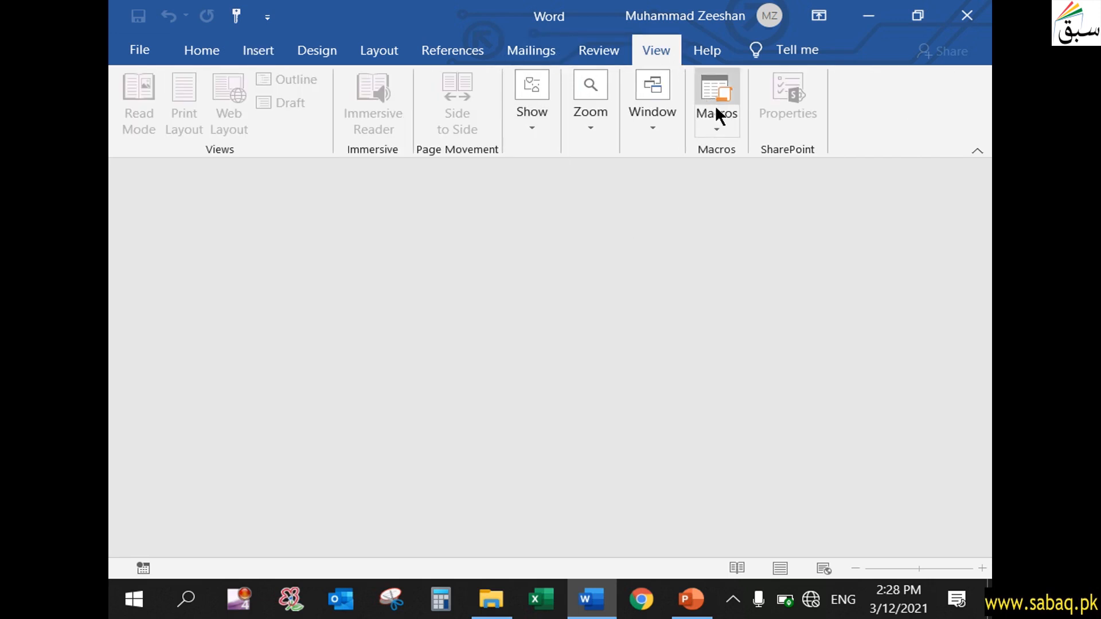
click(729, 127)
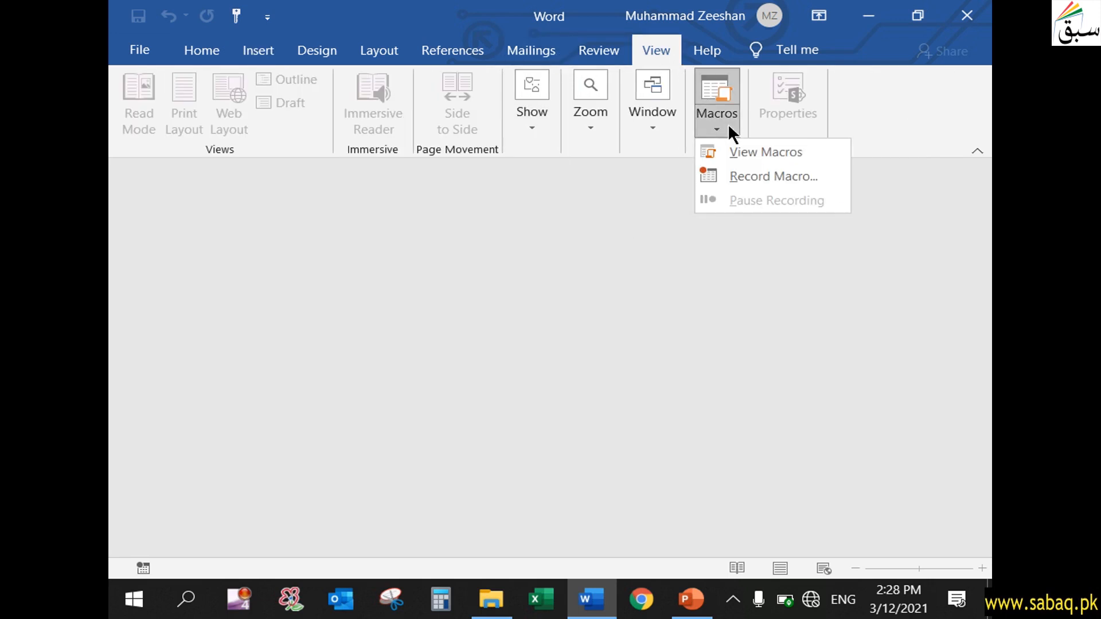
click(755, 148)
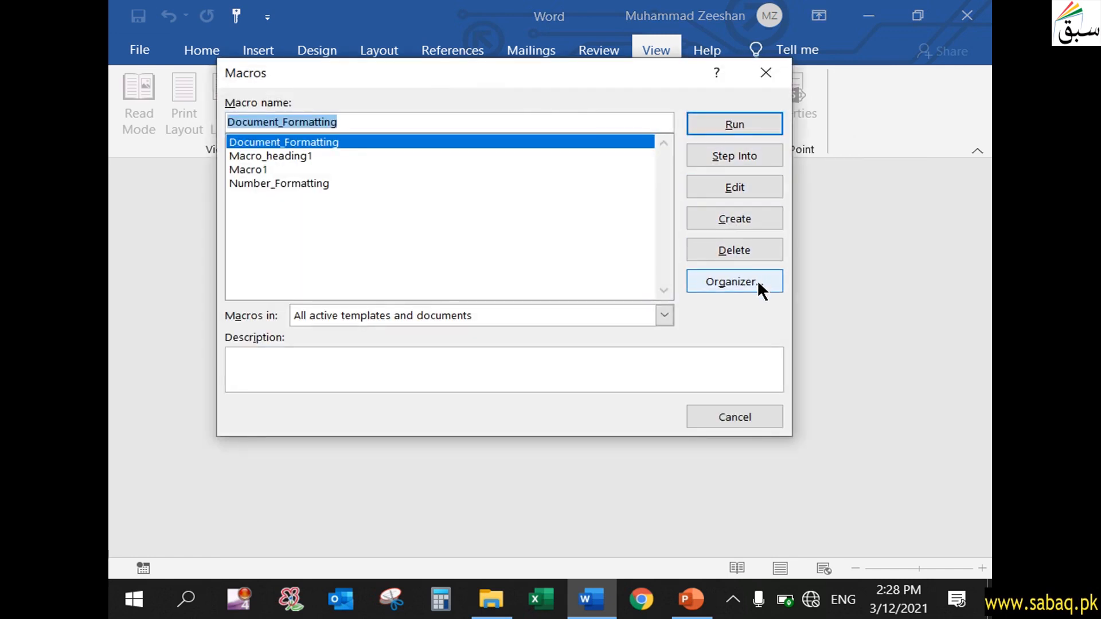
click(757, 279)
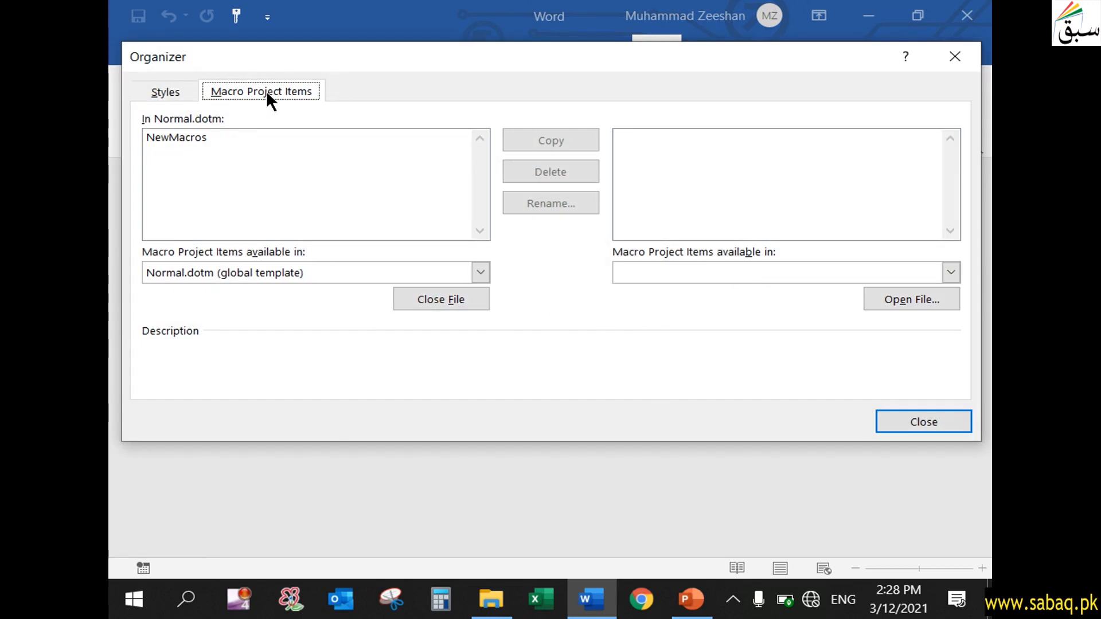
click(183, 92)
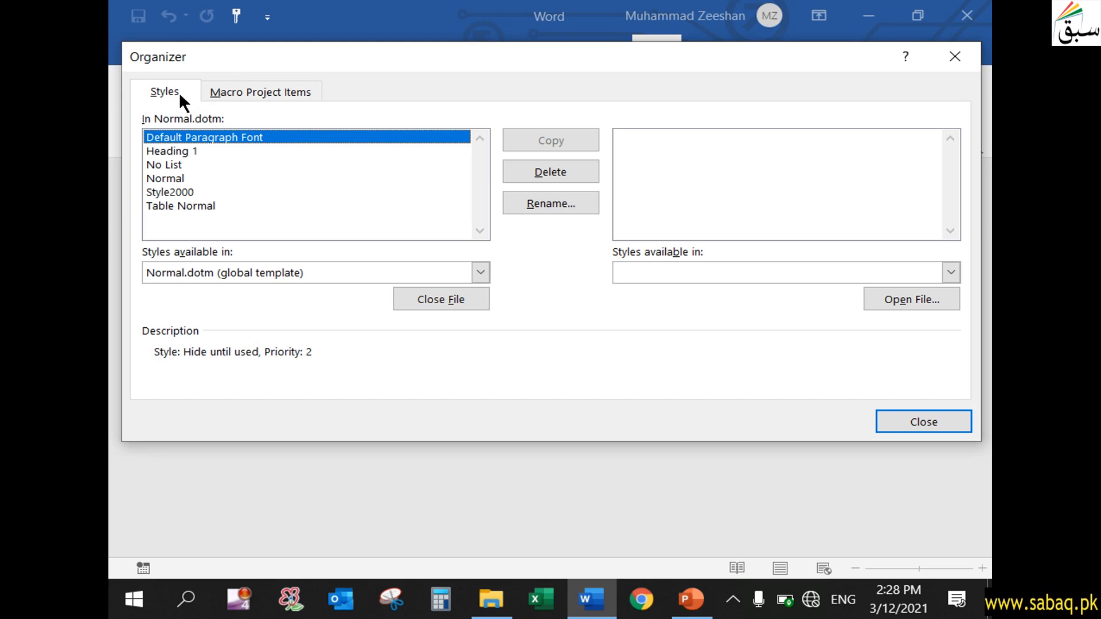
click(174, 91)
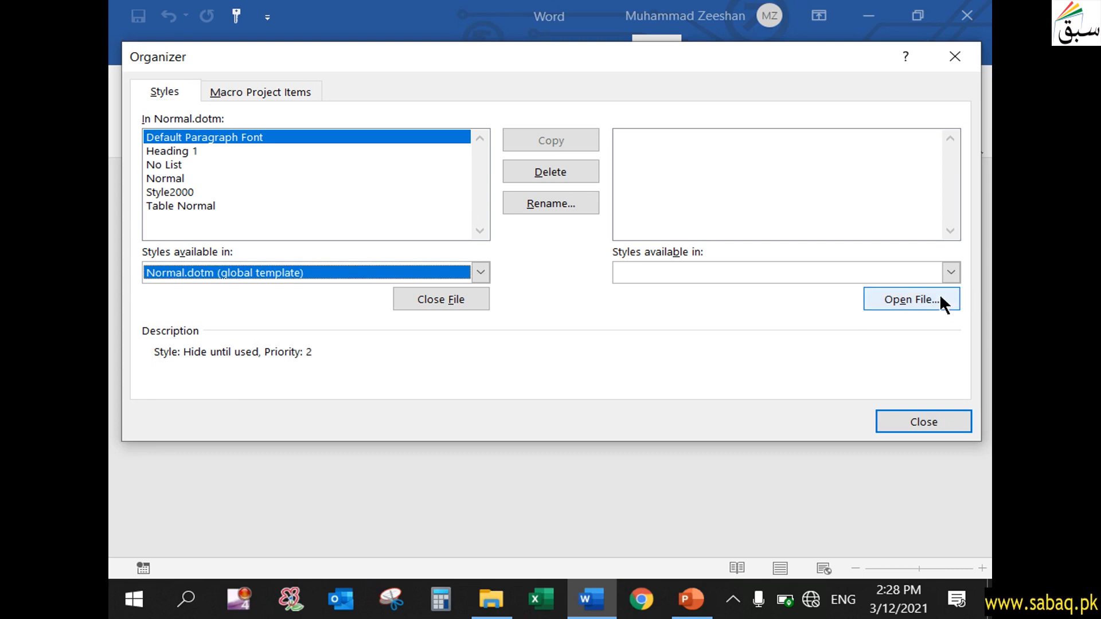
Load the WordExpert_1-1c.dotx template from the Desktop's MOSWordExpert2016 Objective1 folder into the Organizer's empty side.
click(941, 297)
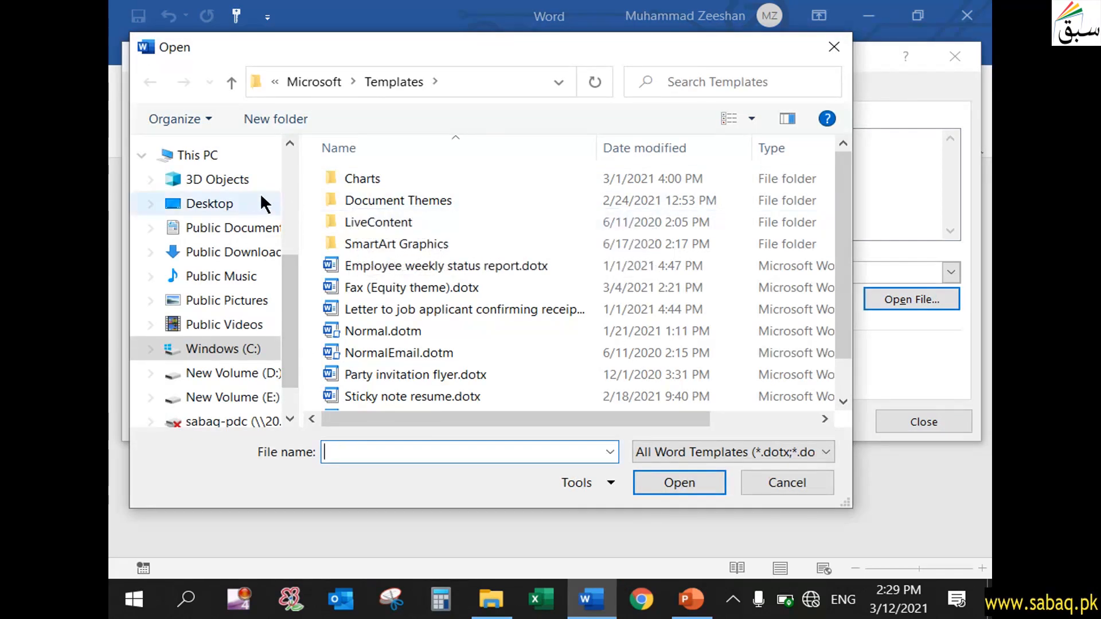
click(246, 204)
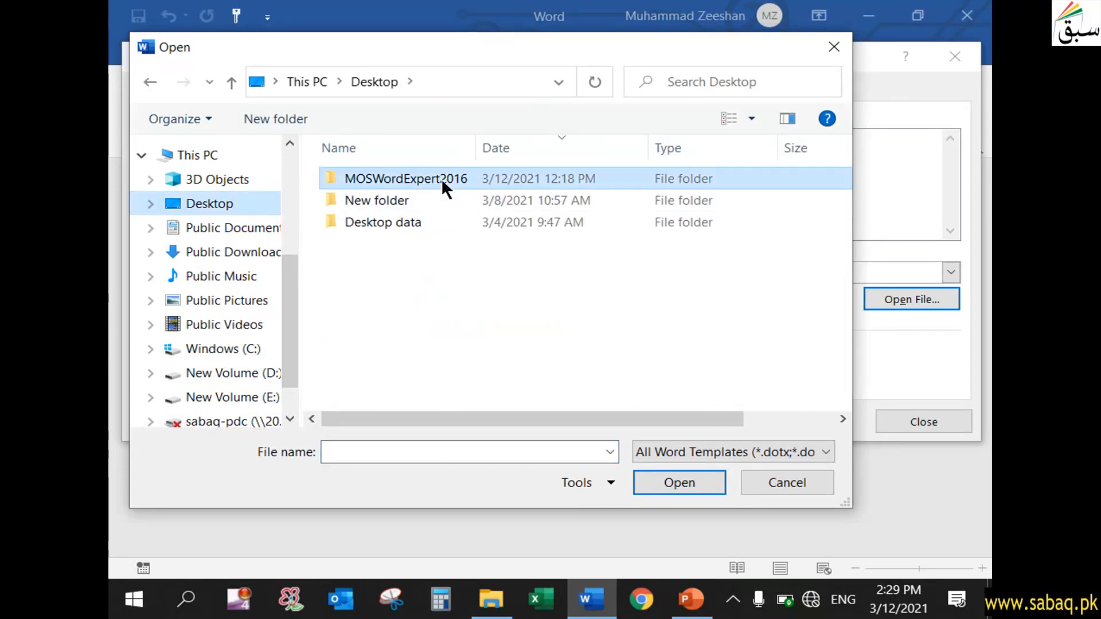
double_click(441, 178)
double_click(445, 175)
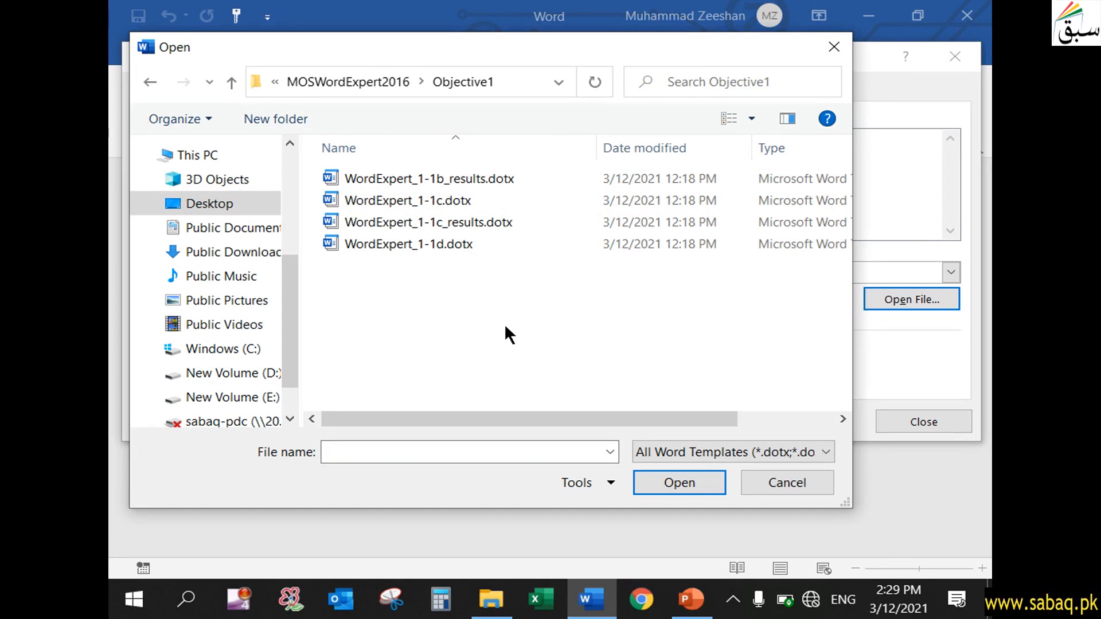
click(454, 201)
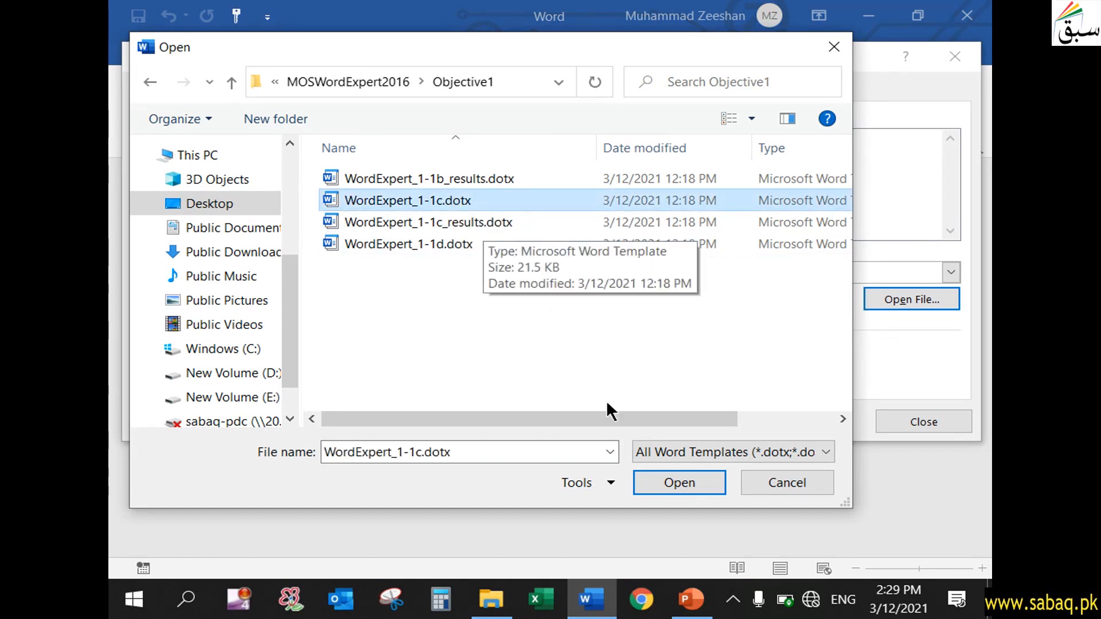
click(688, 484)
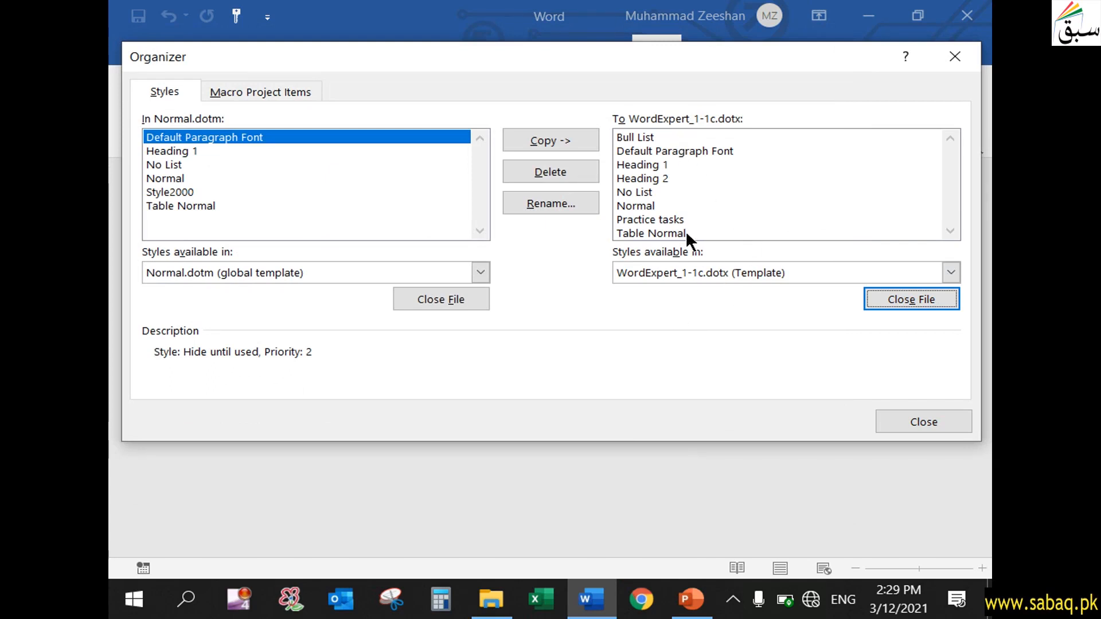
click(639, 146)
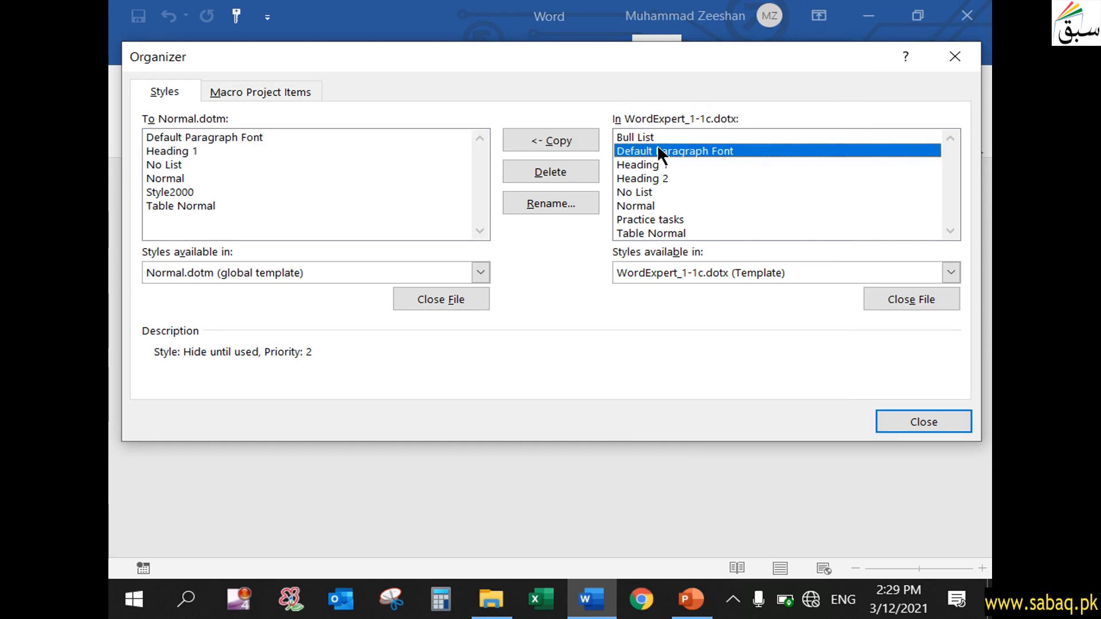
Check the Project 2 slide in PowerPoint, return to Word's Organizer and copy the Practice tasks style from WordExpert_1-1c.dotx to Normal.dotm.
click(698, 594)
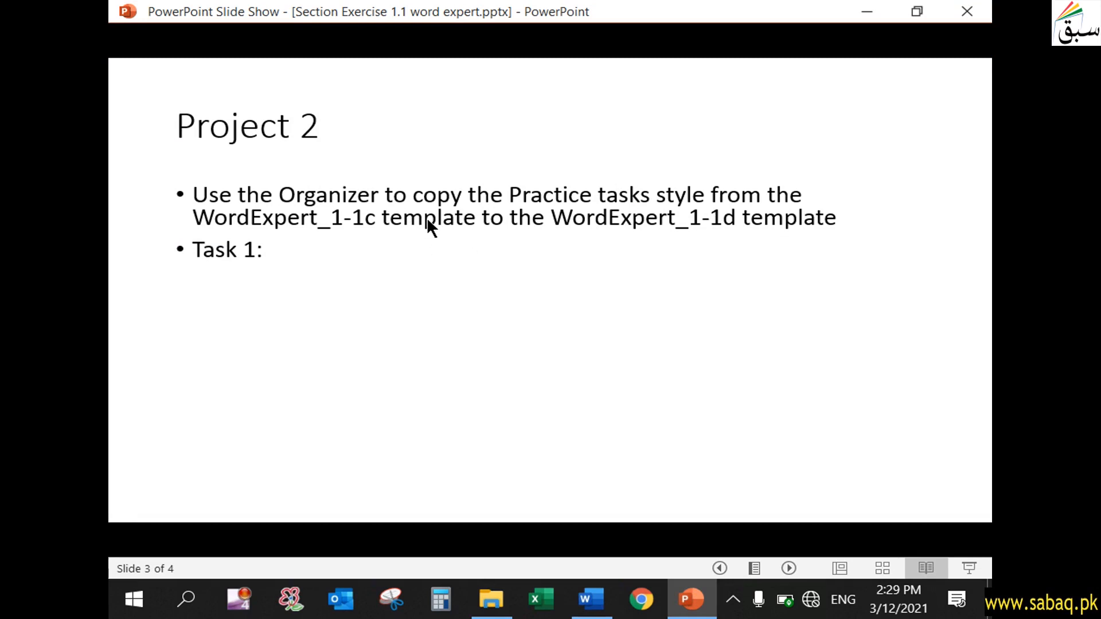
click(546, 332)
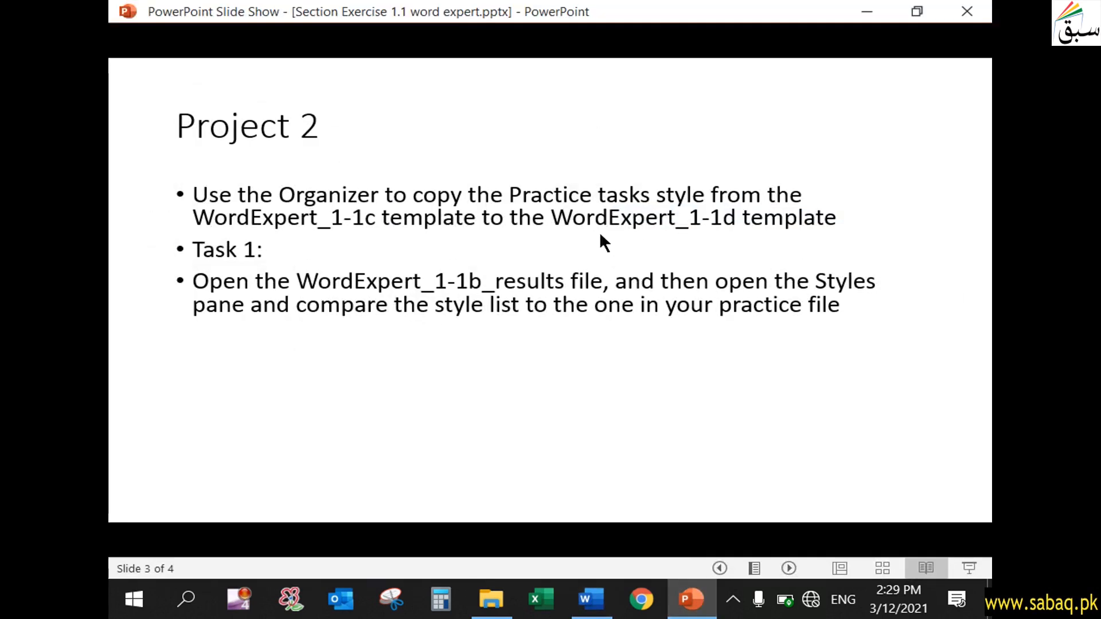
click(695, 605)
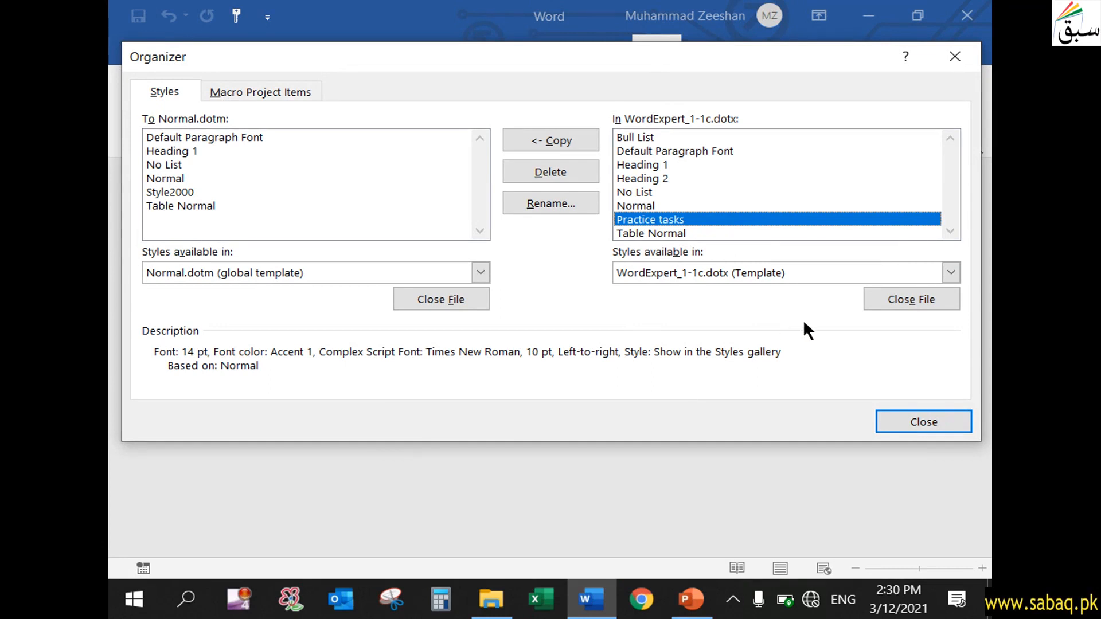
click(575, 140)
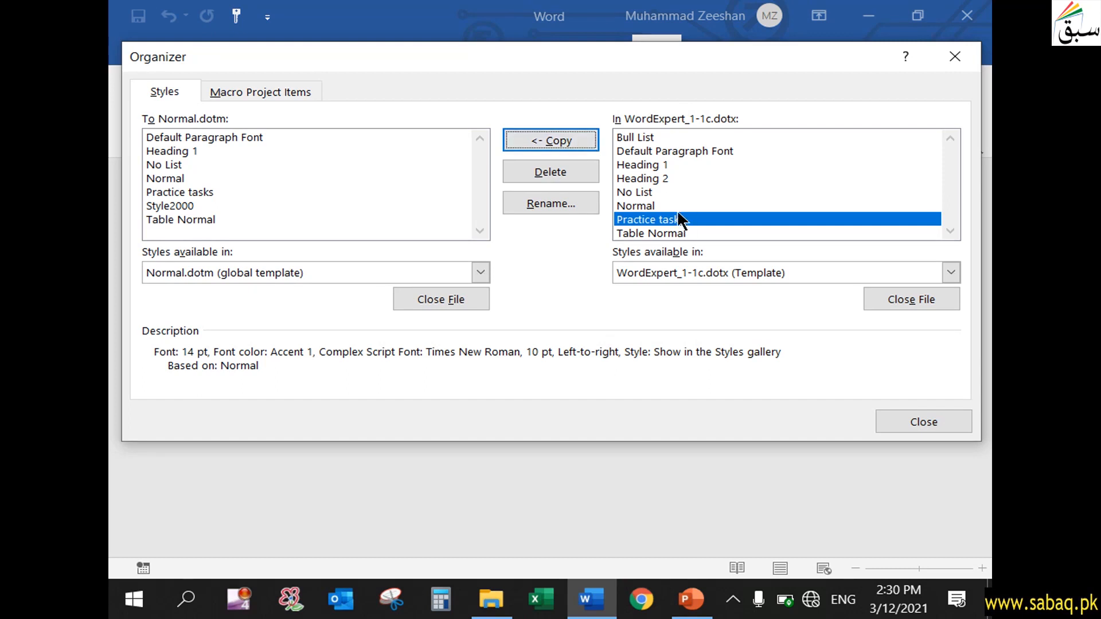
click(195, 189)
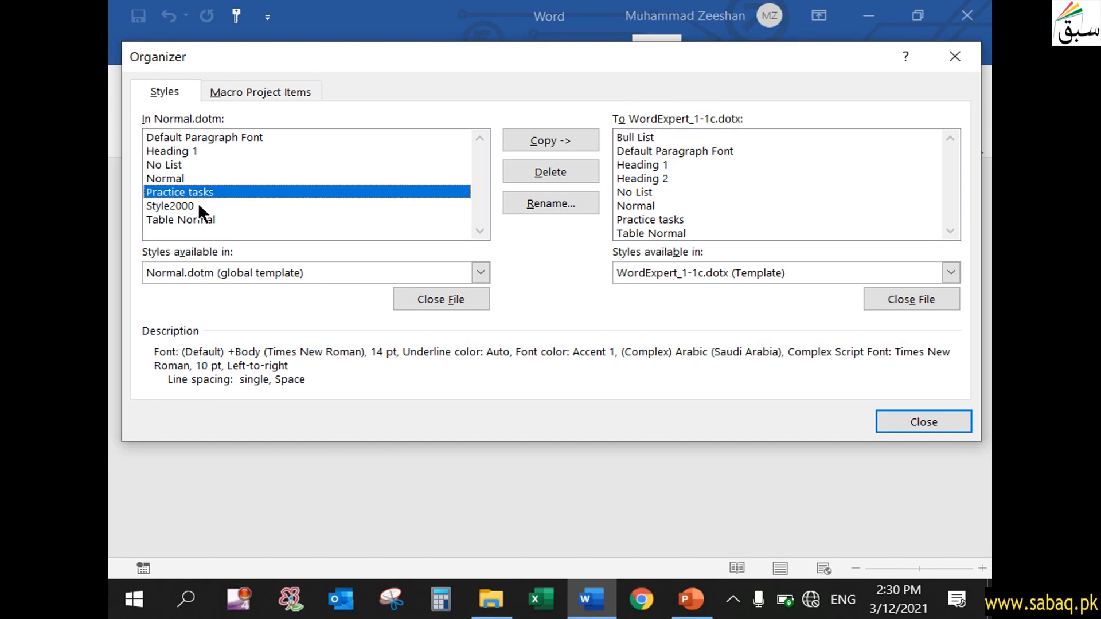
Replace Normal.dotm in the Organizer with the WordExpert_1-1d.dotx template from the Desktop's MOSWordExpert2016 Objective1 folder.
click(453, 299)
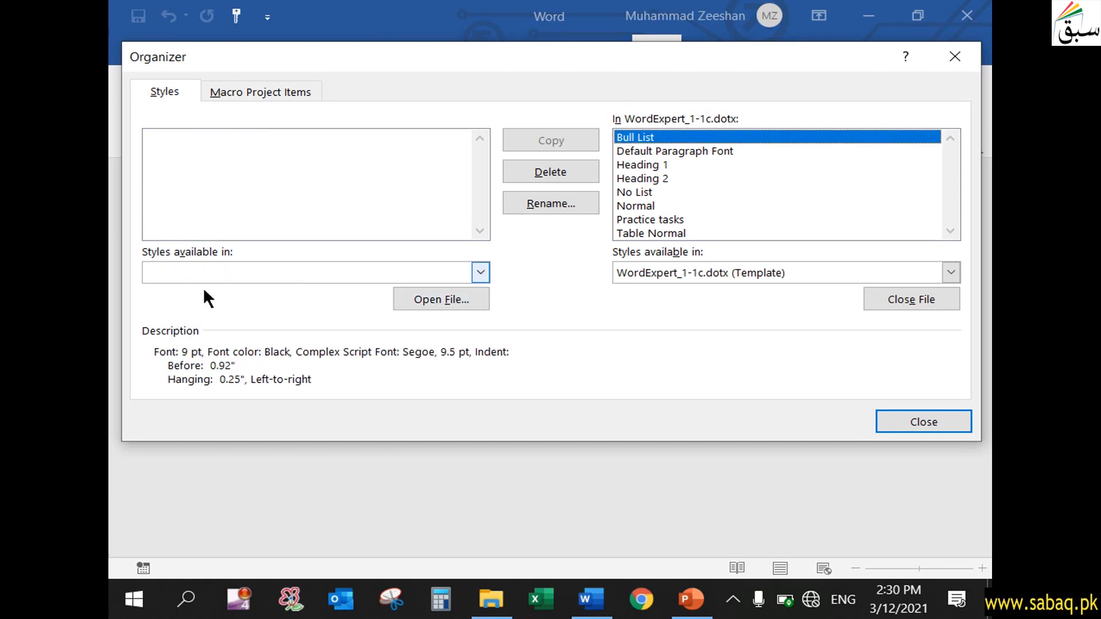
click(451, 301)
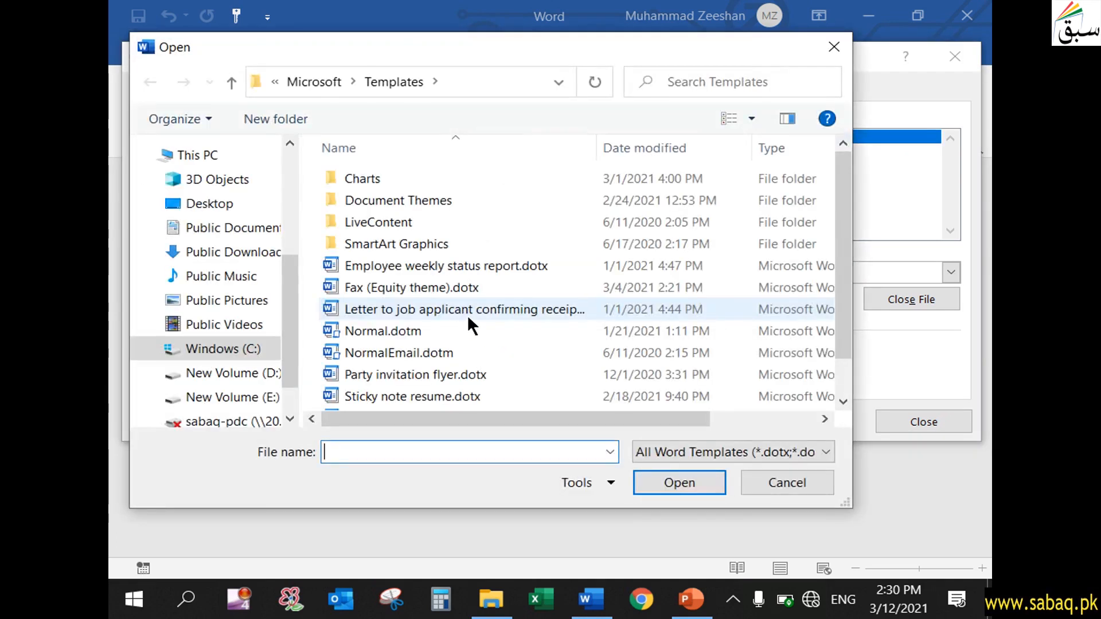
scroll(291, 271, down, 1)
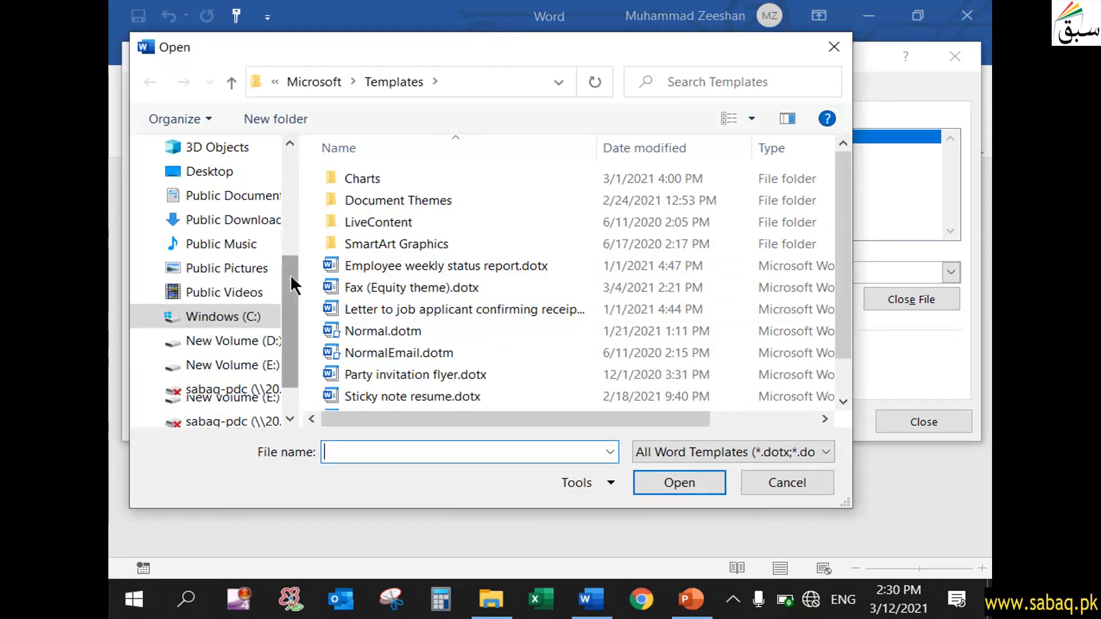
click(270, 173)
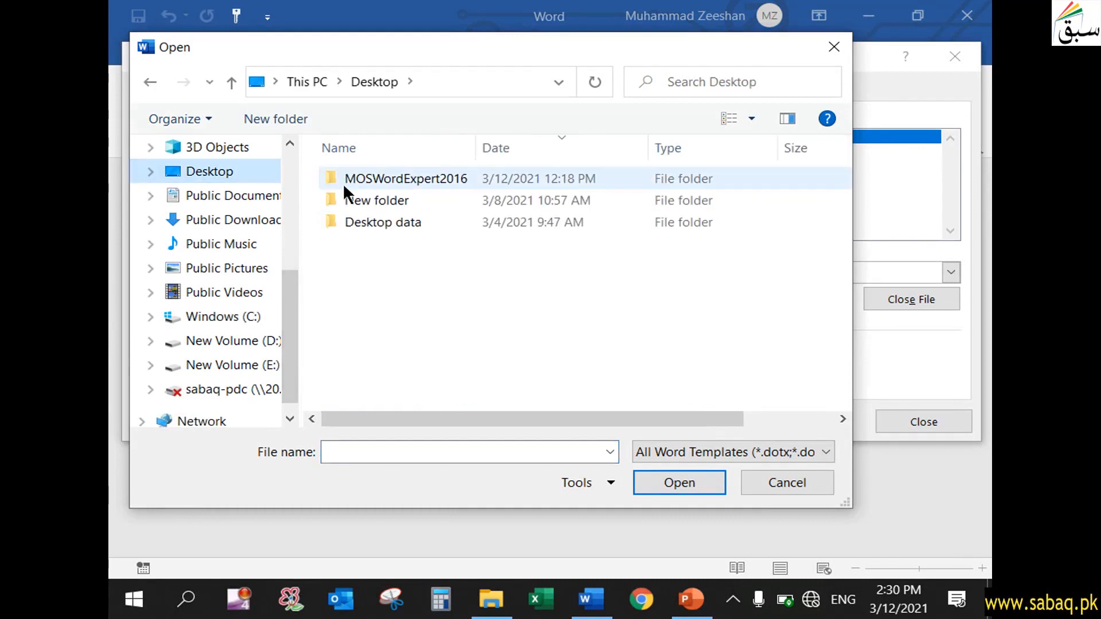
double_click(411, 178)
double_click(412, 178)
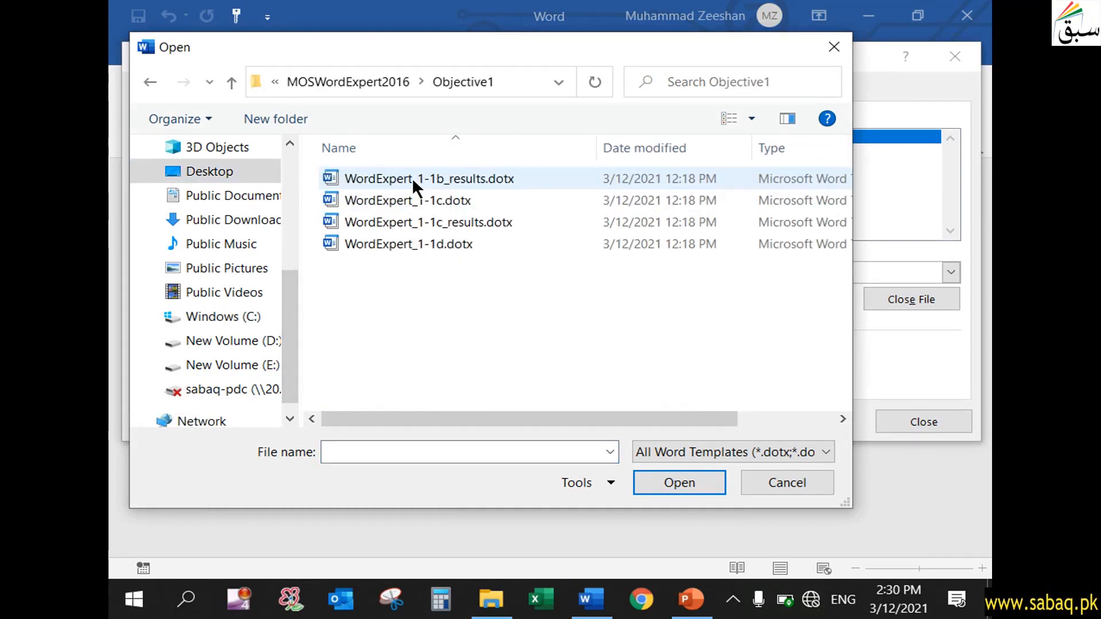
click(480, 244)
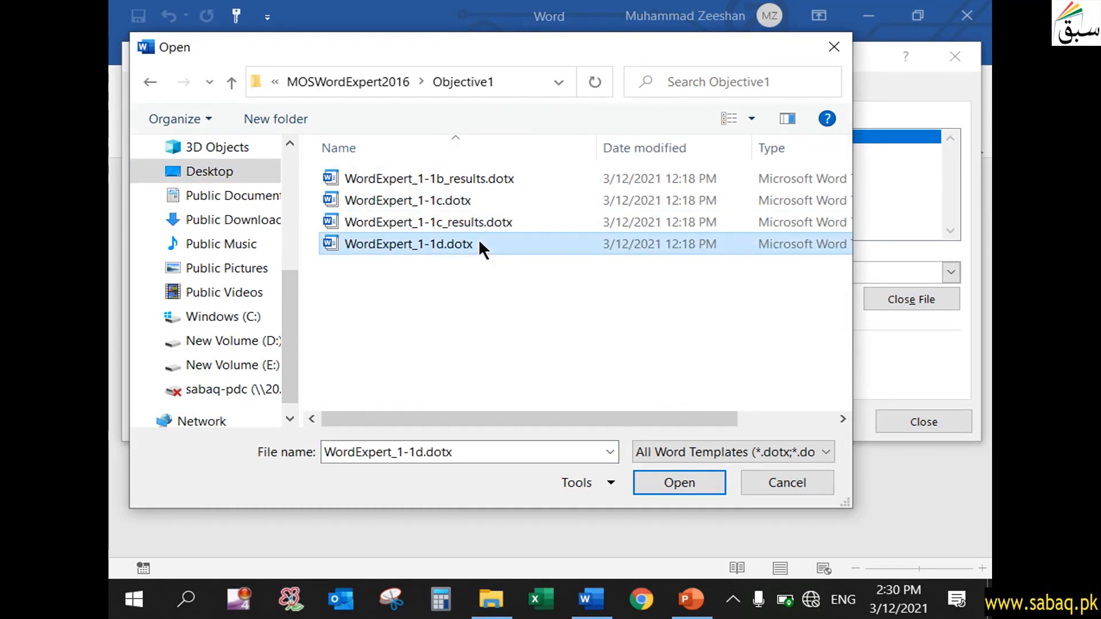
click(675, 480)
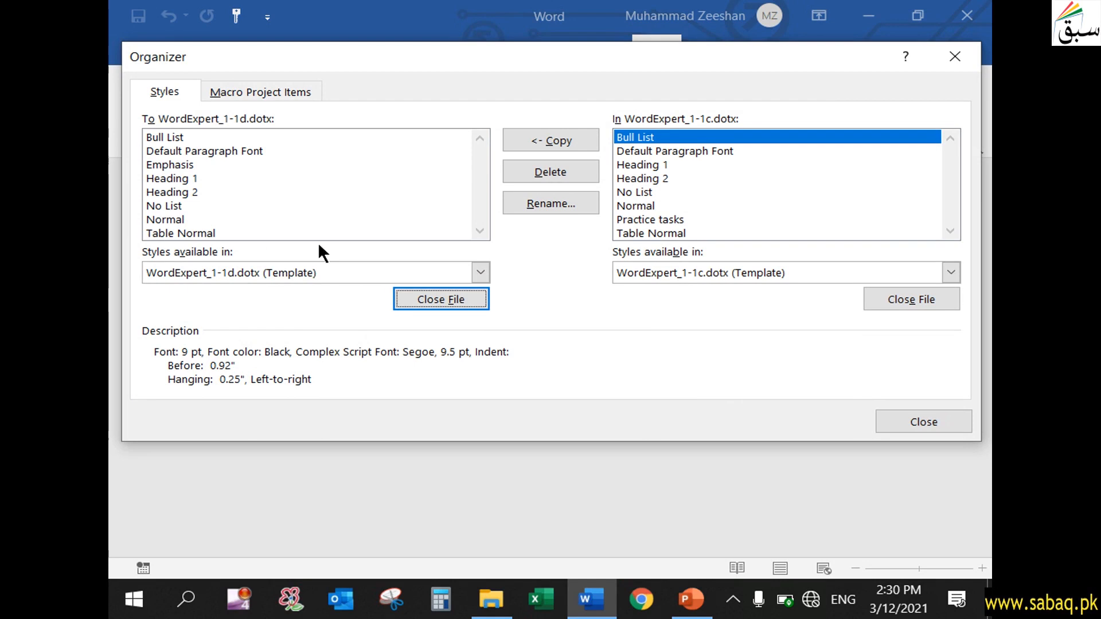
Copy the Practice tasks style from WordExpert_1-1c.dotx to WordExpert_1-1d.dotx, close the Organizer and save the changes to the template.
click(676, 219)
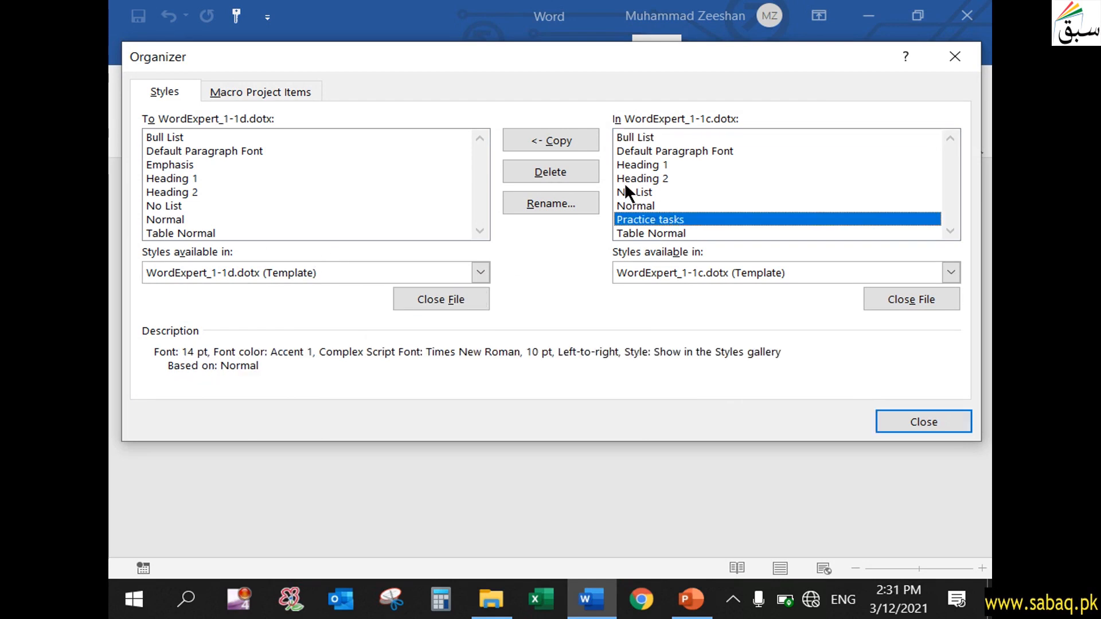
click(579, 139)
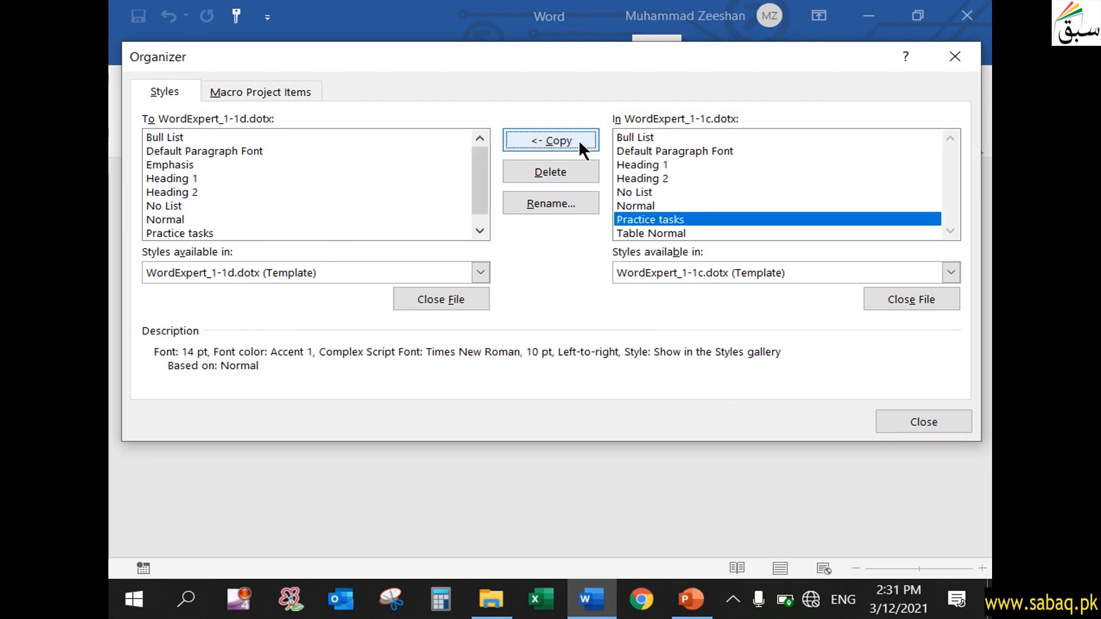
click(203, 234)
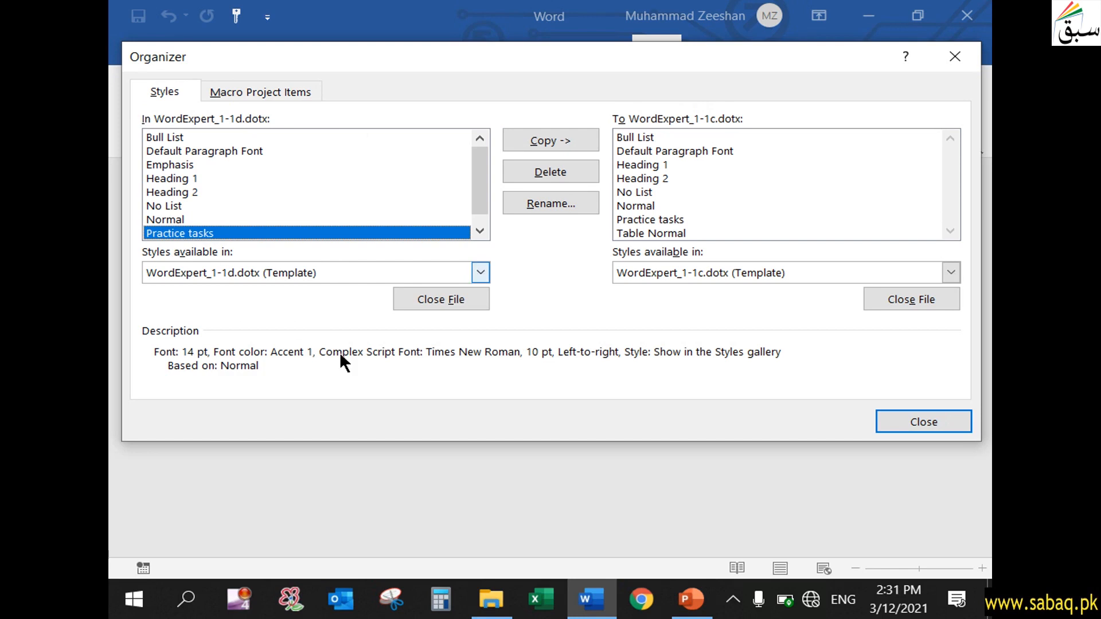
click(906, 427)
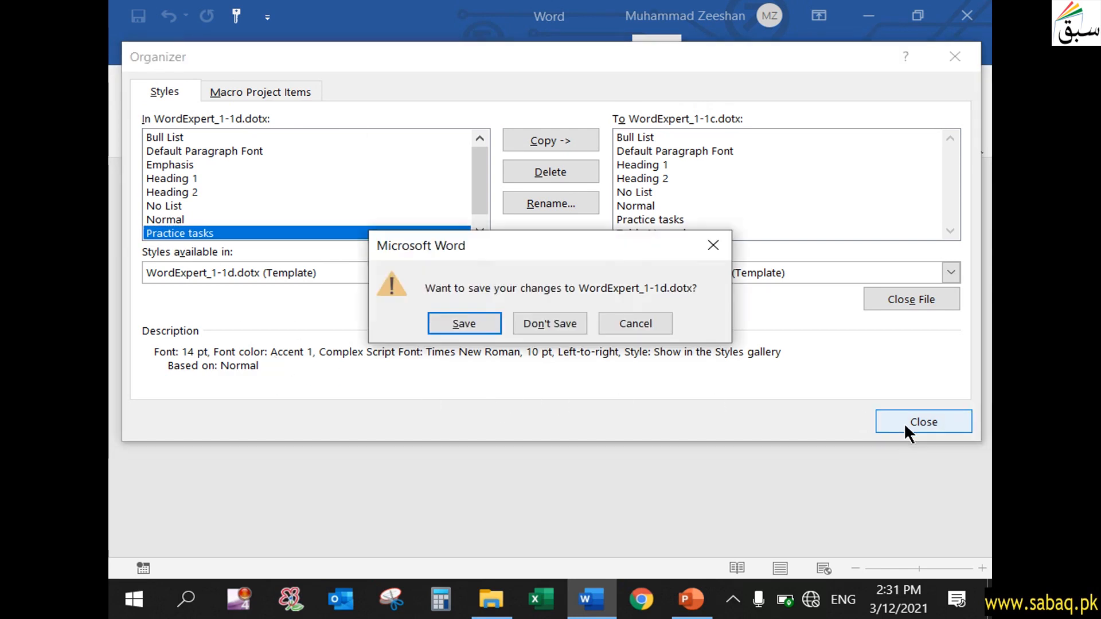
click(481, 322)
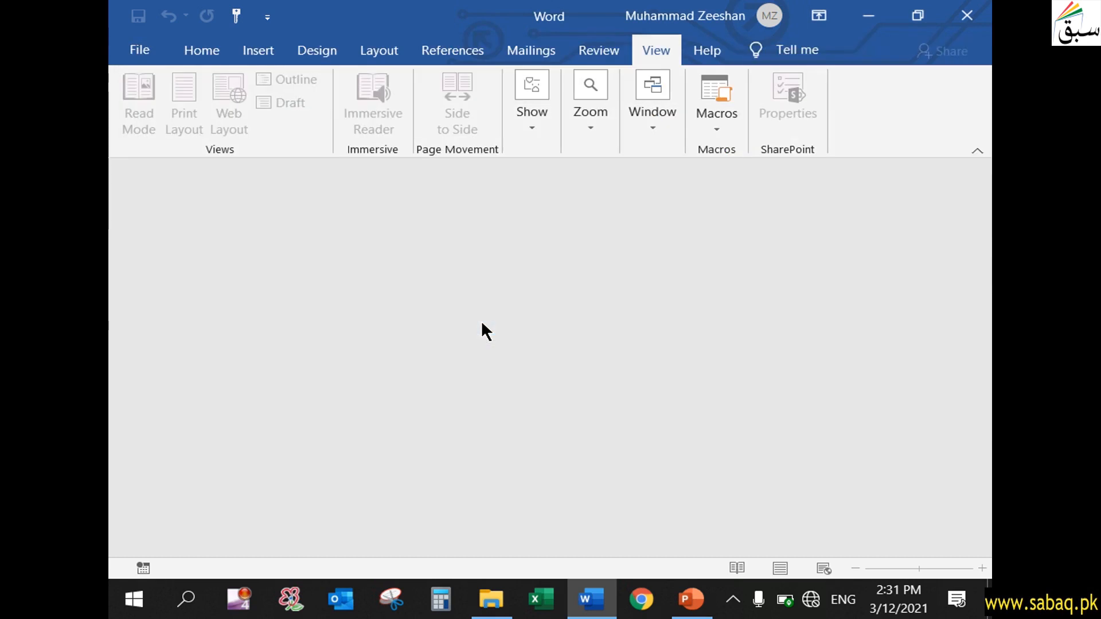
Switch to PowerPoint, read the Task 1 and Task 2 instructions on the Project 2 slide, and return to Word.
click(691, 599)
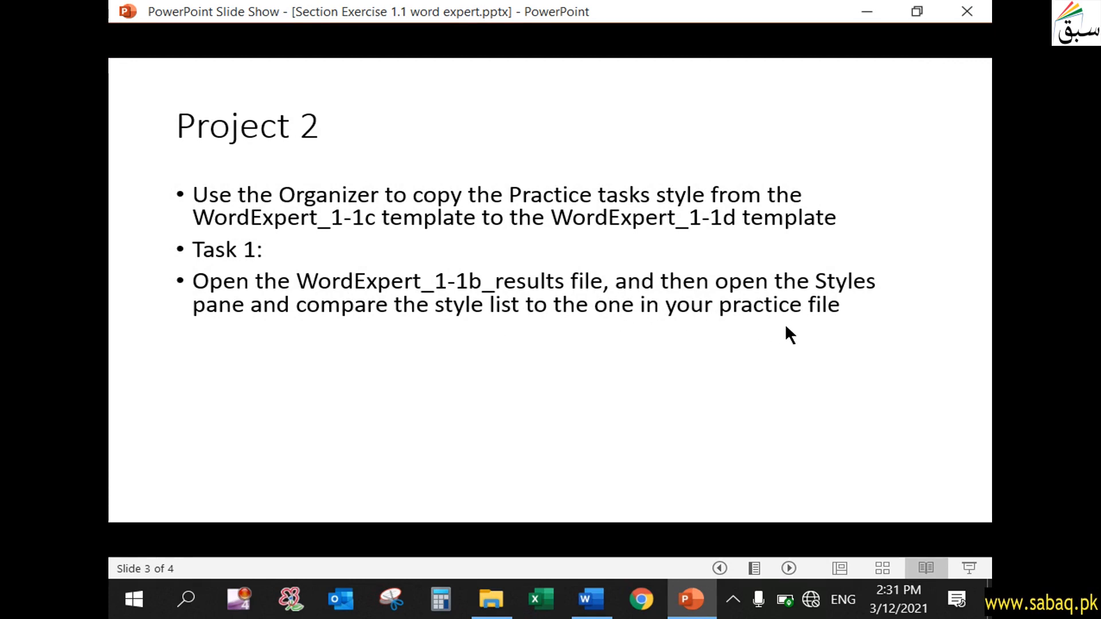
click(795, 346)
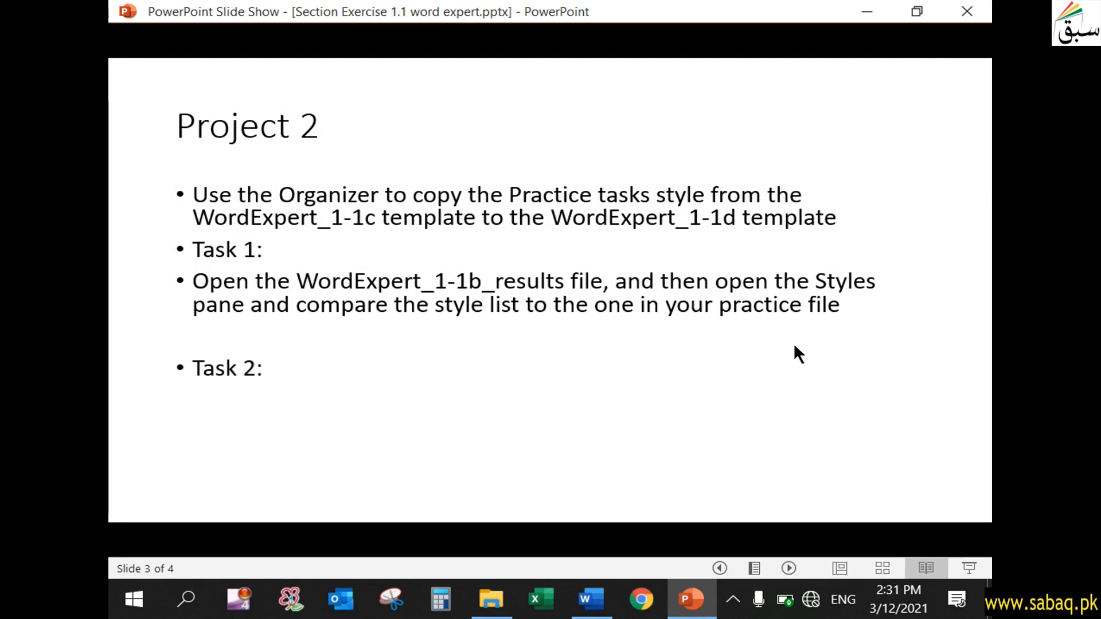
click(592, 599)
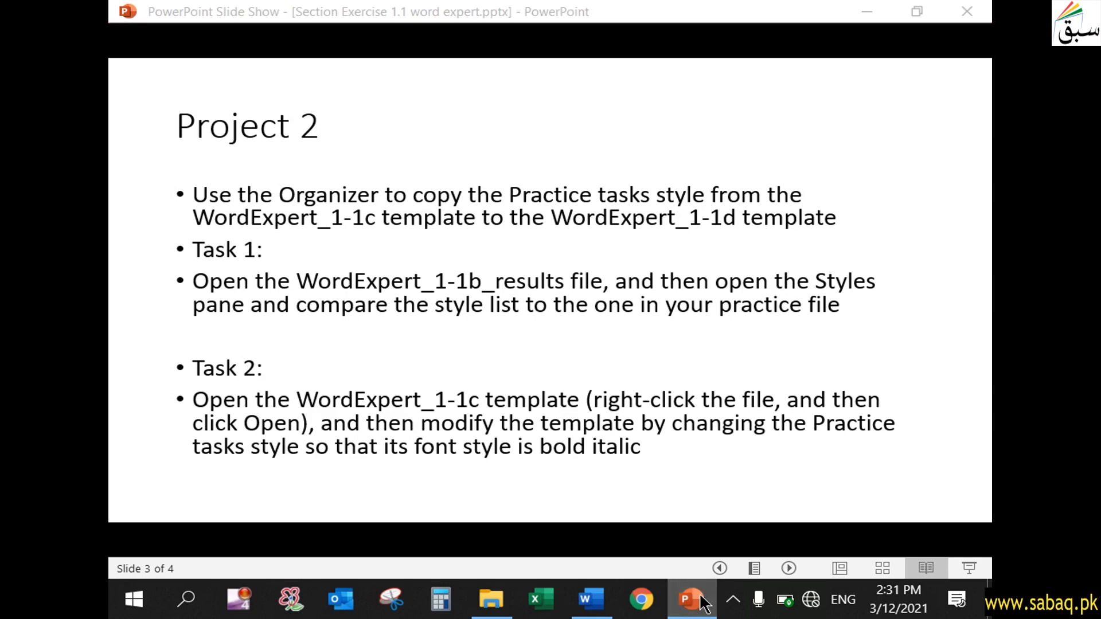
Open the WordExpert_1-1b_results.dotx template from the Desktop's MOSWordExpert2016 Objective1 folder, rechecking the task slide in PowerPoint, and enable editing.
click(143, 48)
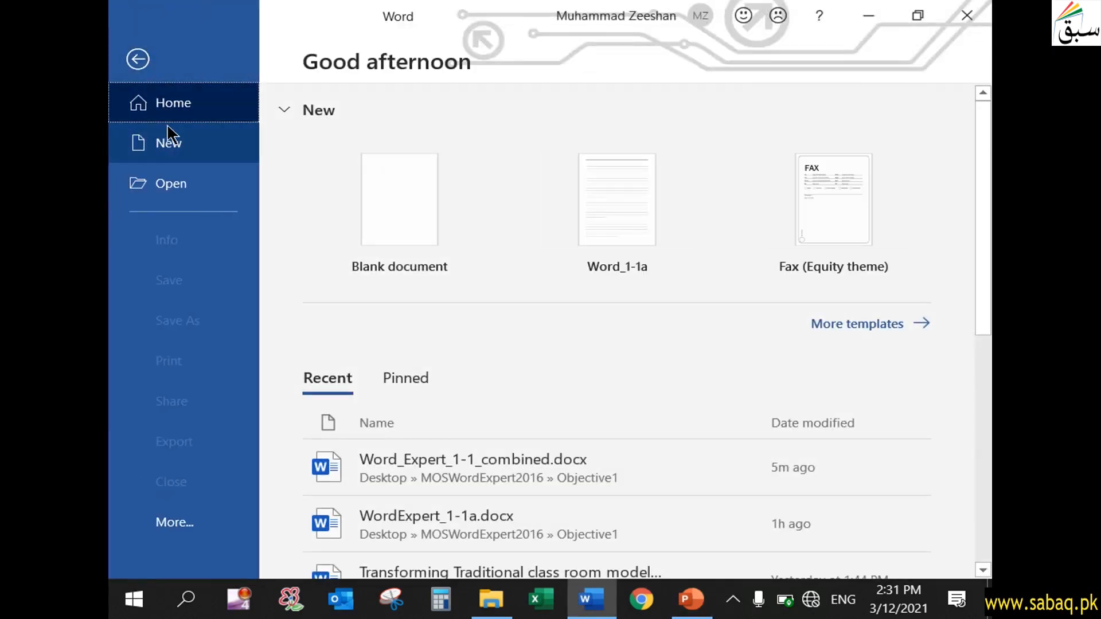
click(179, 185)
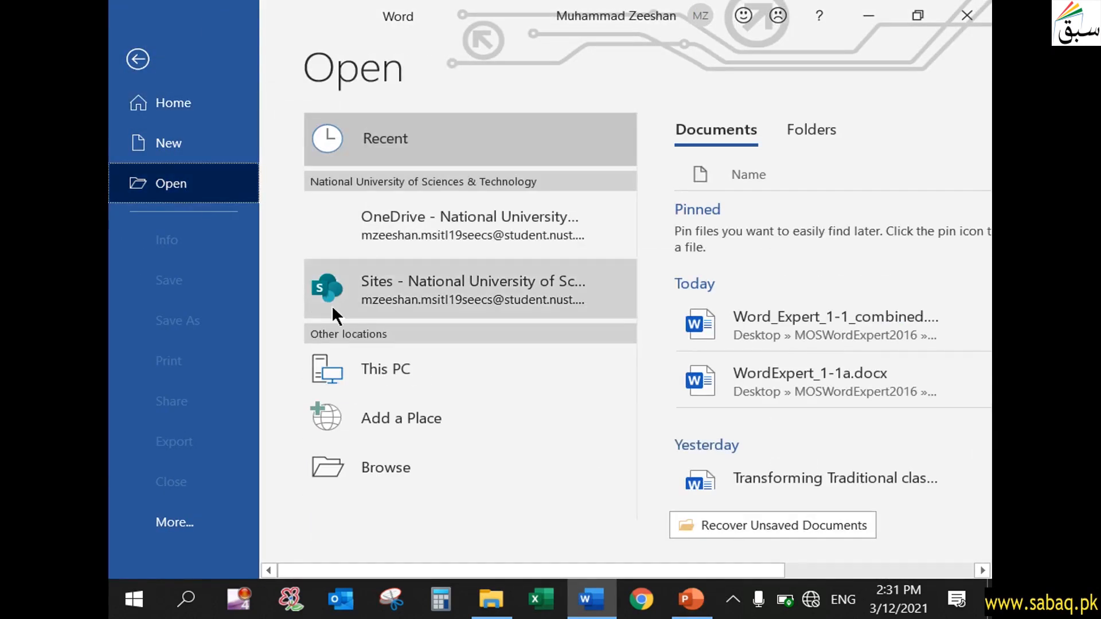
click(402, 464)
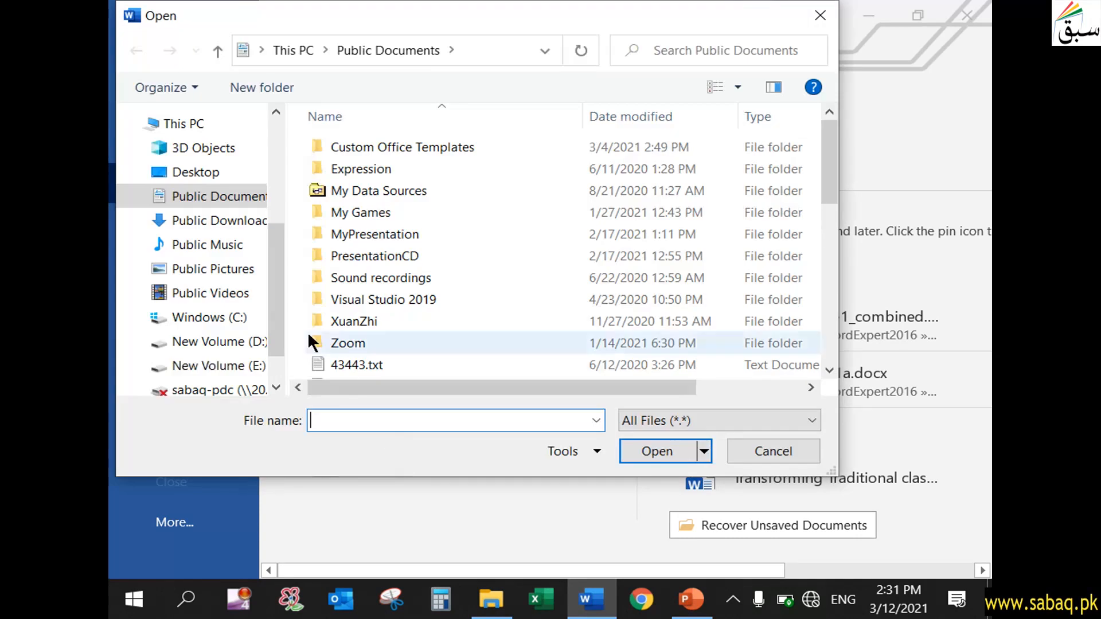
click(223, 172)
double_click(535, 150)
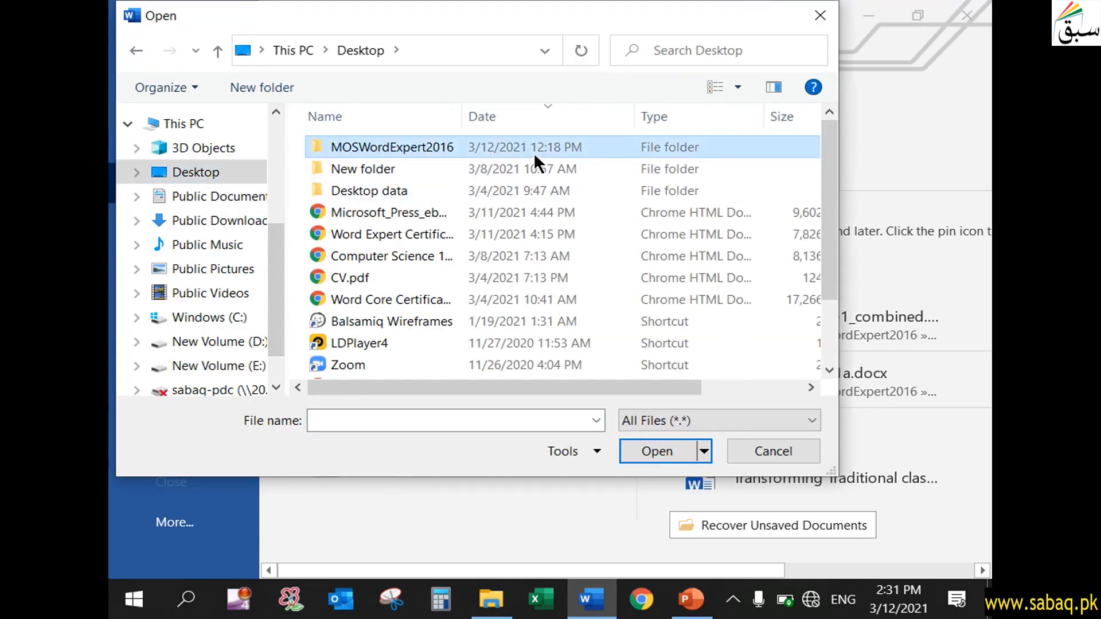
click(462, 145)
double_click(463, 147)
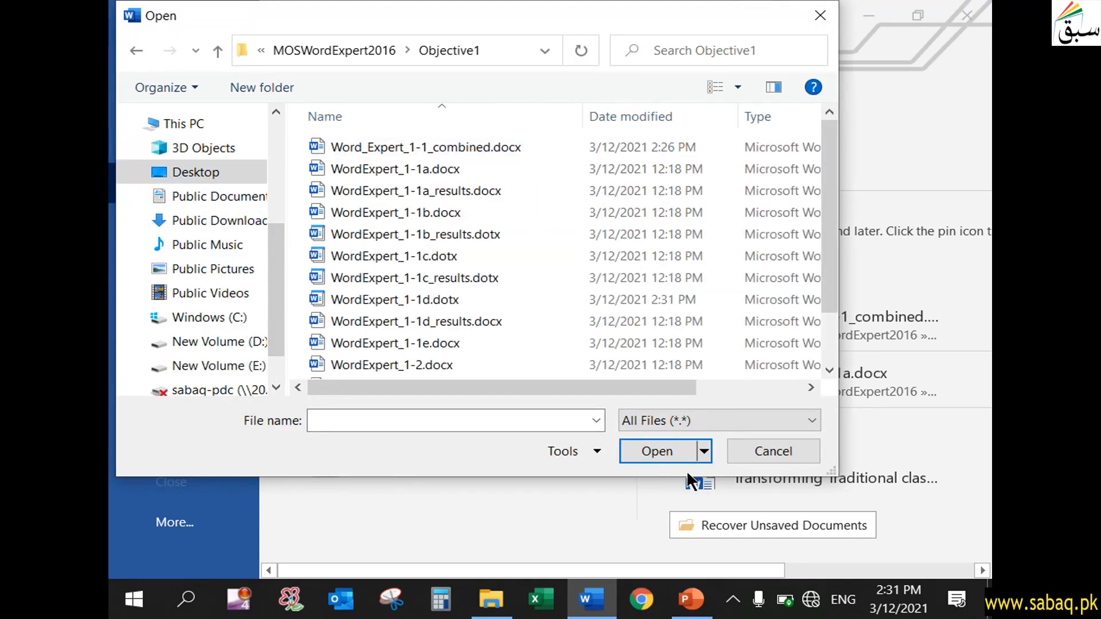
click(691, 600)
click(689, 612)
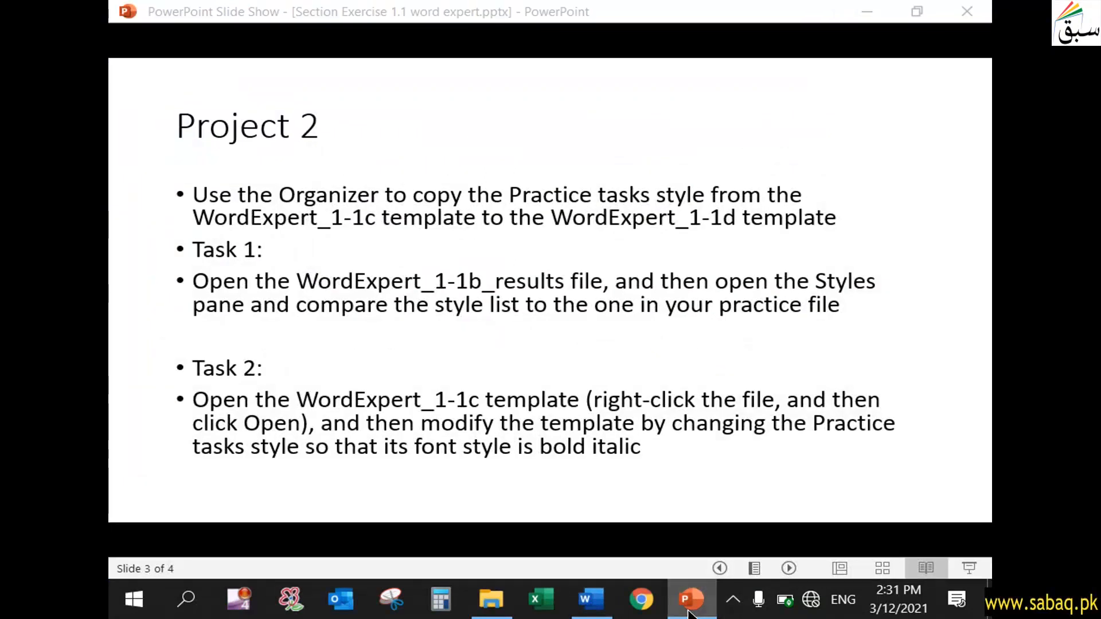
click(443, 237)
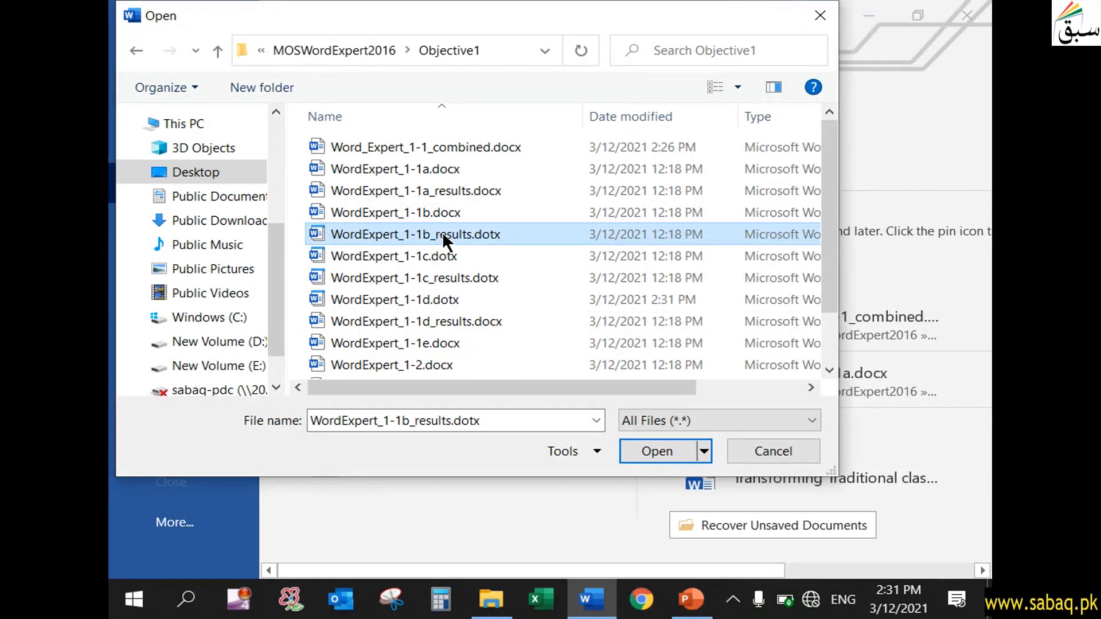
click(661, 455)
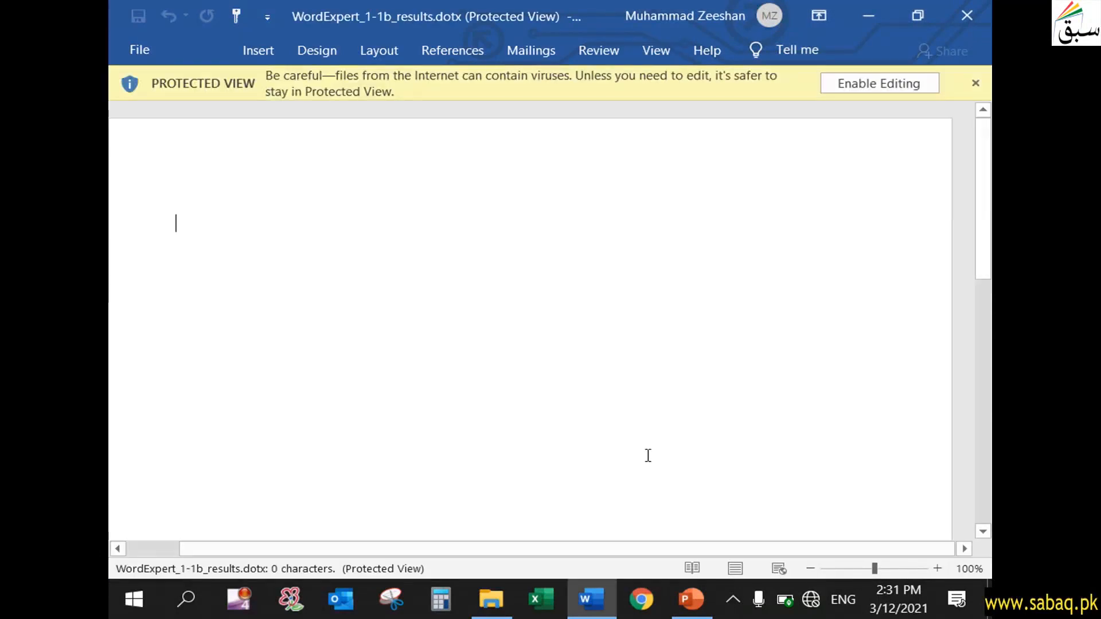
click(864, 86)
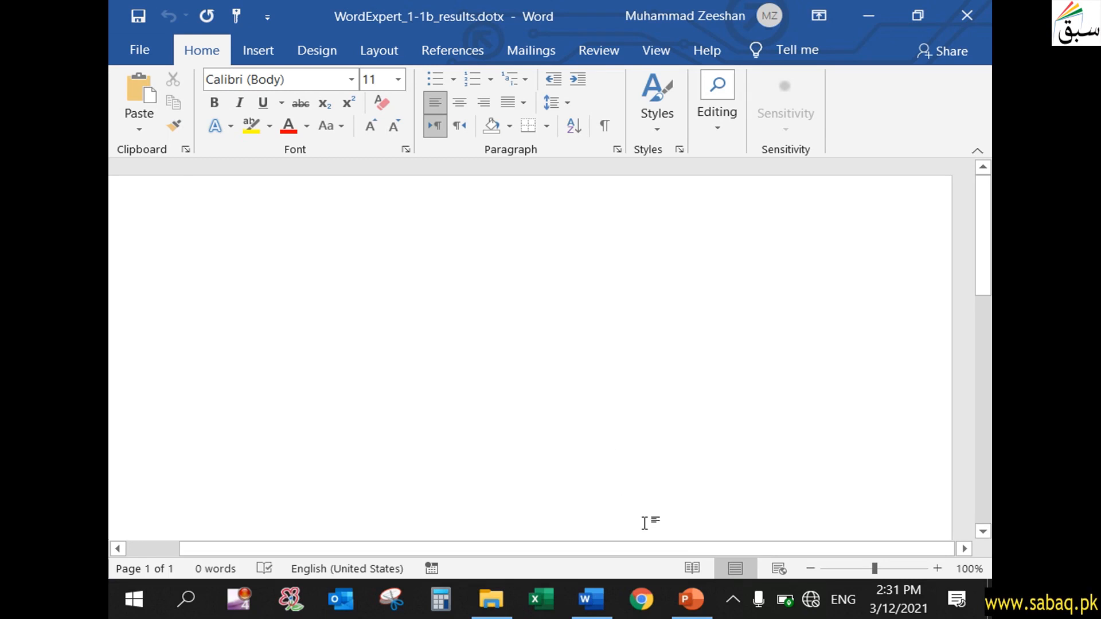
Recheck Task 1 in PowerPoint, return to Word and examine the style list in the Styles pane of WordExpert_1-1b_results.dotx.
click(695, 601)
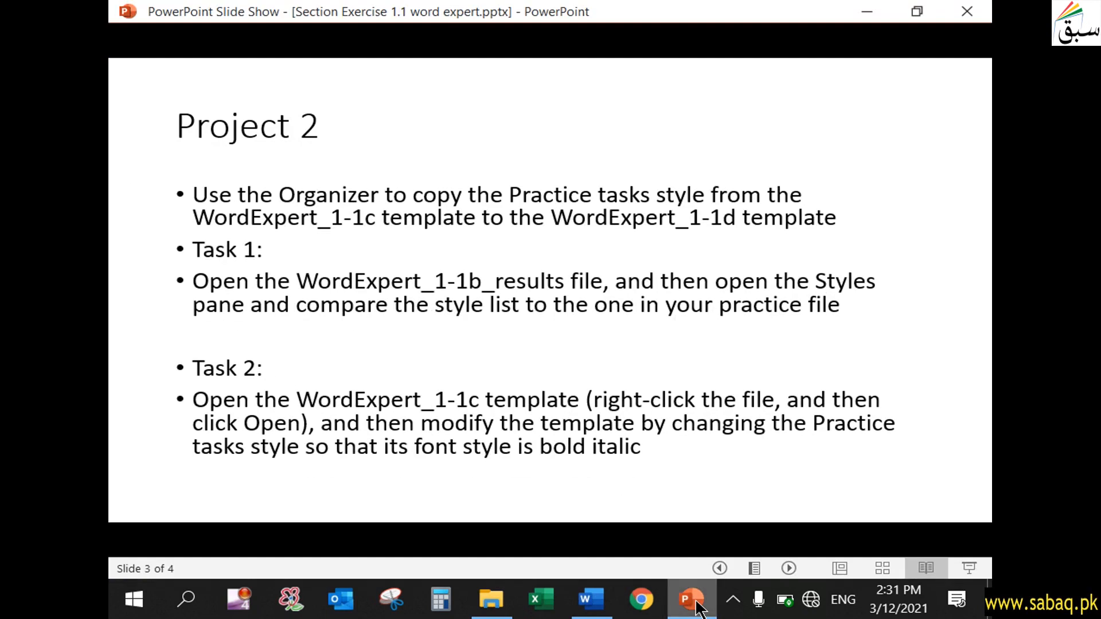
click(696, 601)
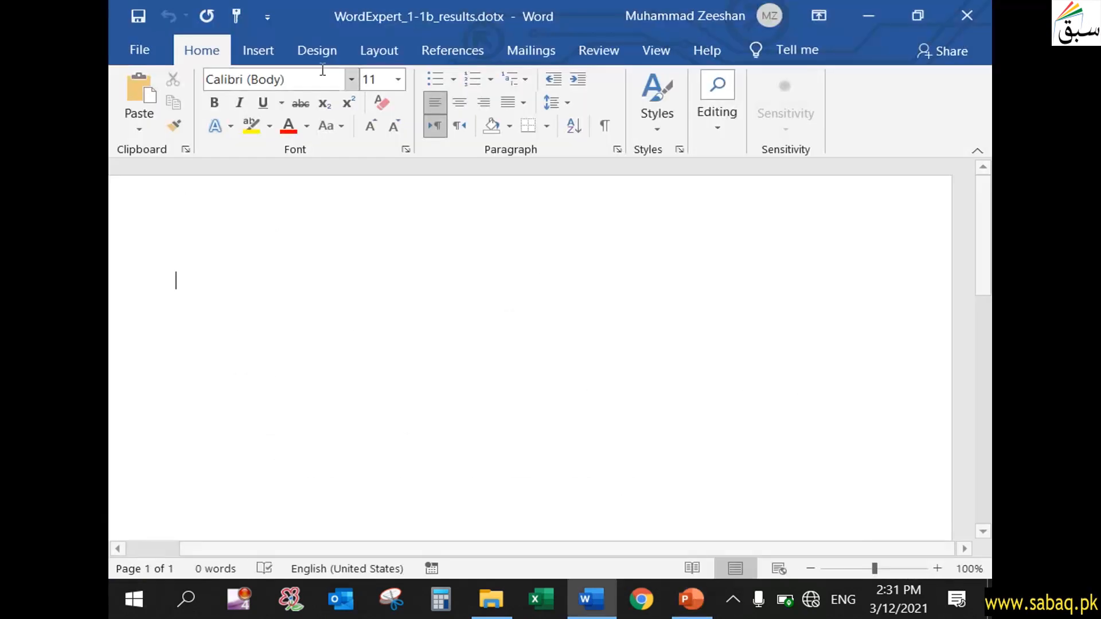
click(680, 150)
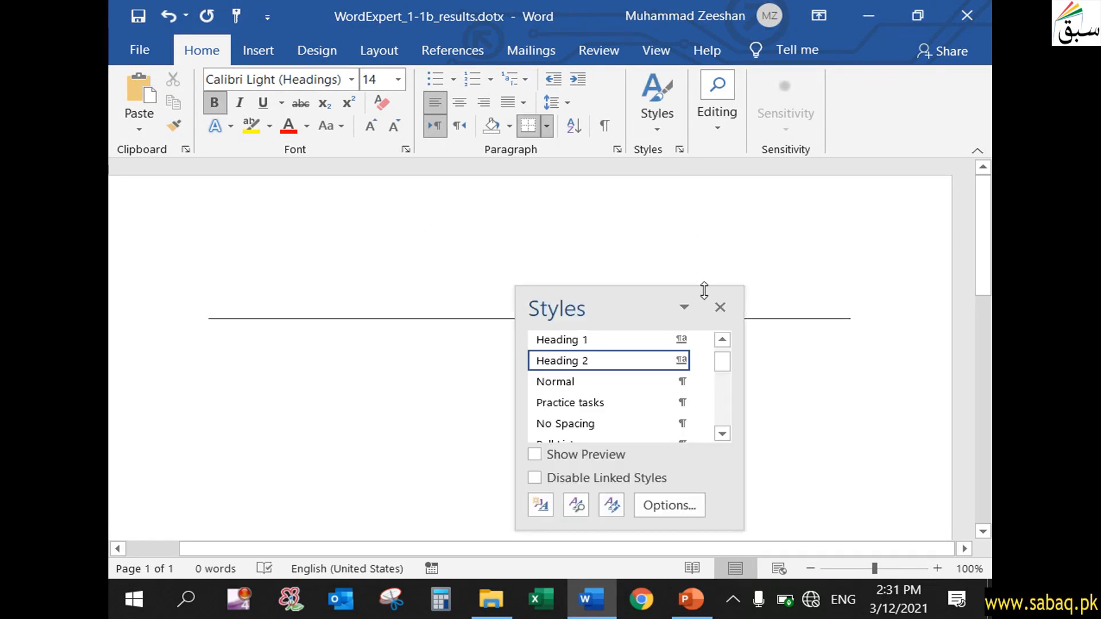
scroll(705, 384, down, 3)
scroll(707, 384, up, 1)
mouse_move(726, 370)
mouse_down()
mouse_move(723, 352)
mouse_move(722, 362)
mouse_up()
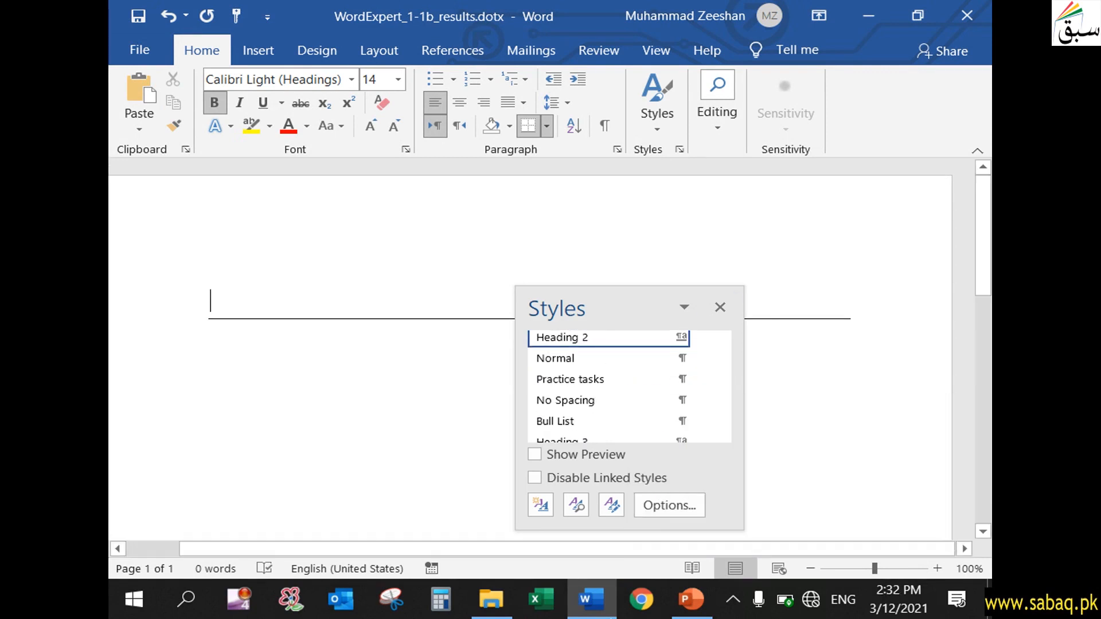
Apply the Practice tasks style to the empty paragraph, close the Styles pane and view the style in the gallery.
click(593, 379)
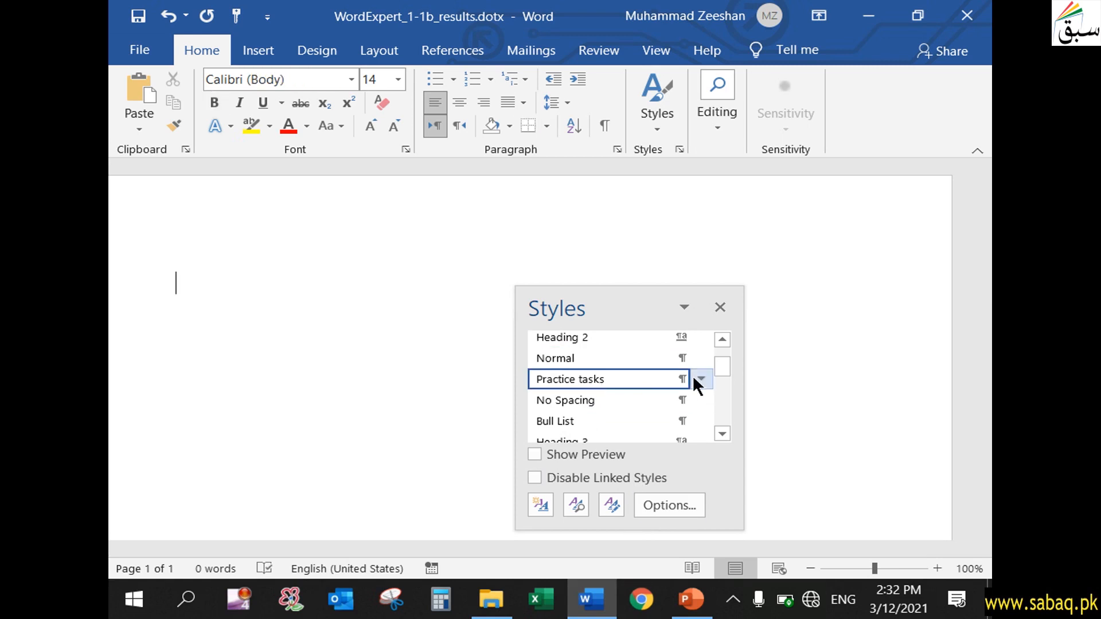
click(721, 308)
click(666, 131)
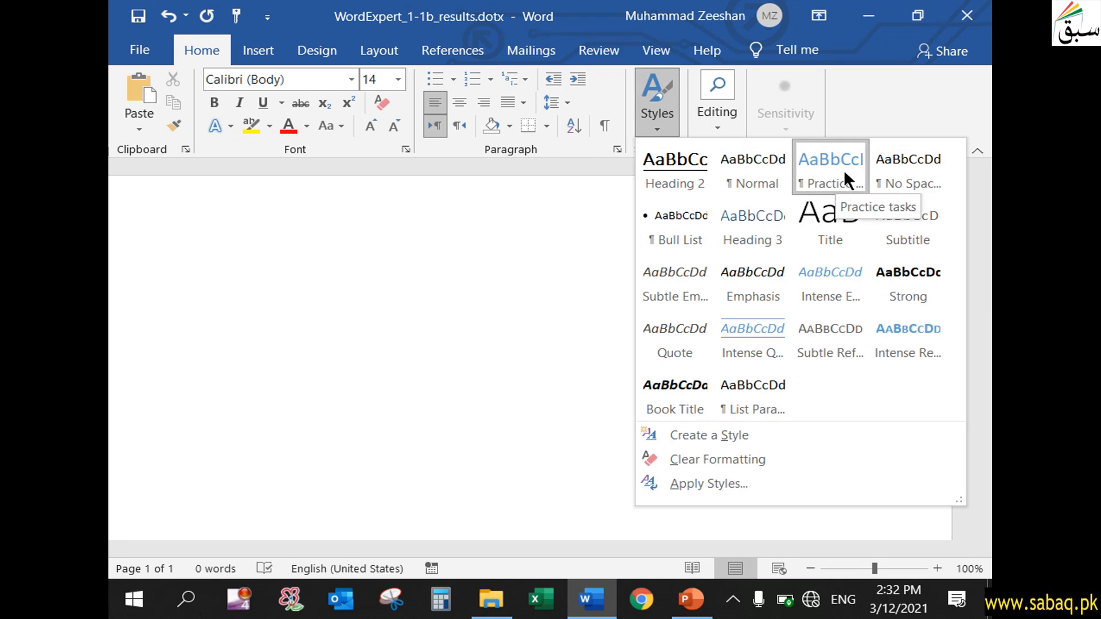
Read Task 2 in PowerPoint and open the WordExpert_1-1c.dotx template in Word from the MOSWordExpert2016 Objective1 folder, rechecking the task slide.
click(705, 612)
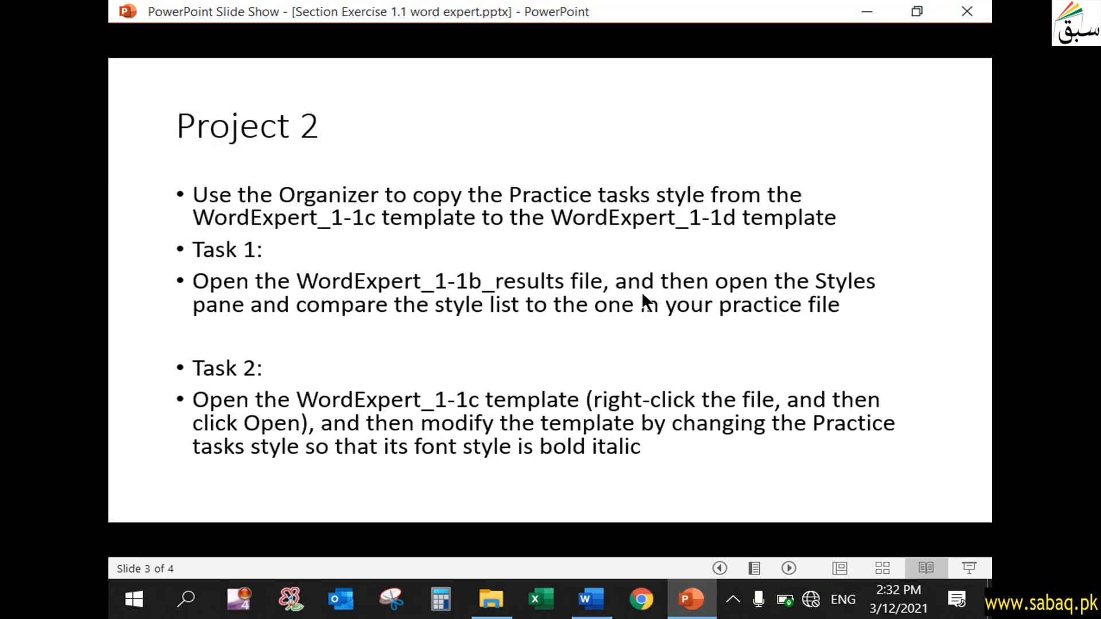
scroll(738, 314, down, 1)
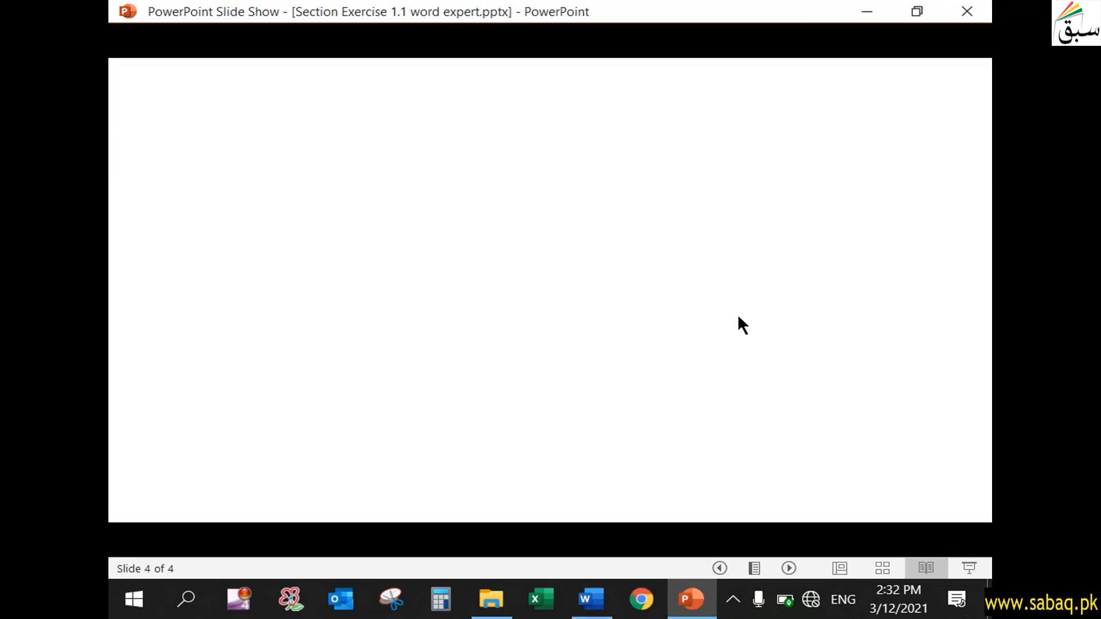
scroll(711, 332, up, 1)
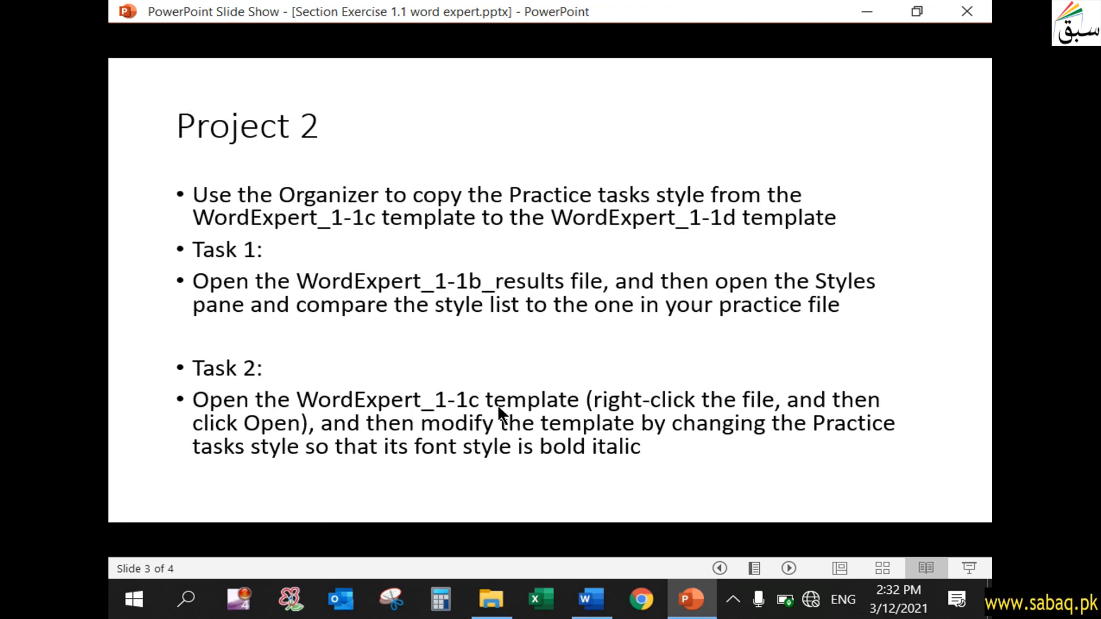
click(579, 598)
click(140, 50)
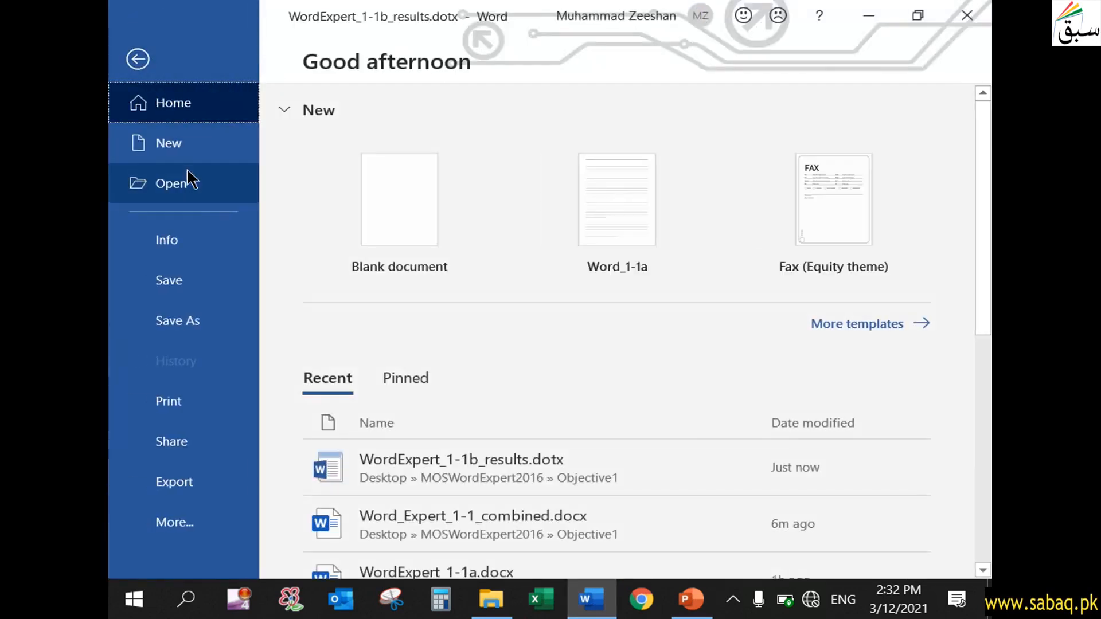
click(189, 185)
click(431, 465)
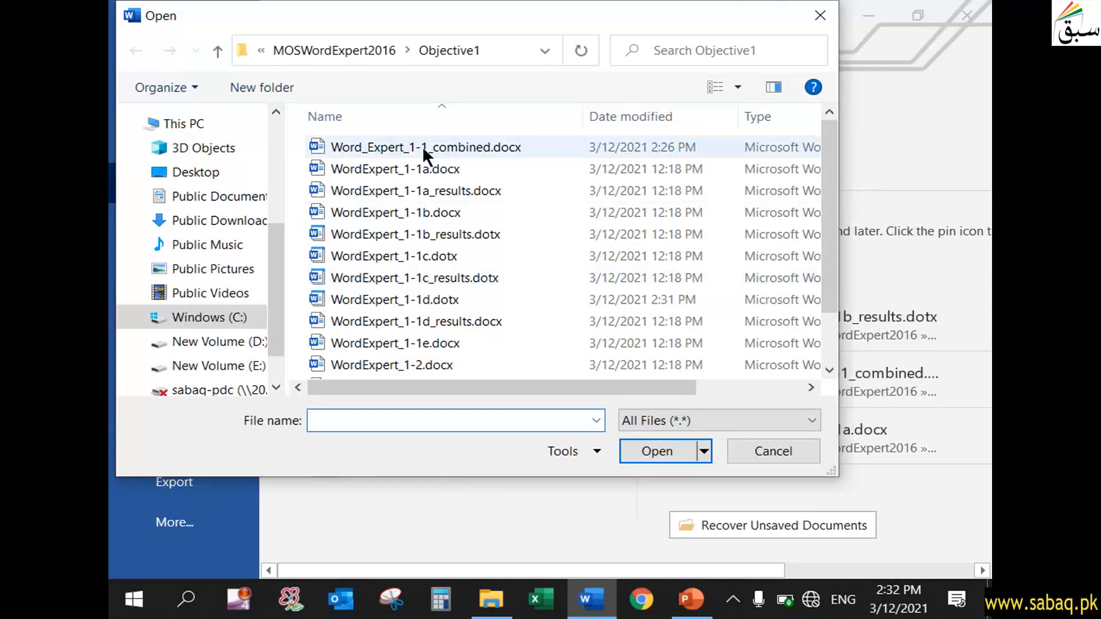
click(436, 259)
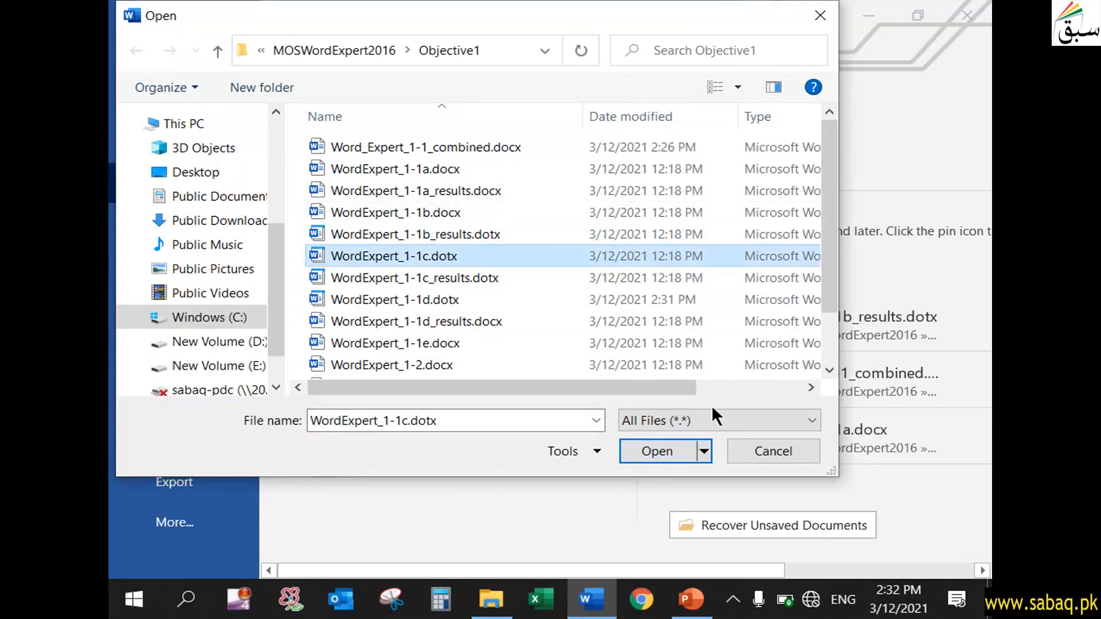
click(668, 454)
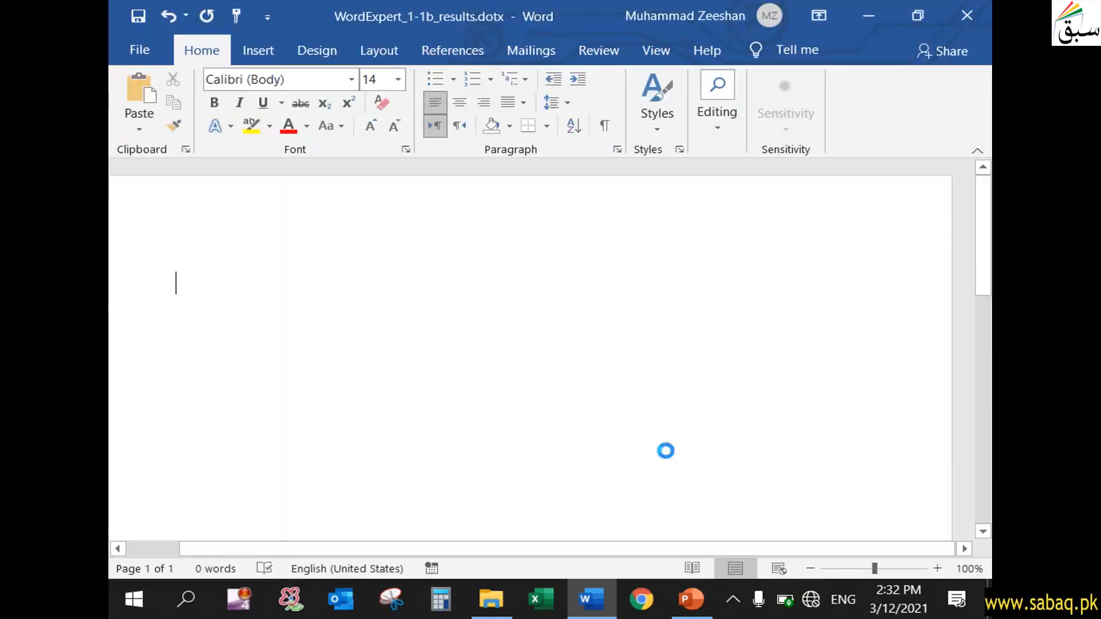
click(691, 600)
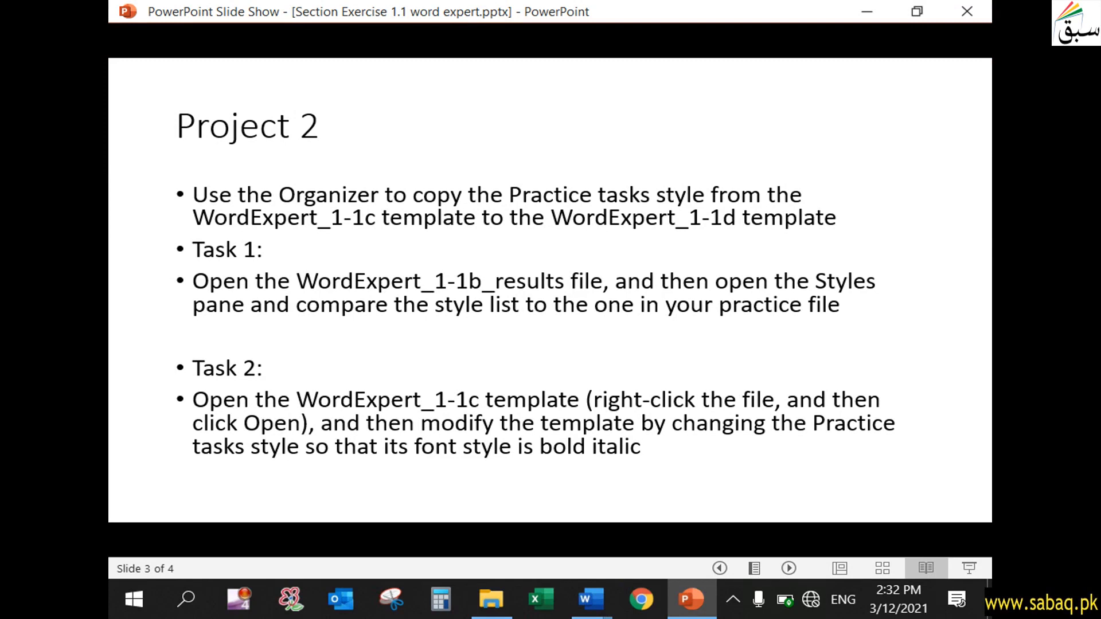
click(575, 595)
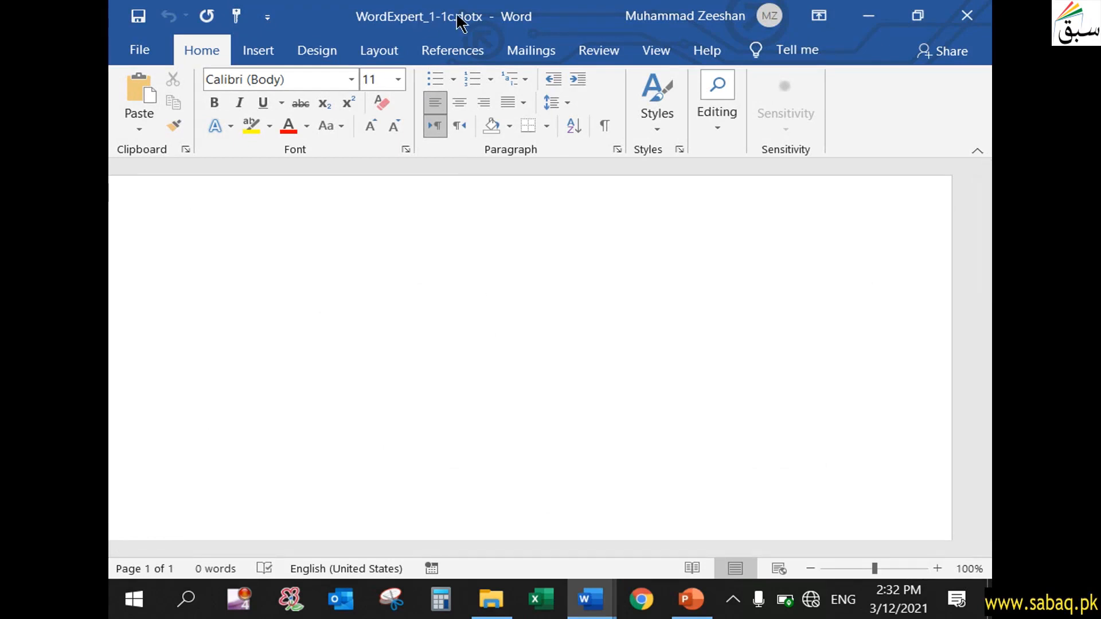
Apply the Practice tasks style to the empty paragraph of WordExpert_1-1c.dotx and modify the style's font to bold italic.
click(667, 125)
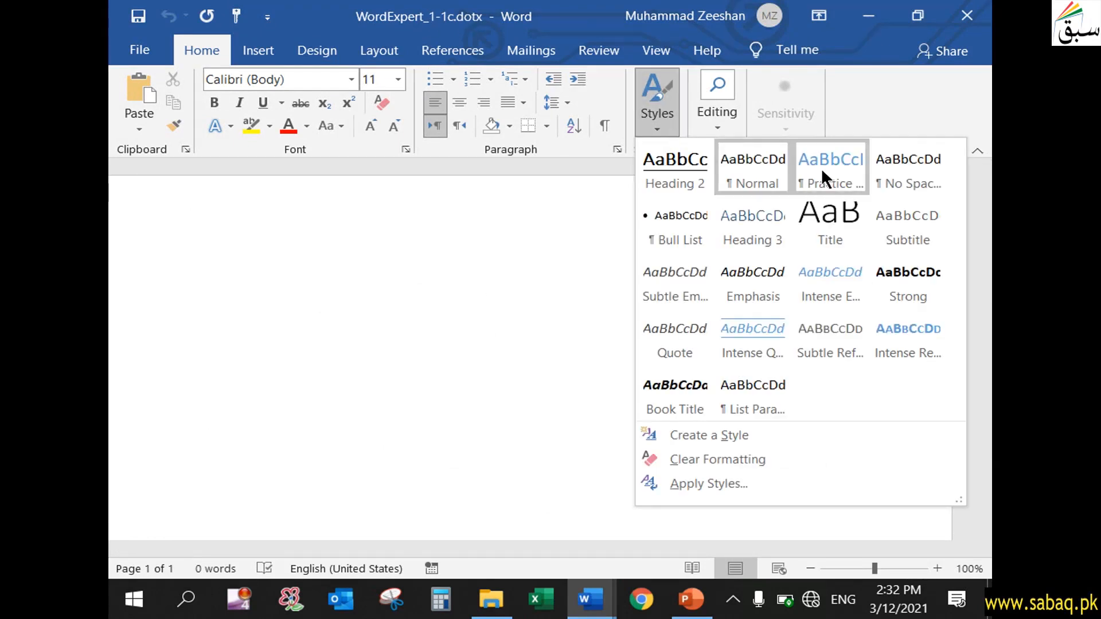
click(821, 167)
click(649, 117)
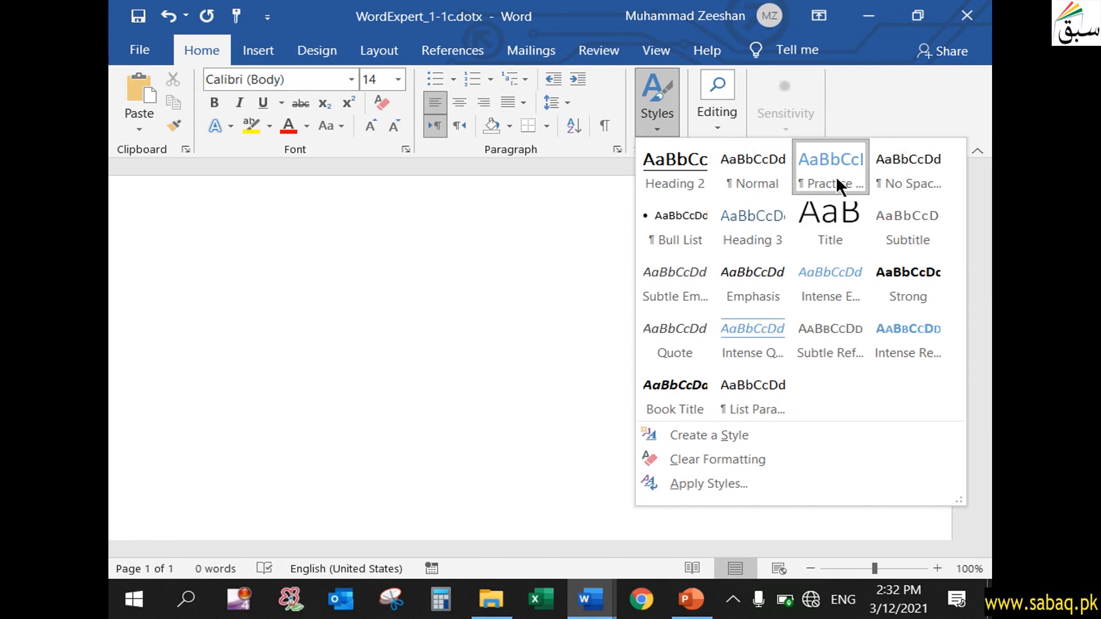
right_click(837, 178)
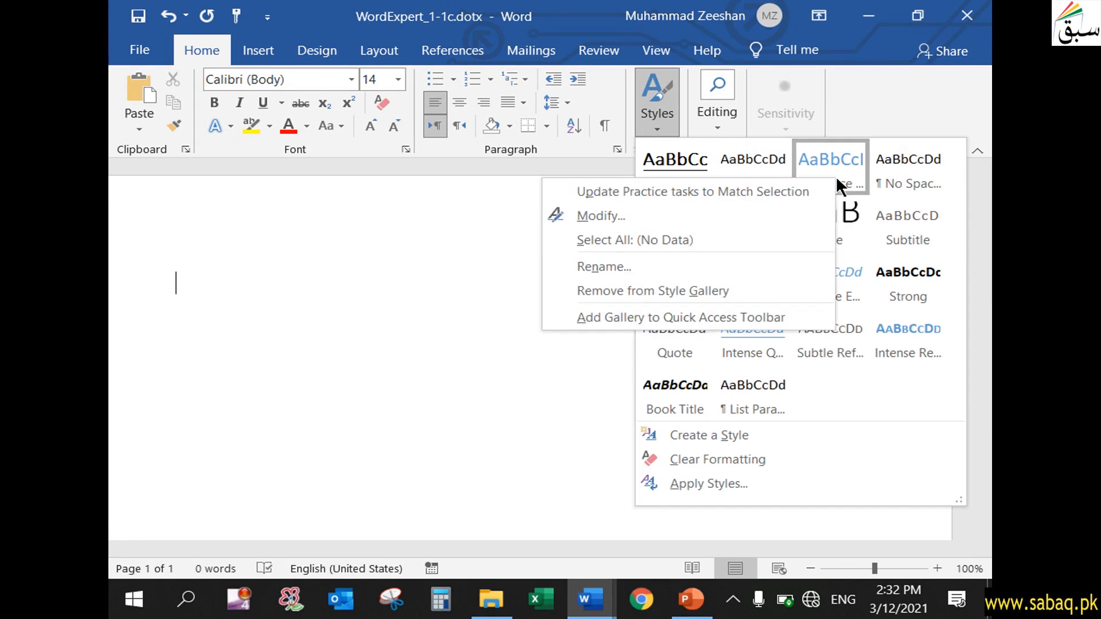
click(753, 210)
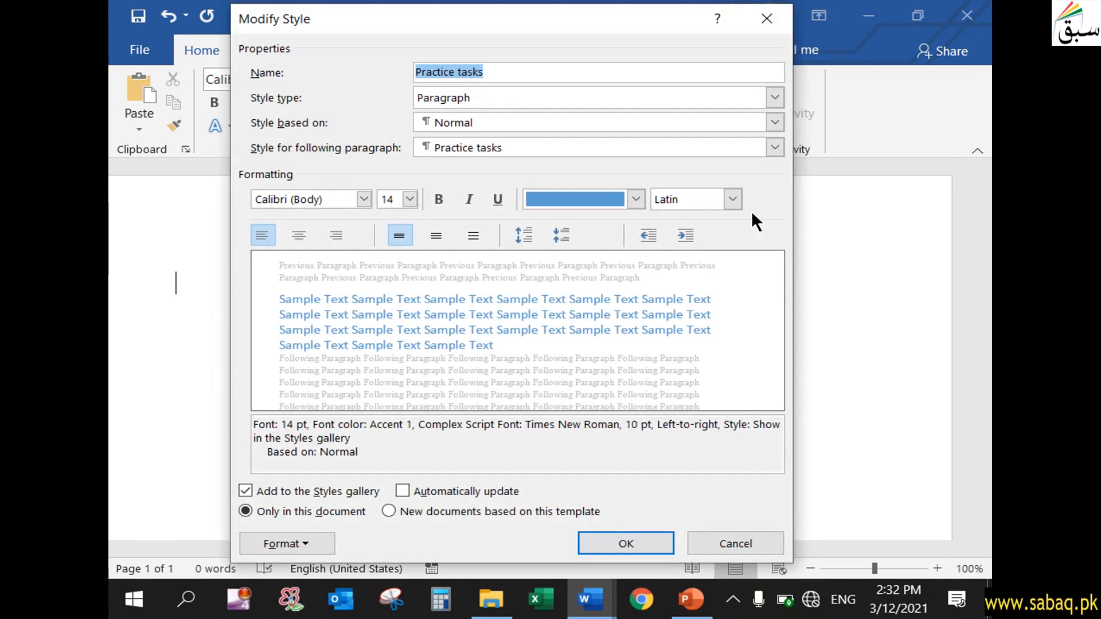
click(694, 601)
click(692, 600)
click(439, 199)
click(468, 199)
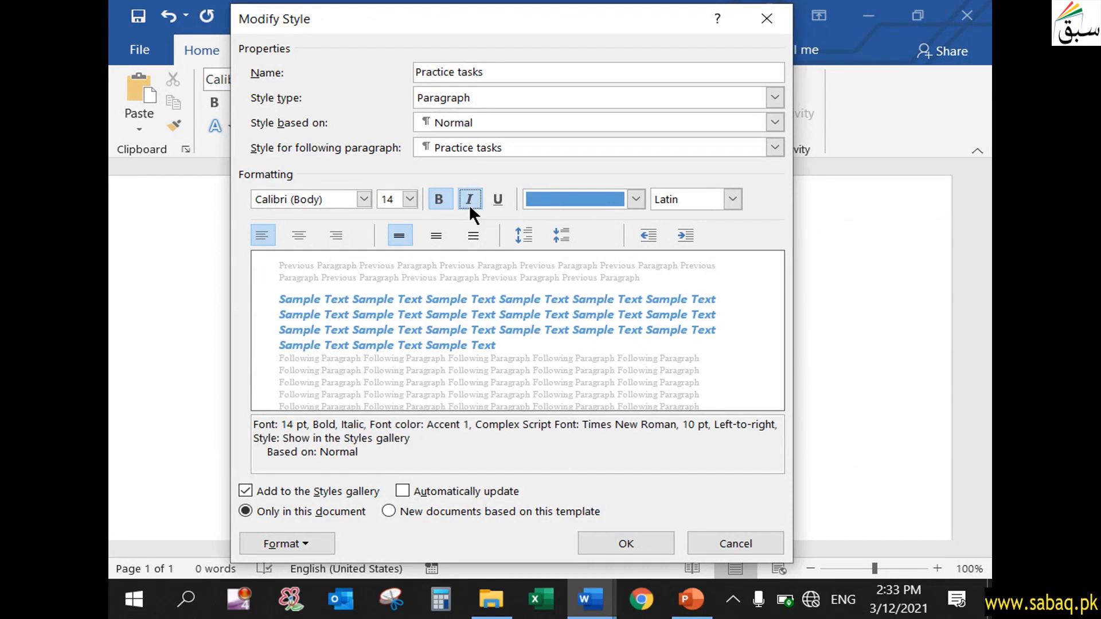
click(644, 541)
Switch to PowerPoint and advance the slide show to the Task 3 instructions.
click(698, 603)
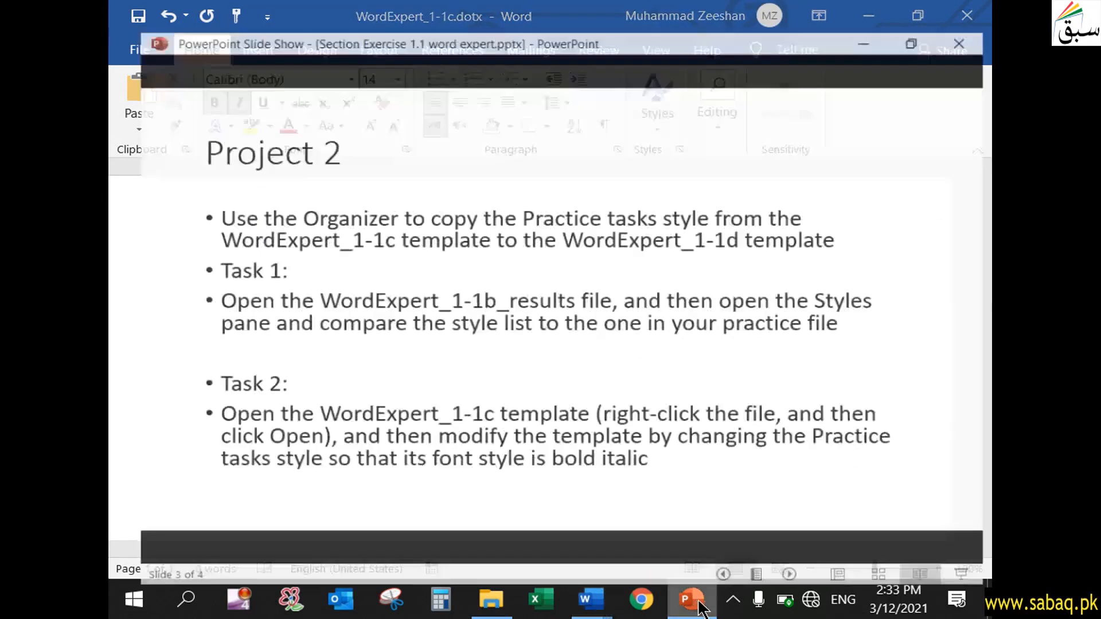
key(Right)
key(Right)
key(Right)
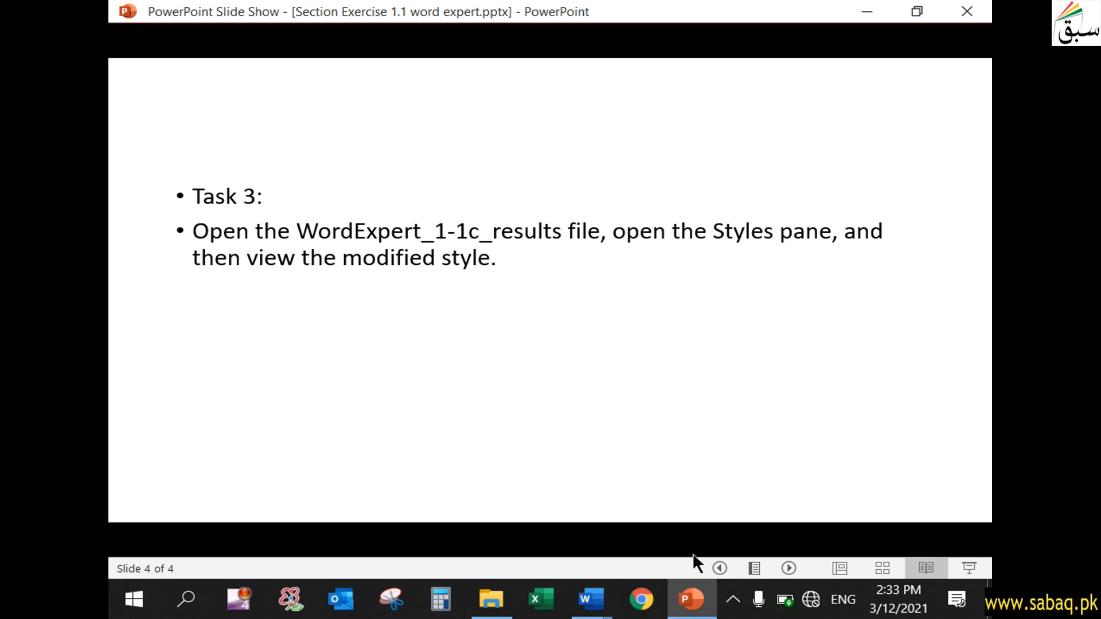
Return to Word, open the WordExpert_1-1c_results.dotx template from the MOSWordExpert2016 Objective1 folder and enable editing.
click(590, 599)
click(141, 49)
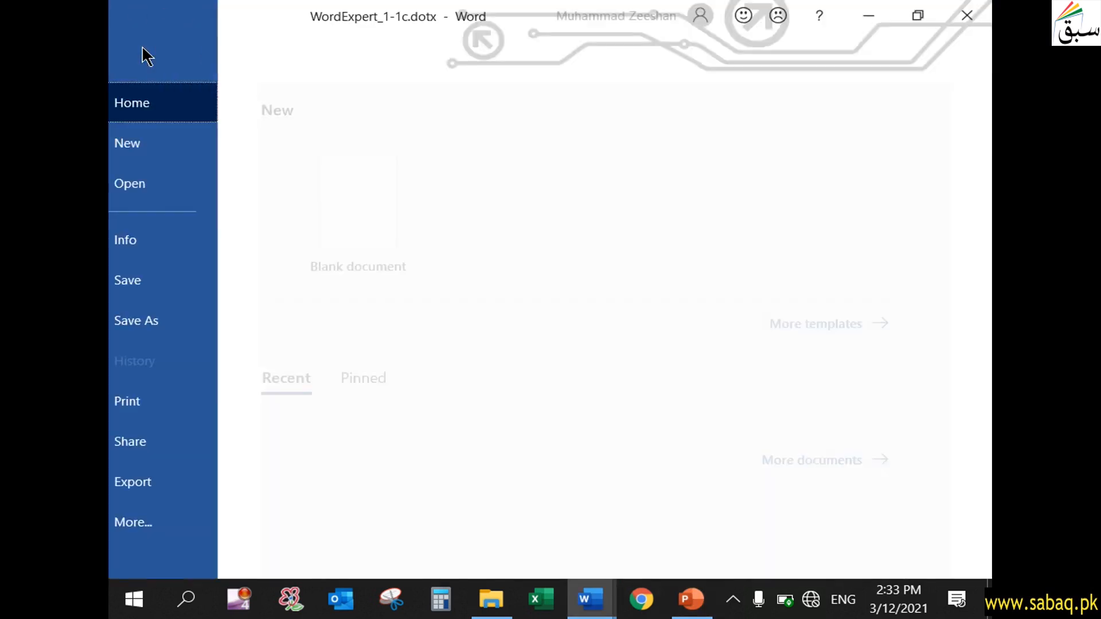
click(189, 185)
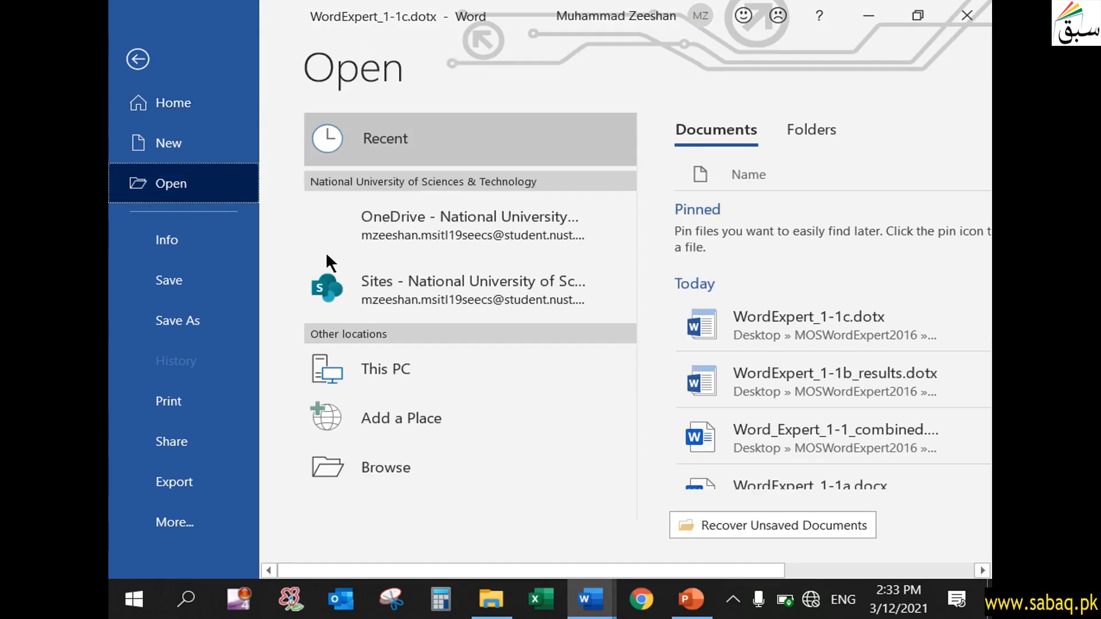
click(420, 465)
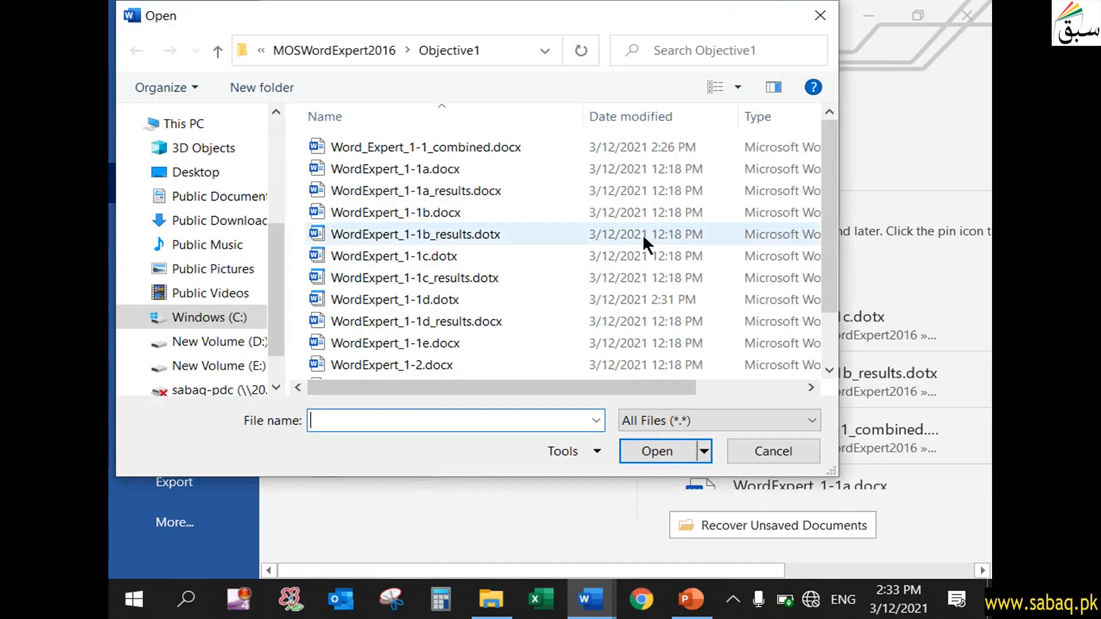
click(469, 278)
click(653, 451)
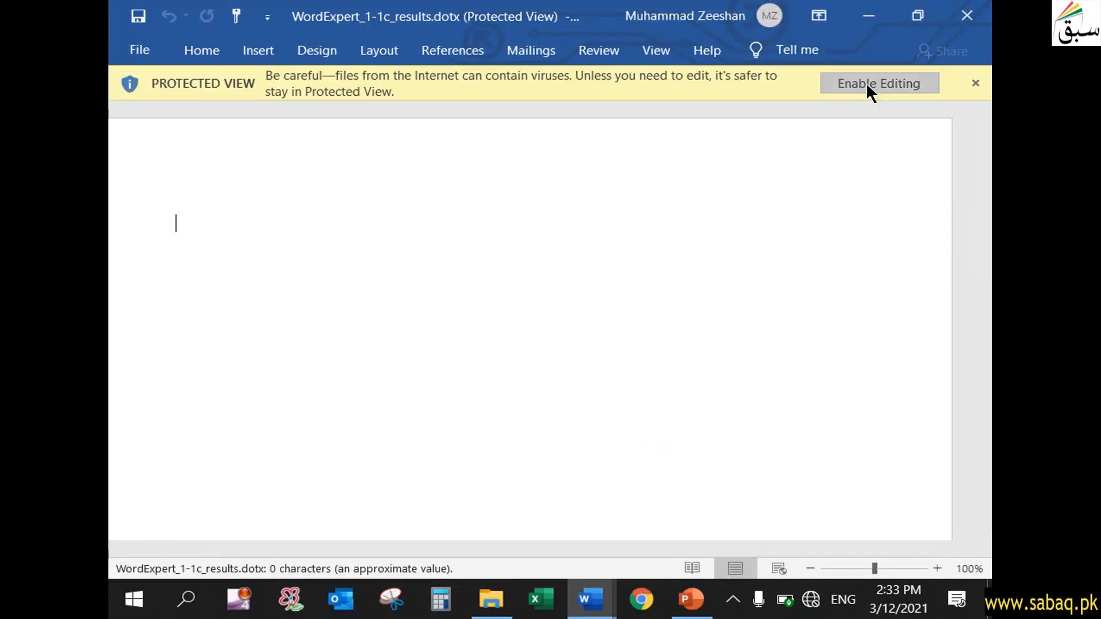
click(866, 82)
Examine the Practice tasks style's formatting in the Modify Style dialog of WordExpert_1-1c_results.dotx and close the dialog.
click(666, 122)
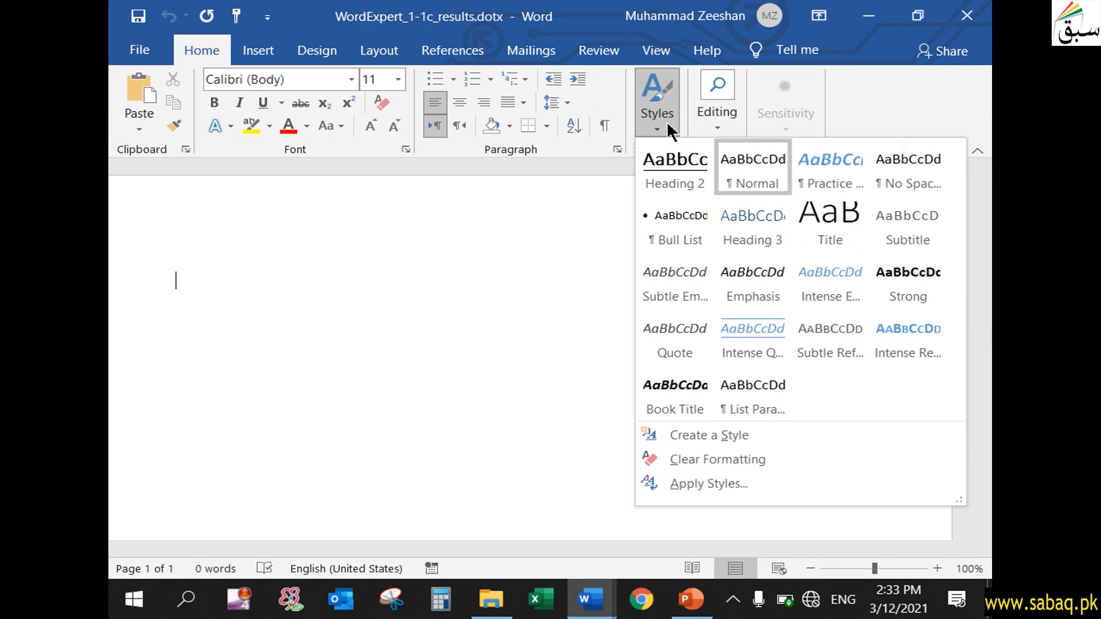
right_click(824, 167)
click(767, 180)
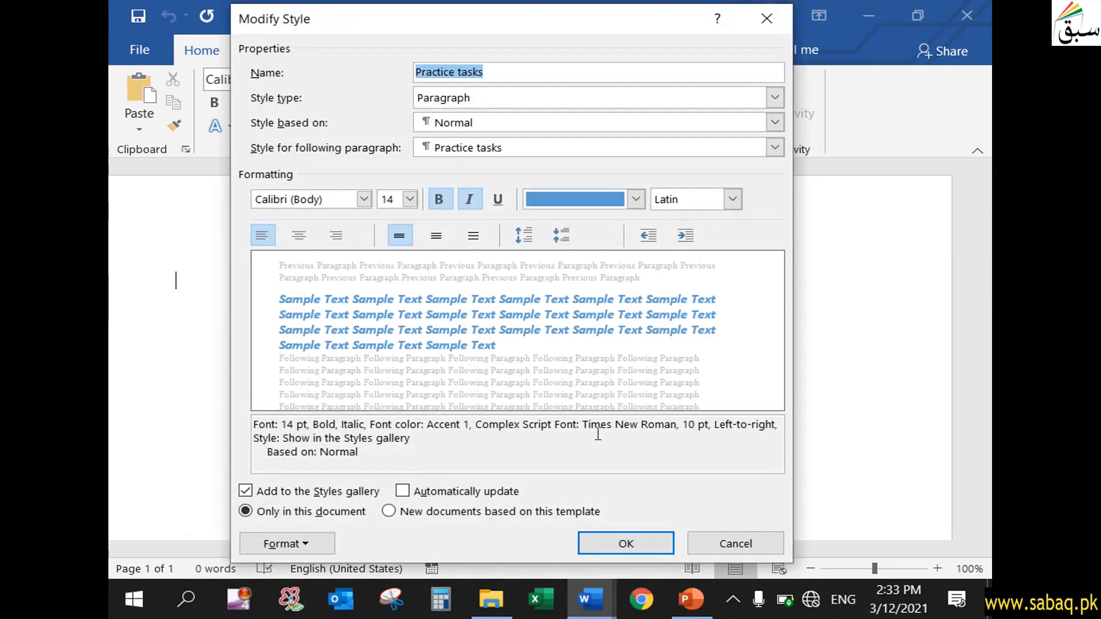
click(663, 545)
Switch to PowerPoint, read the Task 4 instructions on the last slide and reopen that slide in reading view.
click(690, 599)
click(684, 480)
click(684, 481)
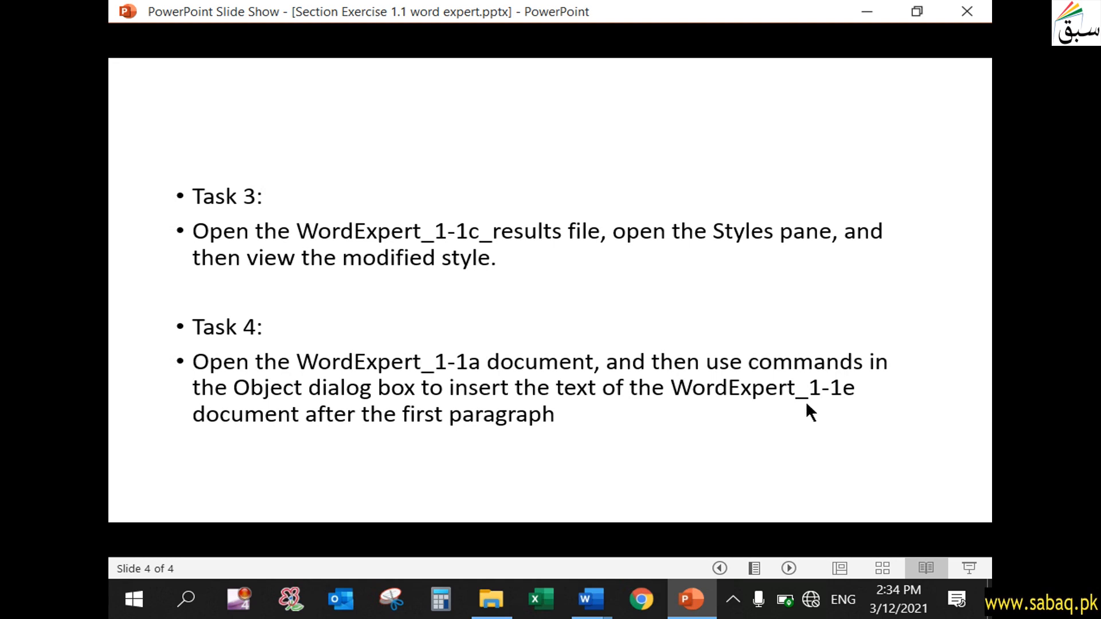
click(611, 429)
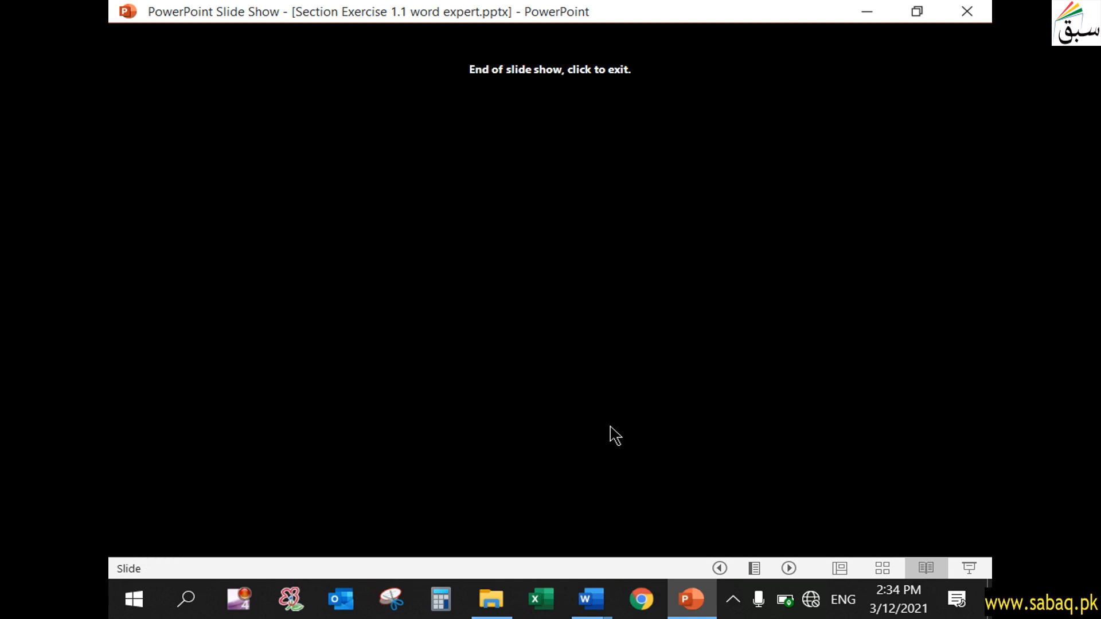
click(611, 429)
click(202, 416)
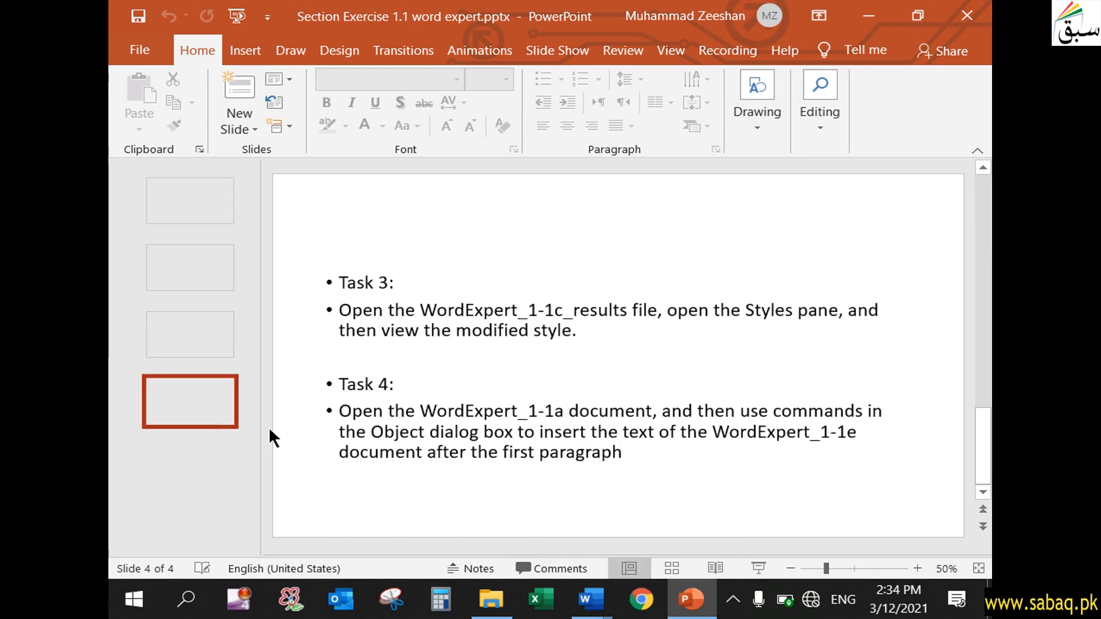
click(715, 568)
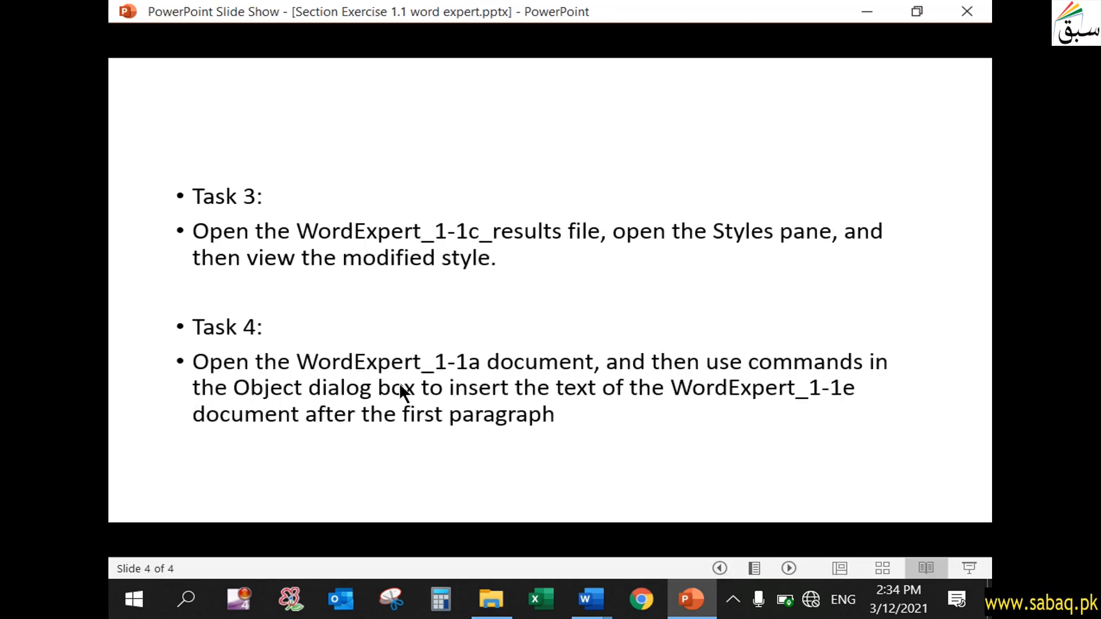
Close the WordExpert_1-1b_results.dotx, WordExpert_1-1c.dotx and WordExpert_1-1c_results.dotx templates in Word without saving their changes.
mouse_move(591, 599)
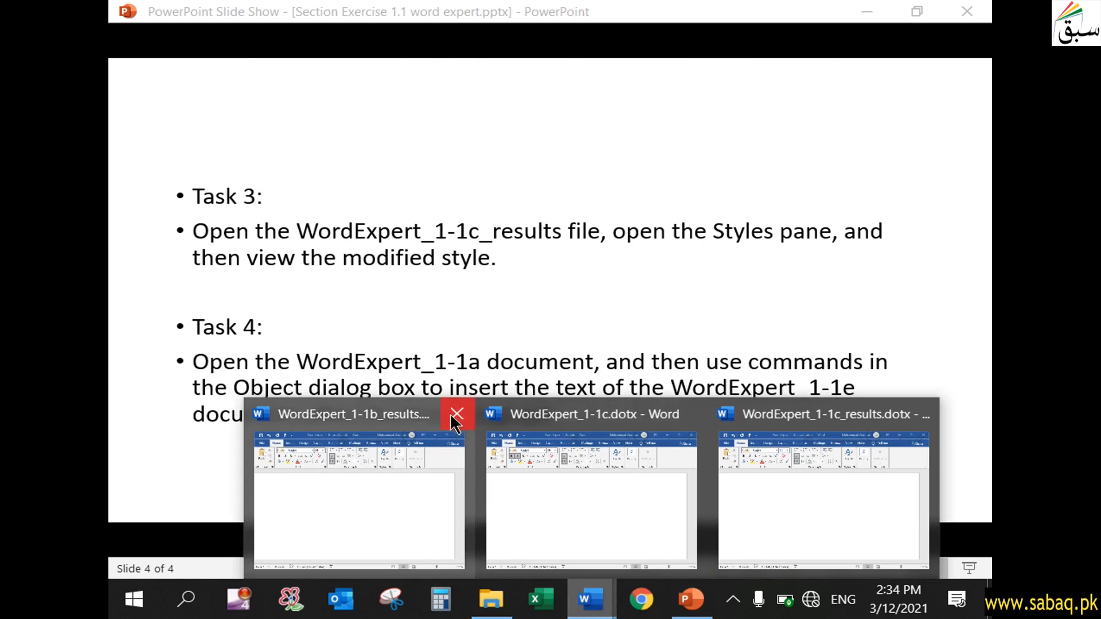
click(458, 413)
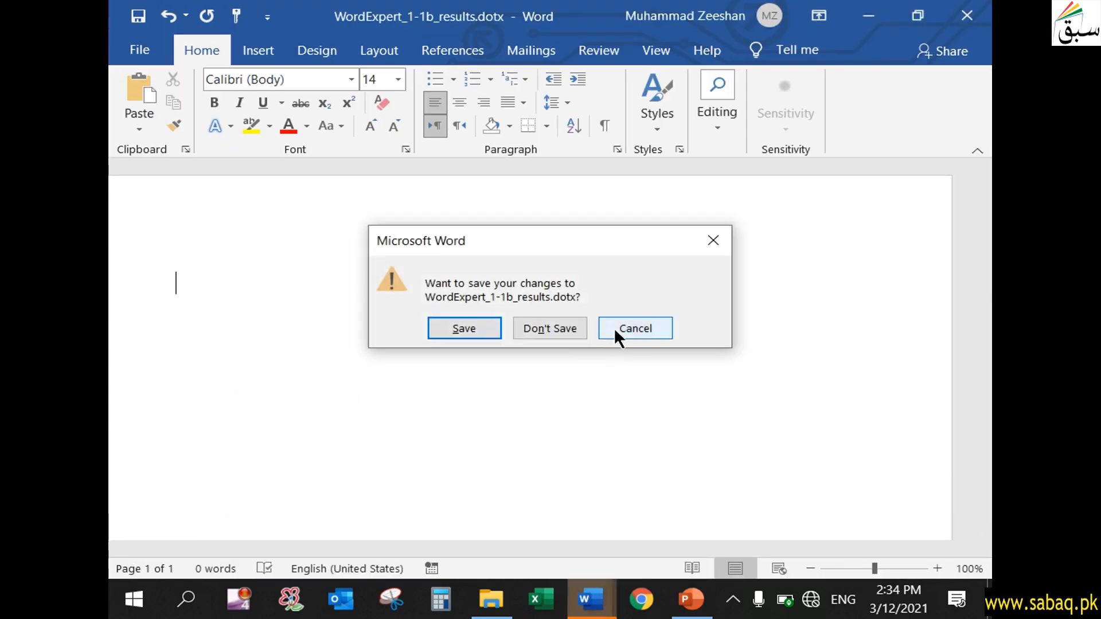
click(569, 328)
mouse_move(591, 600)
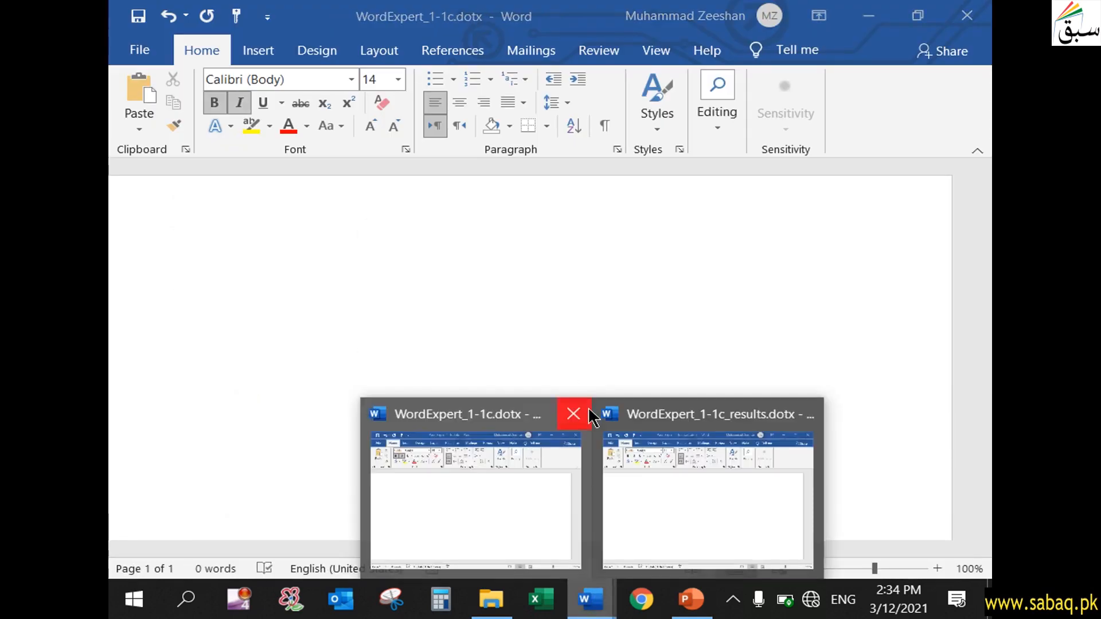
click(574, 415)
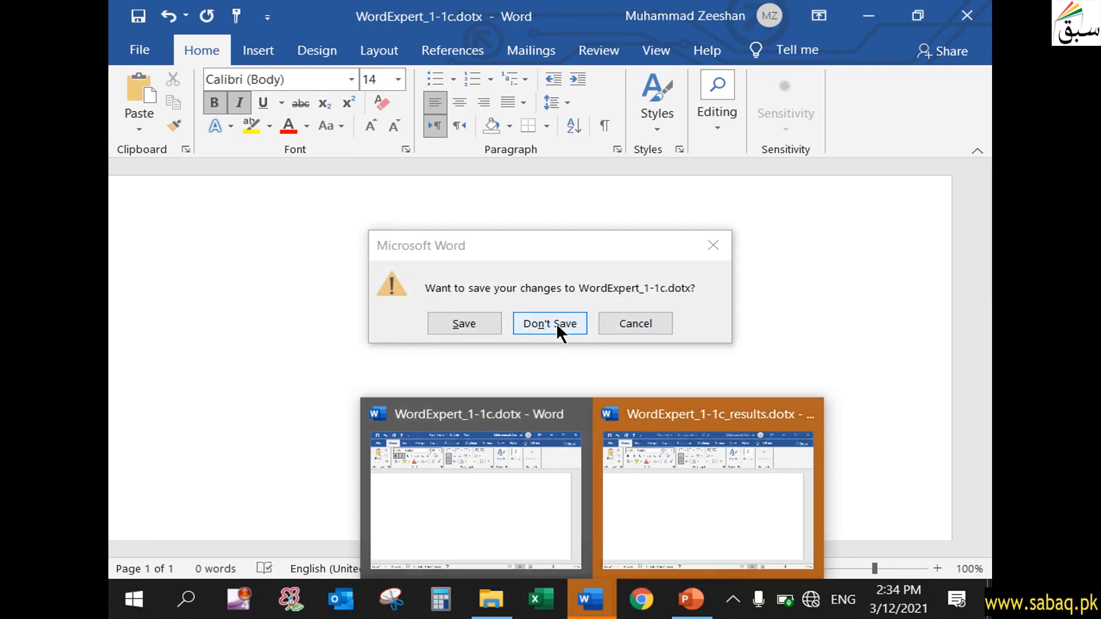
click(567, 326)
click(591, 602)
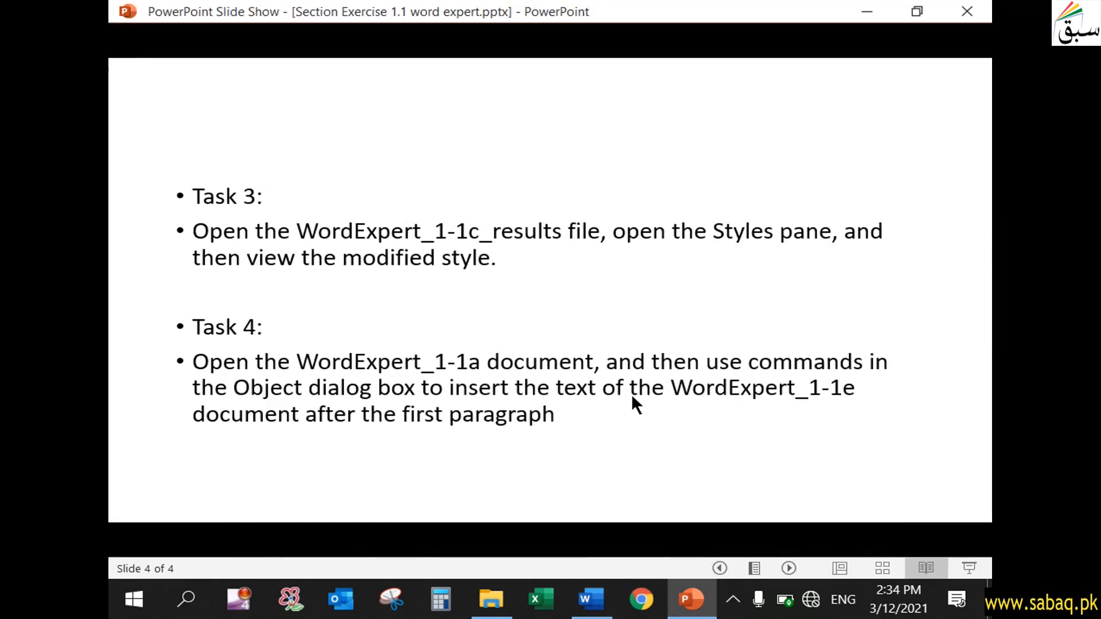
click(609, 599)
click(967, 15)
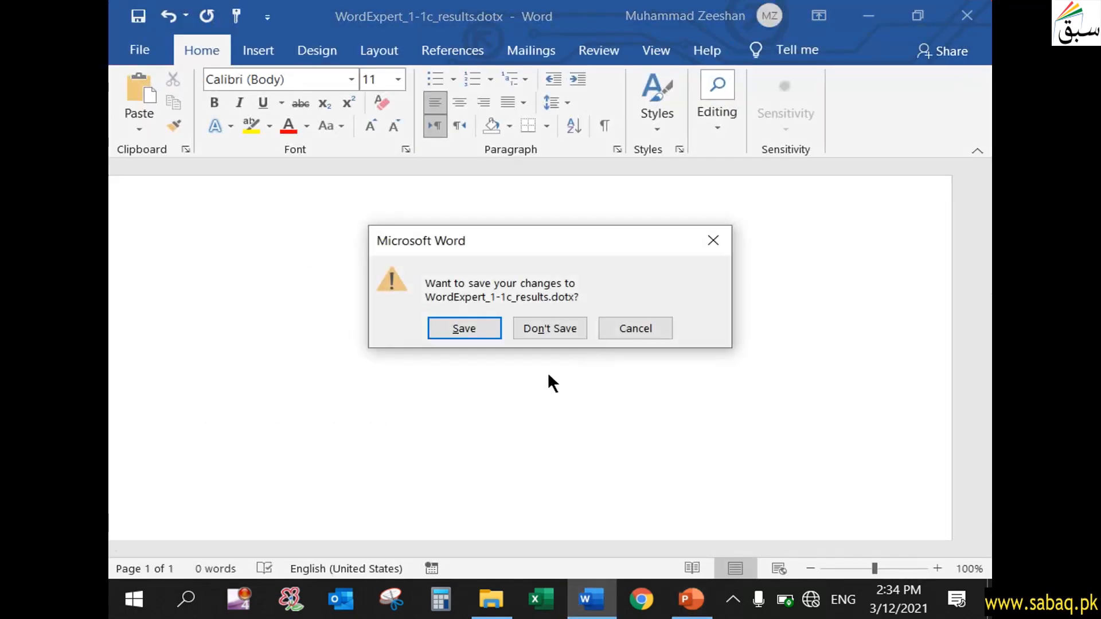
click(563, 328)
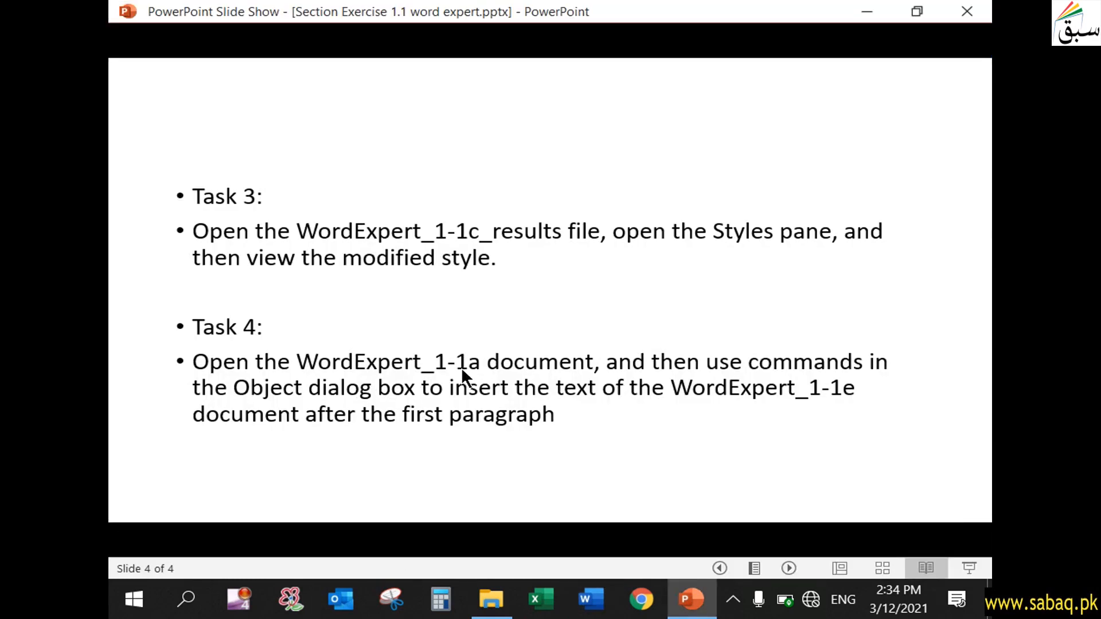
Switch to File Explorer and open the WordExpert_1-1a.docx document from the MOSWordExpert2016 Objective1 folder.
click(867, 12)
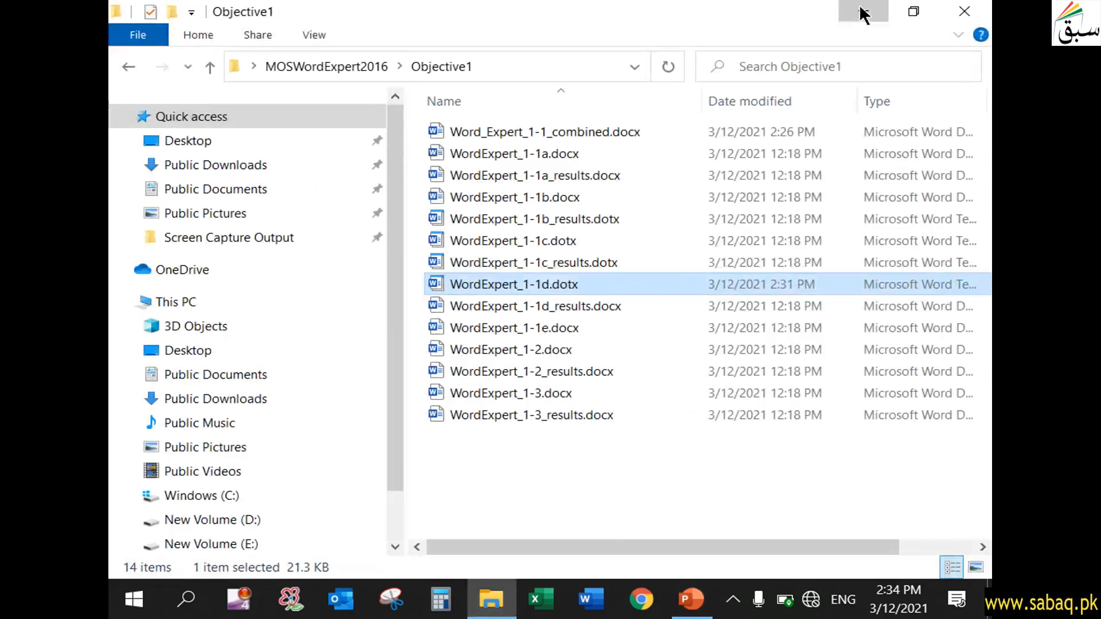
click(855, 11)
click(491, 599)
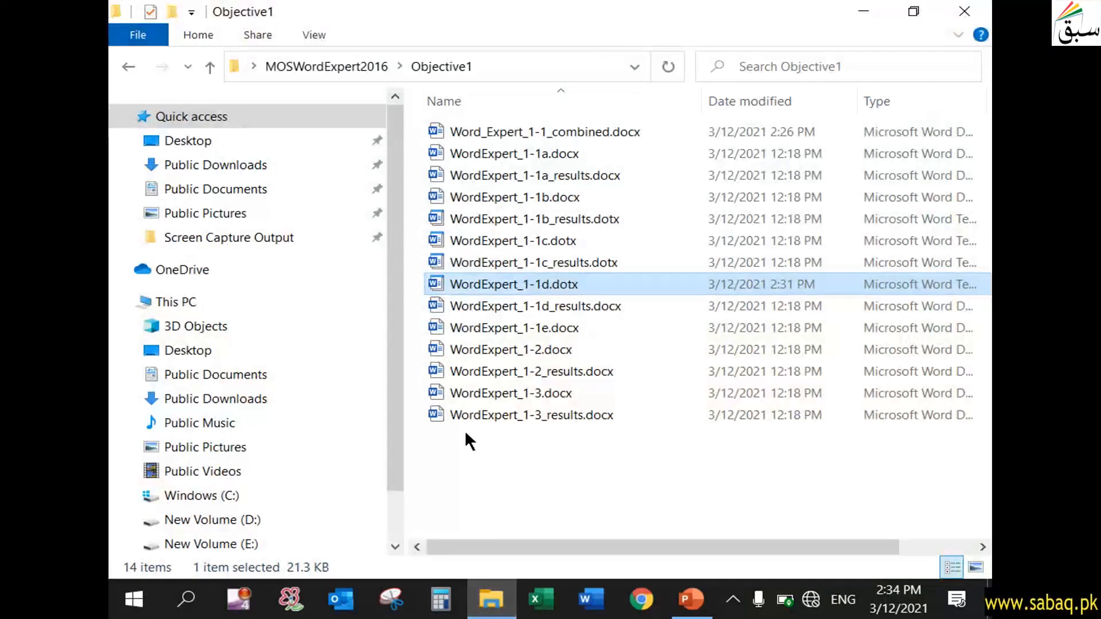
double_click(553, 151)
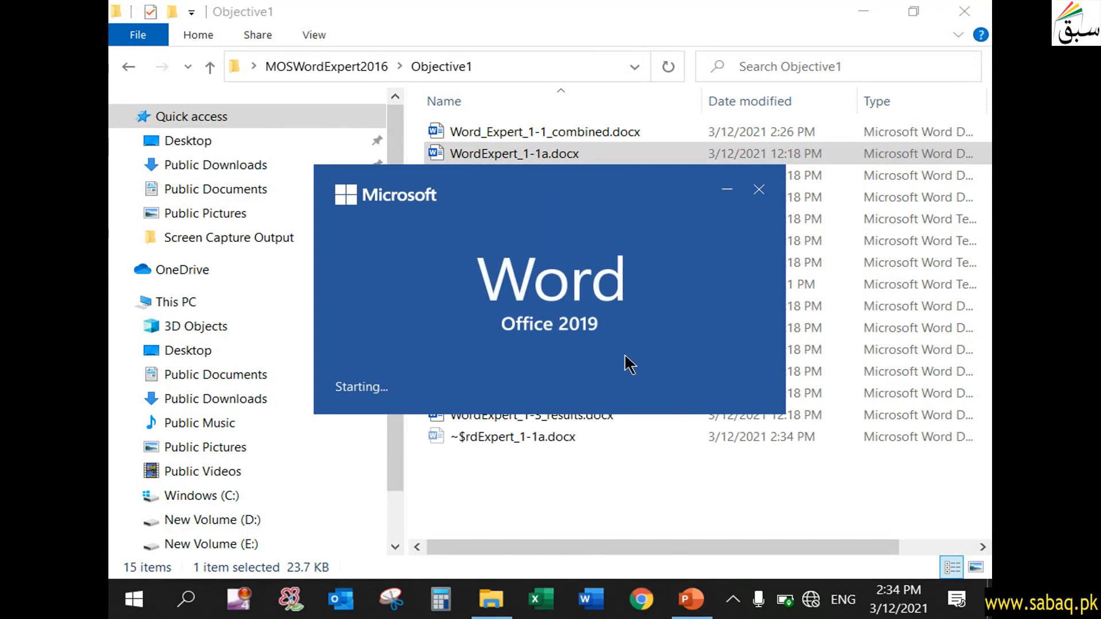
scroll(775, 521, down, 3)
scroll(775, 521, up, 2)
scroll(775, 520, down, 3)
scroll(772, 533, up, 4)
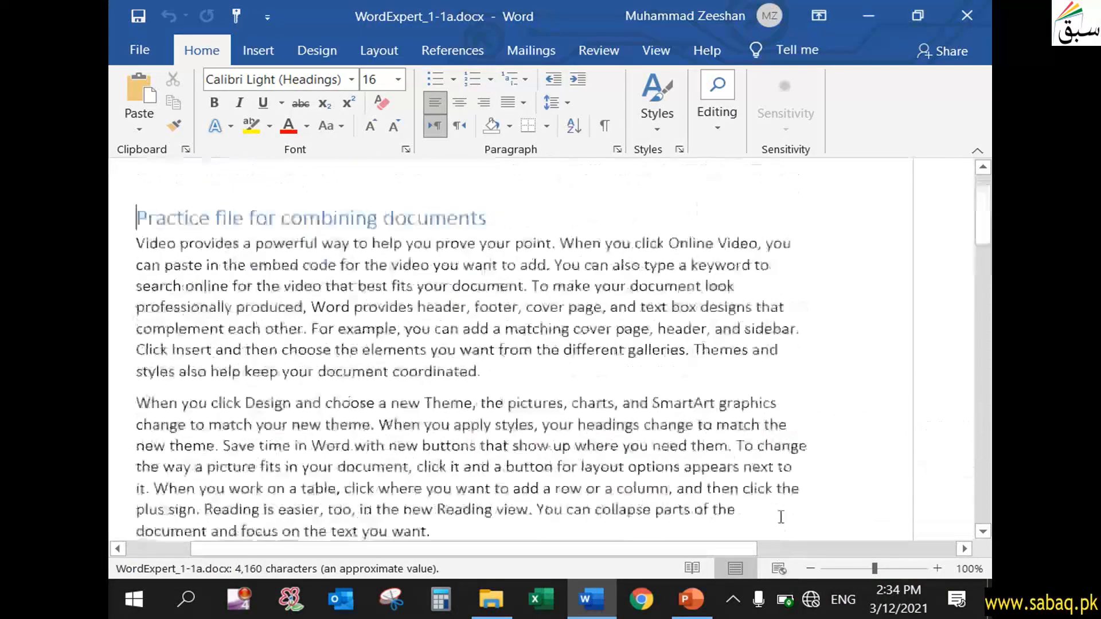
Recheck the Task 4 instructions in PowerPoint and, back in Word, place the insertion point at the end of the first body paragraph.
click(701, 607)
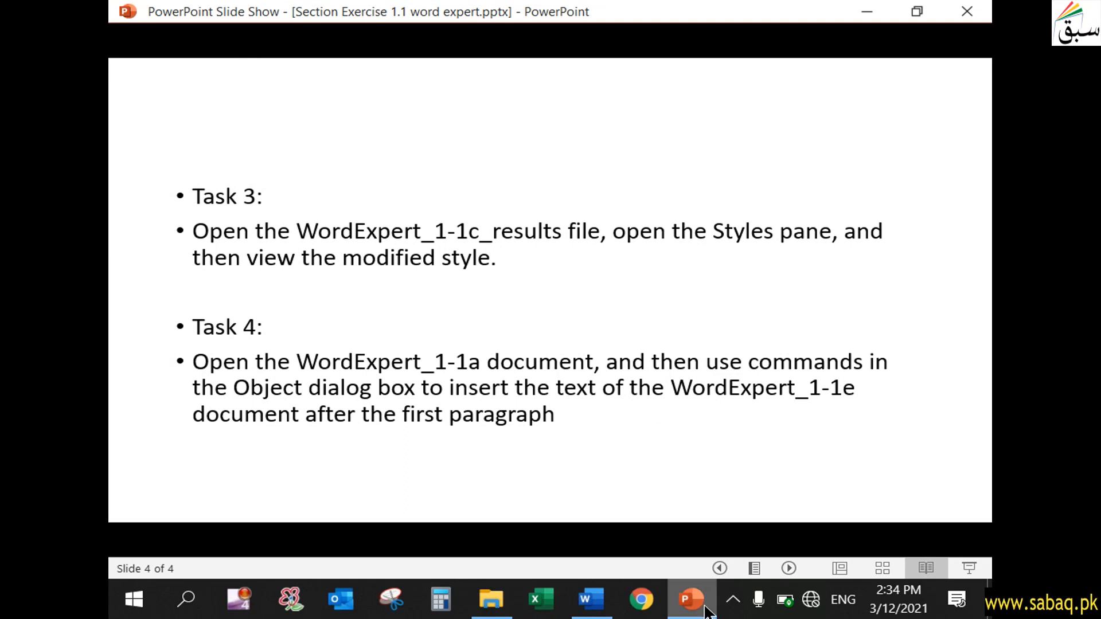
key(alt+Tab)
scroll(663, 509, down, 3)
scroll(663, 509, up, 3)
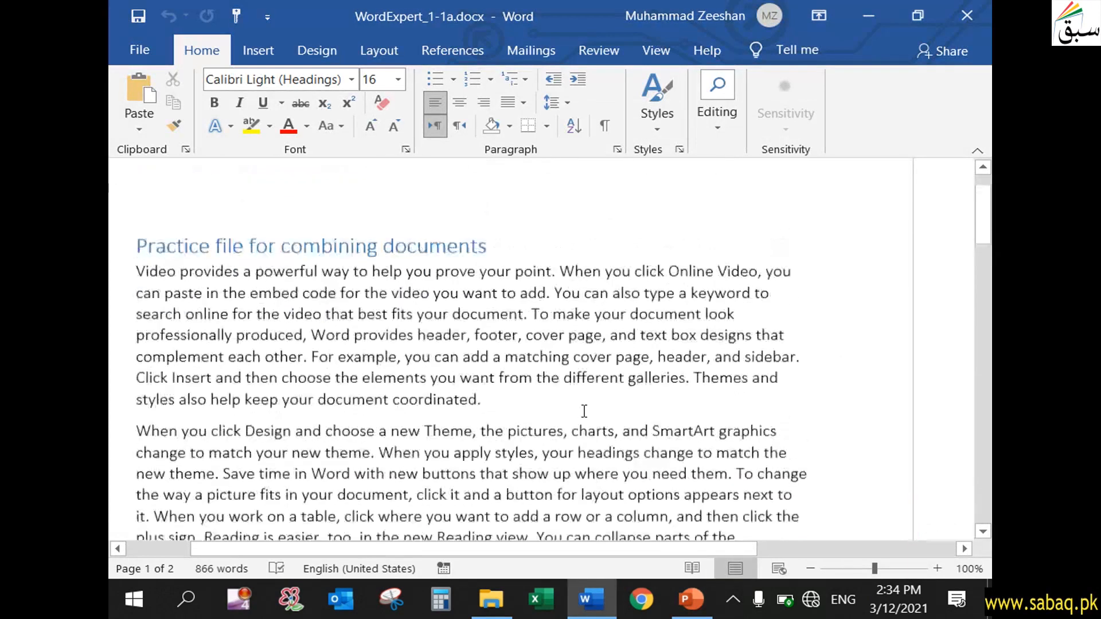
drag(224, 303, 484, 411)
click(487, 410)
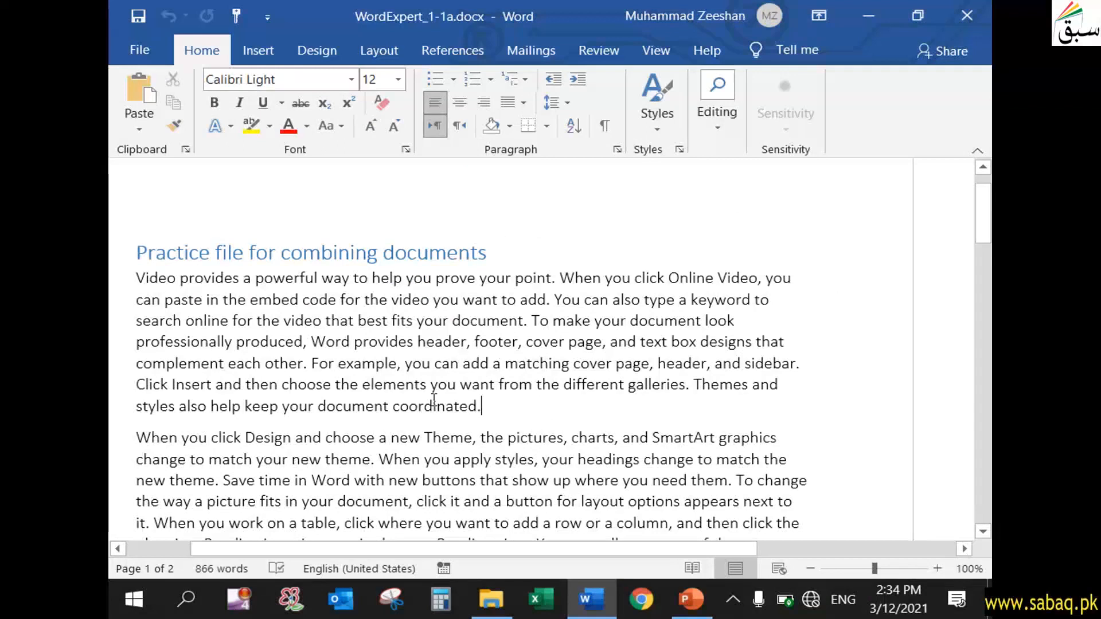
Open the Object dialog for inserting an object and recheck the Task 4 instructions in PowerPoint.
click(273, 50)
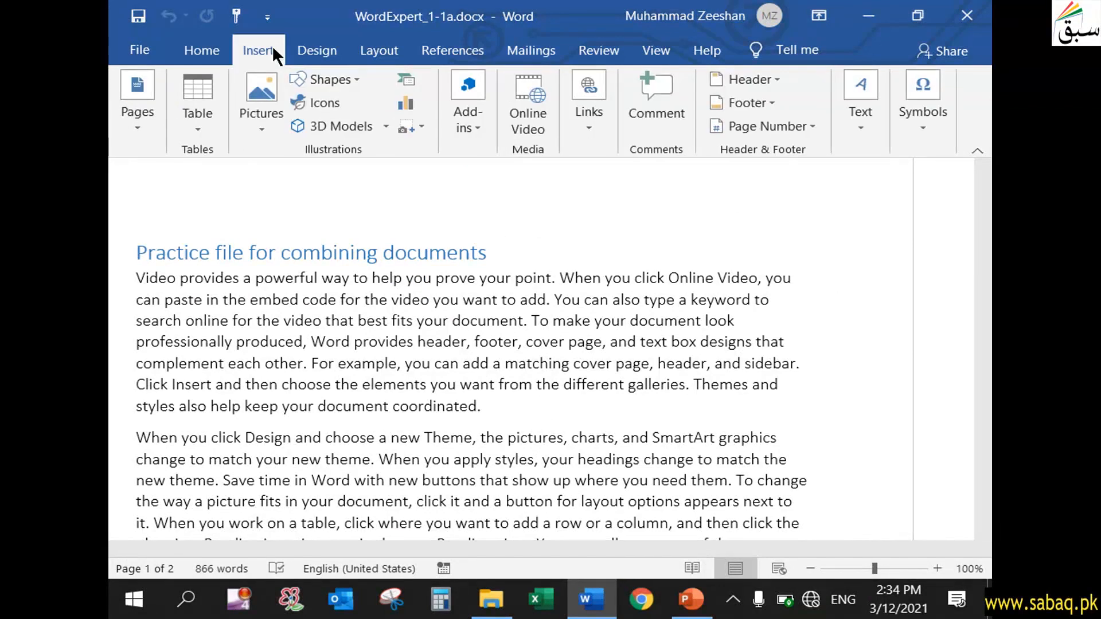
click(859, 127)
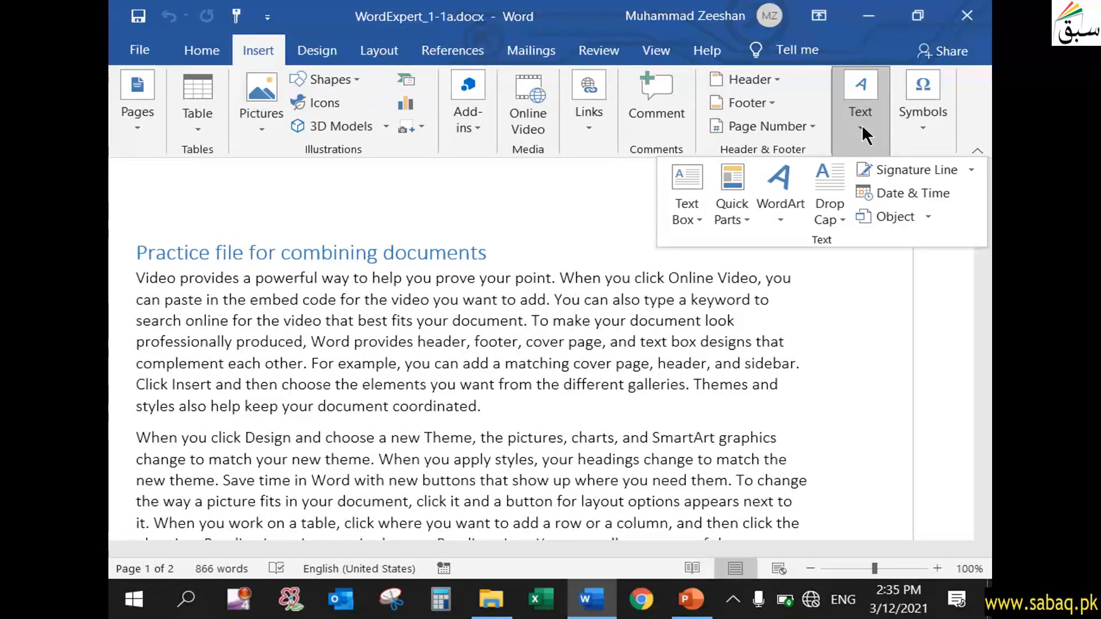
click(930, 214)
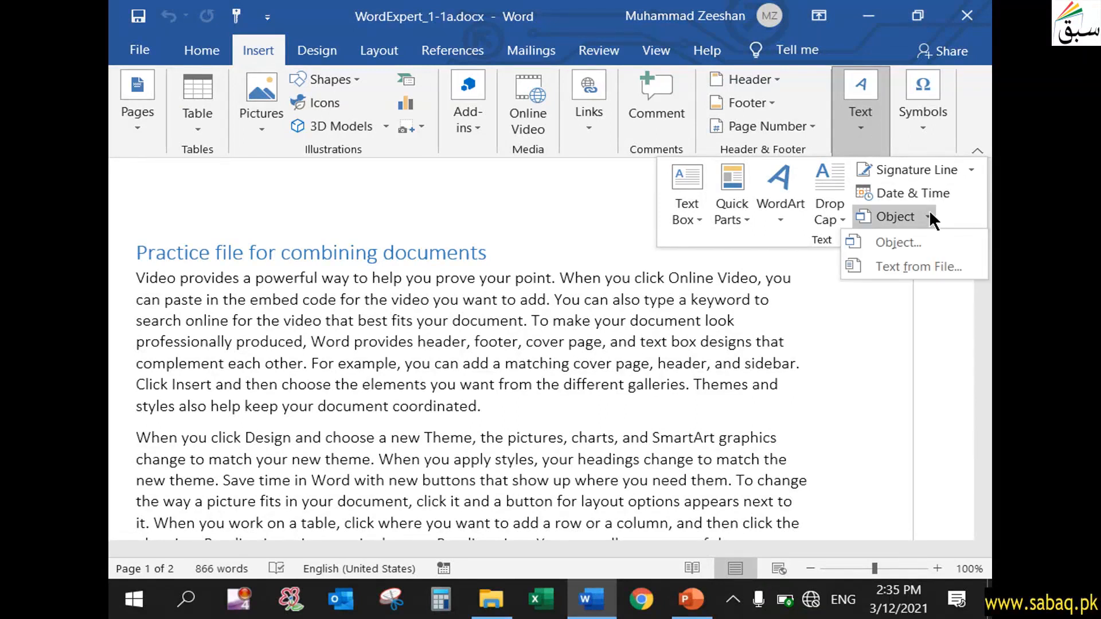
click(924, 236)
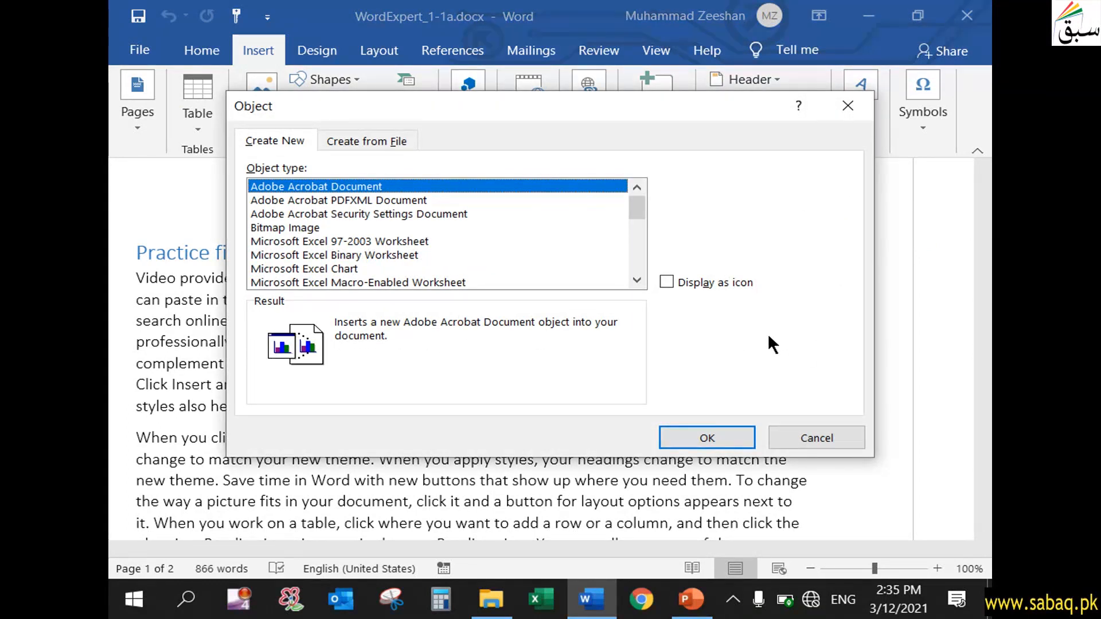
click(698, 600)
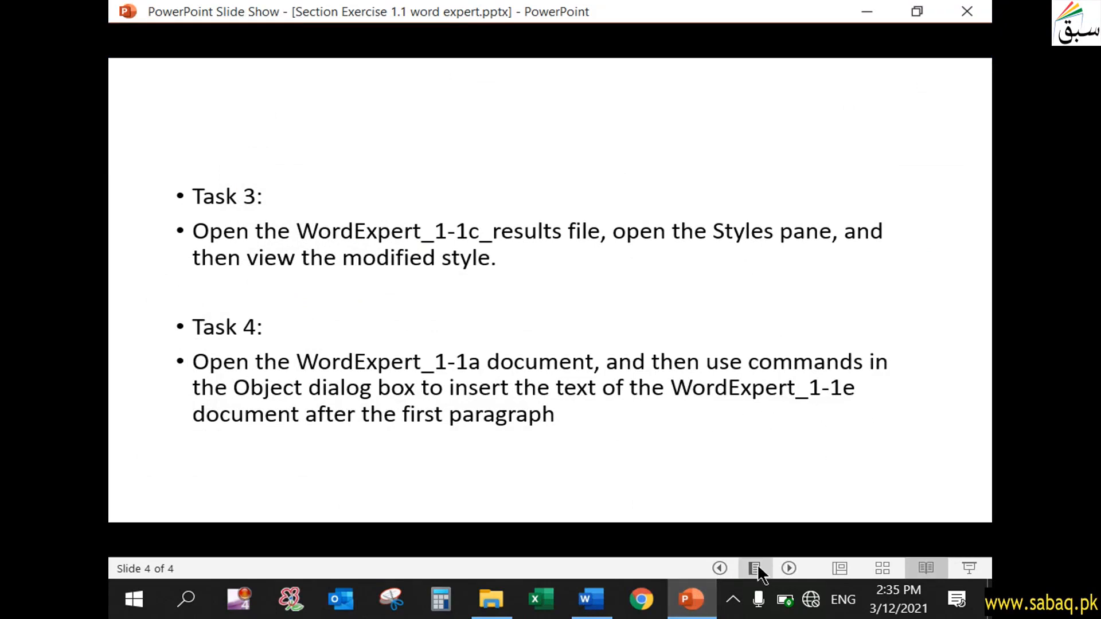
click(691, 599)
Insert an object created from the existing file WordExpert_1-1e.docx in the Desktop's MOSWordExpert2016 Objective1 folder, neither linked nor shown as an icon.
click(380, 137)
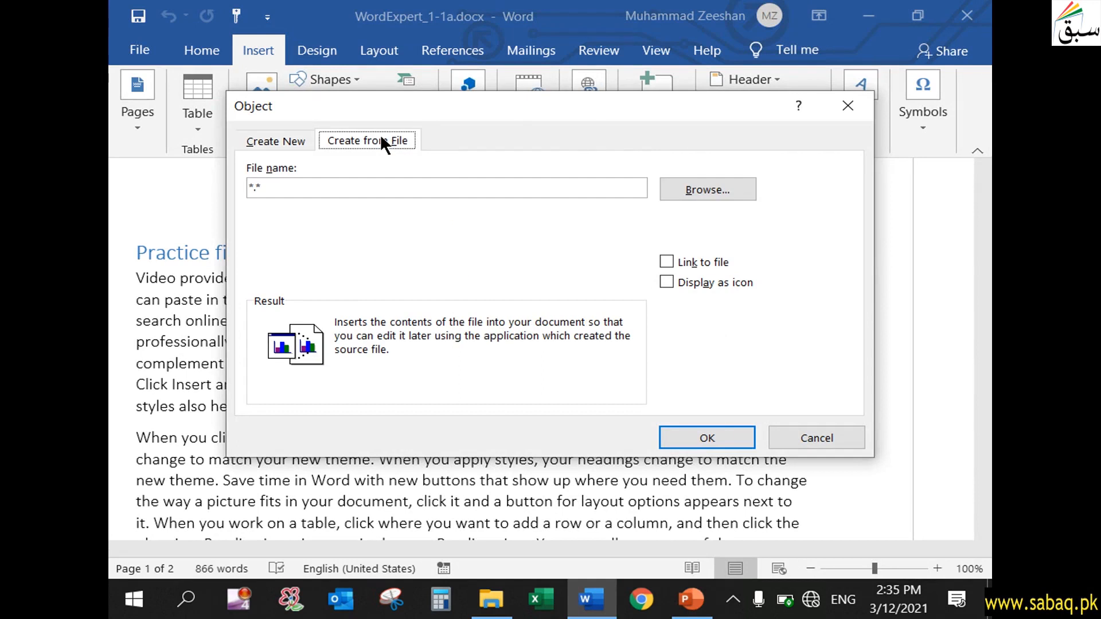
click(729, 189)
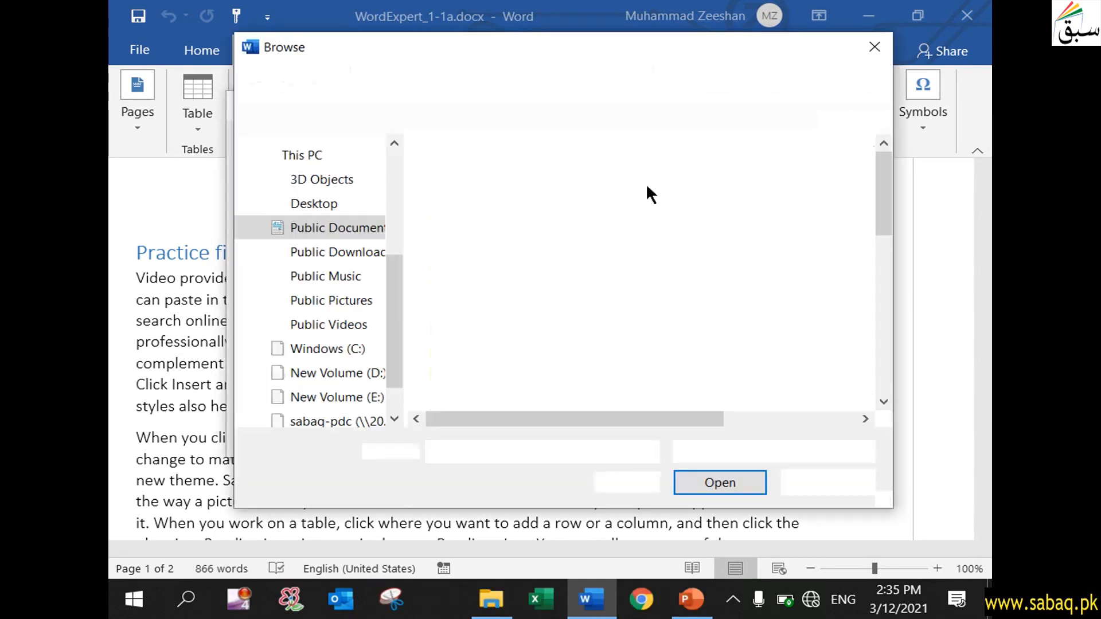
click(347, 204)
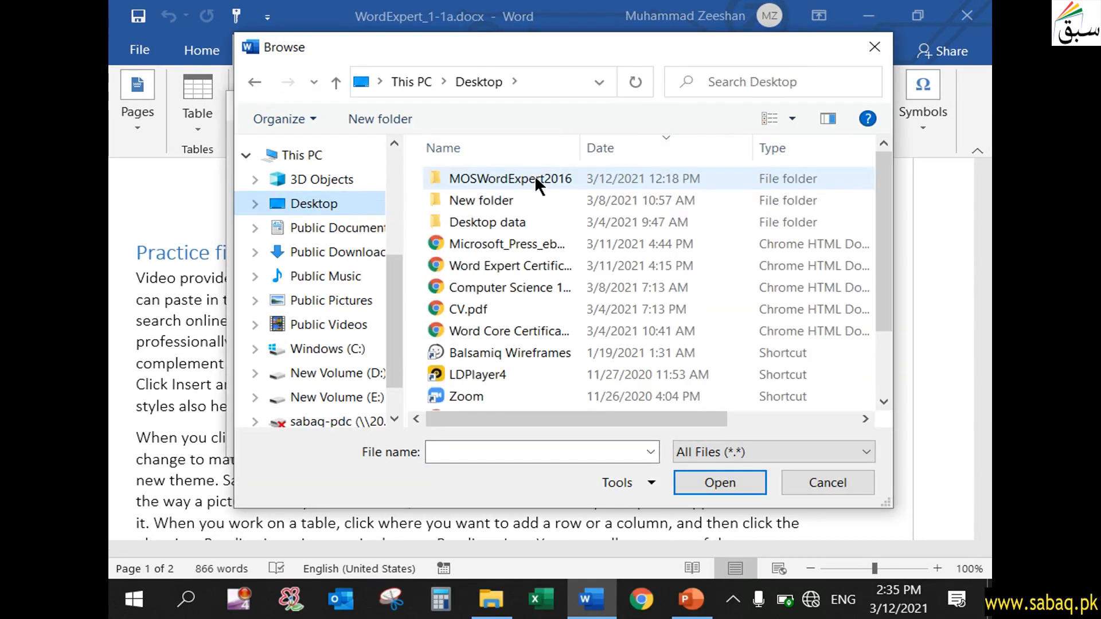
double_click(534, 176)
double_click(524, 177)
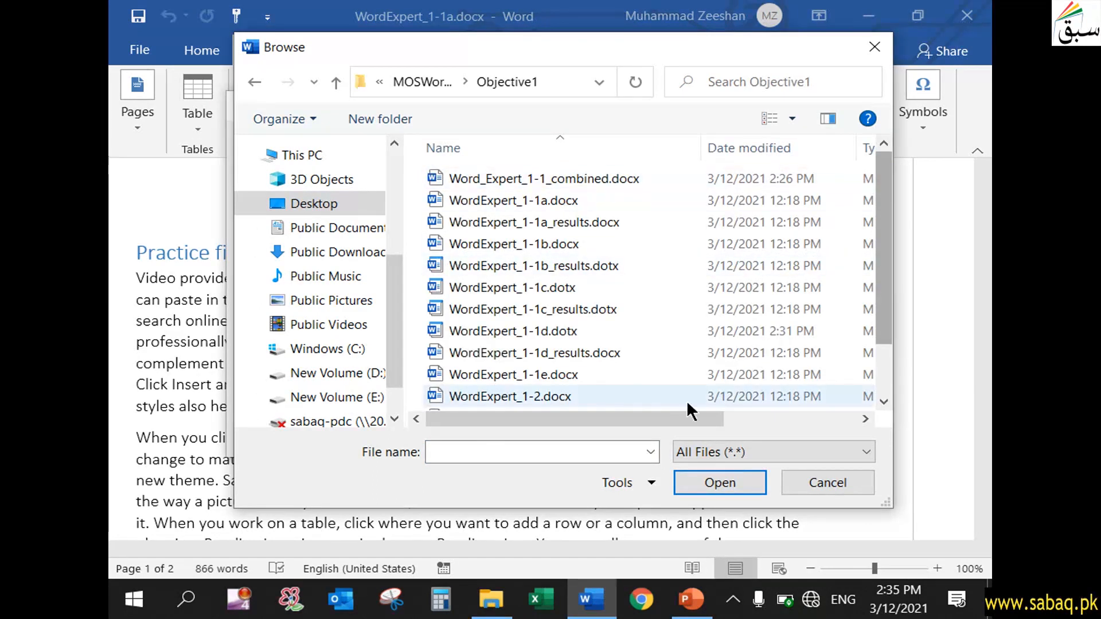
click(608, 376)
click(710, 484)
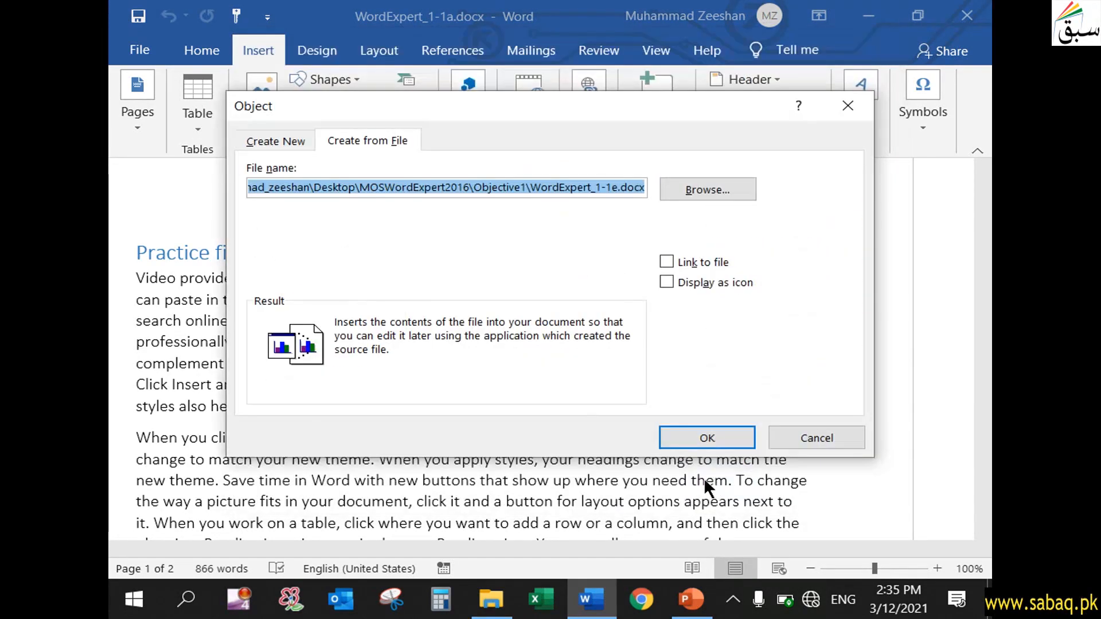
click(697, 601)
click(698, 602)
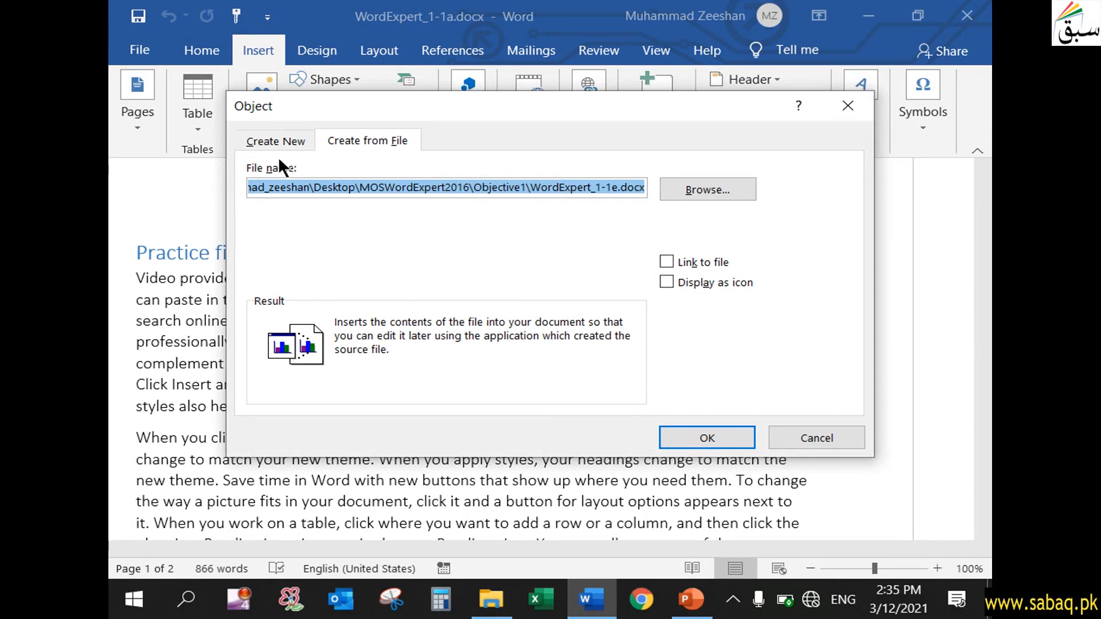
click(718, 440)
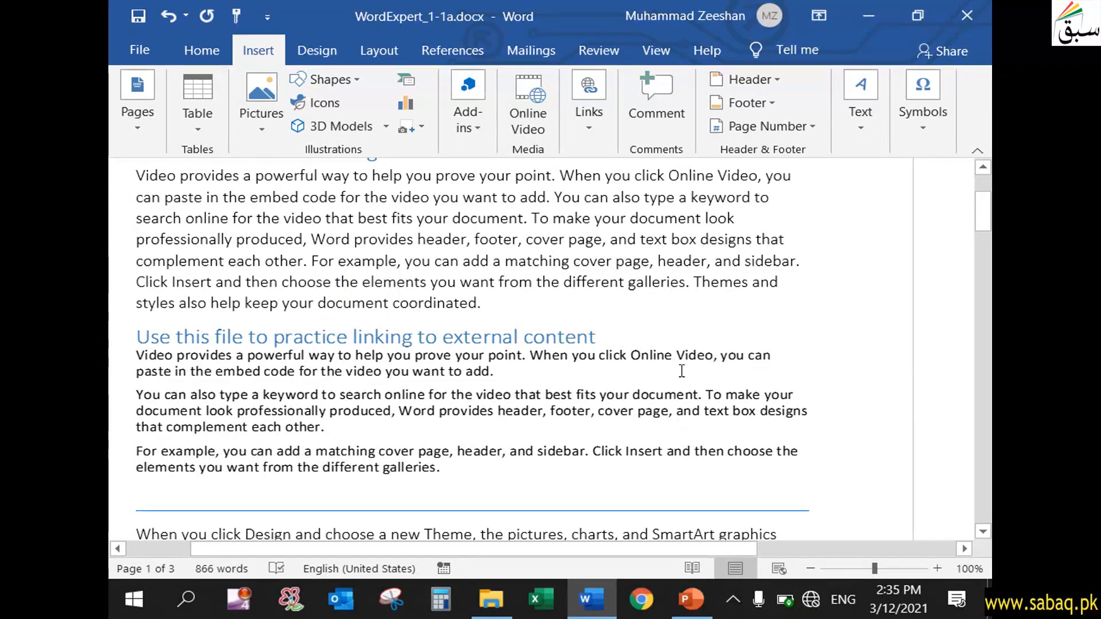
Examine the inserted WordExpert_1-1e content below the first paragraph and select it as an object.
scroll(782, 413, up, 1)
scroll(782, 416, down, 2)
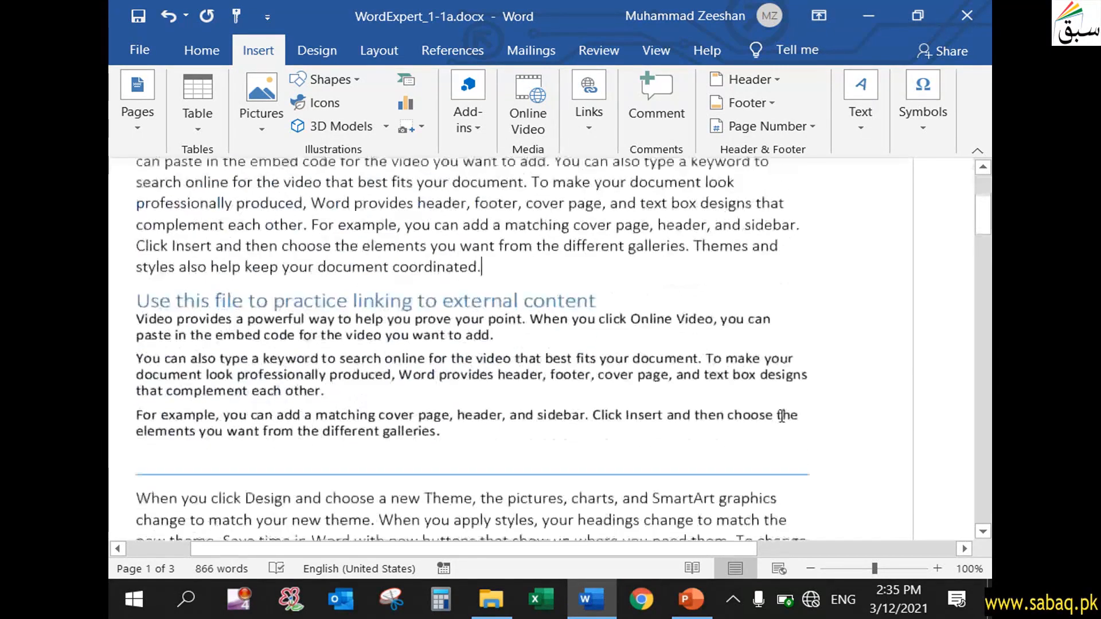
click(297, 446)
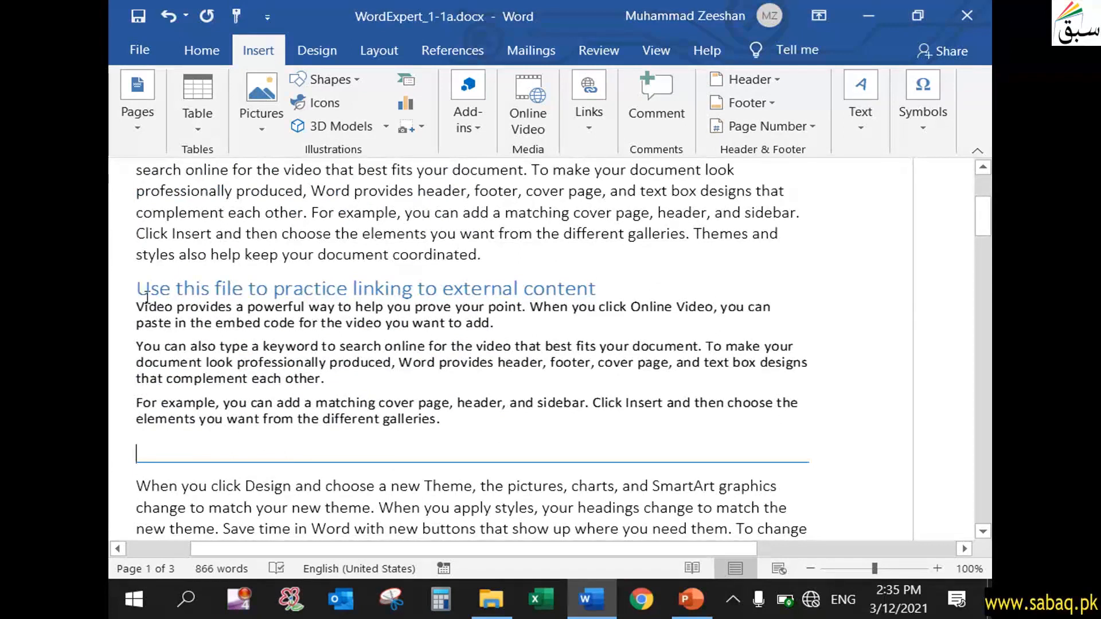
click(297, 447)
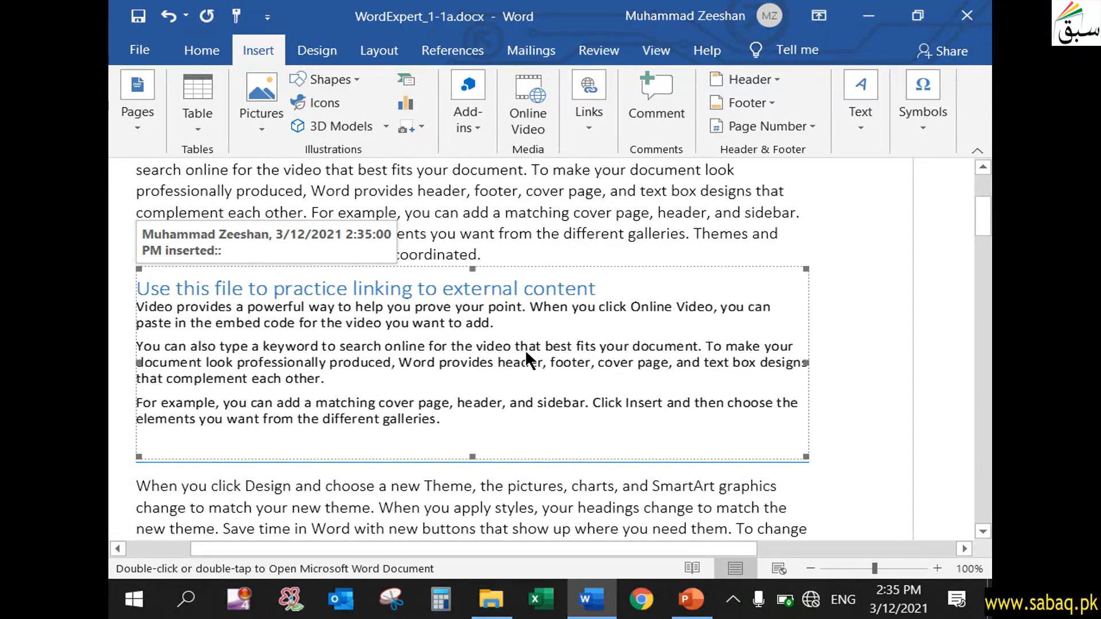
Switch to PowerPoint and return the Section Exercise 1.1 presentation to its title slide.
click(703, 594)
click(573, 447)
scroll(576, 447, up, 3)
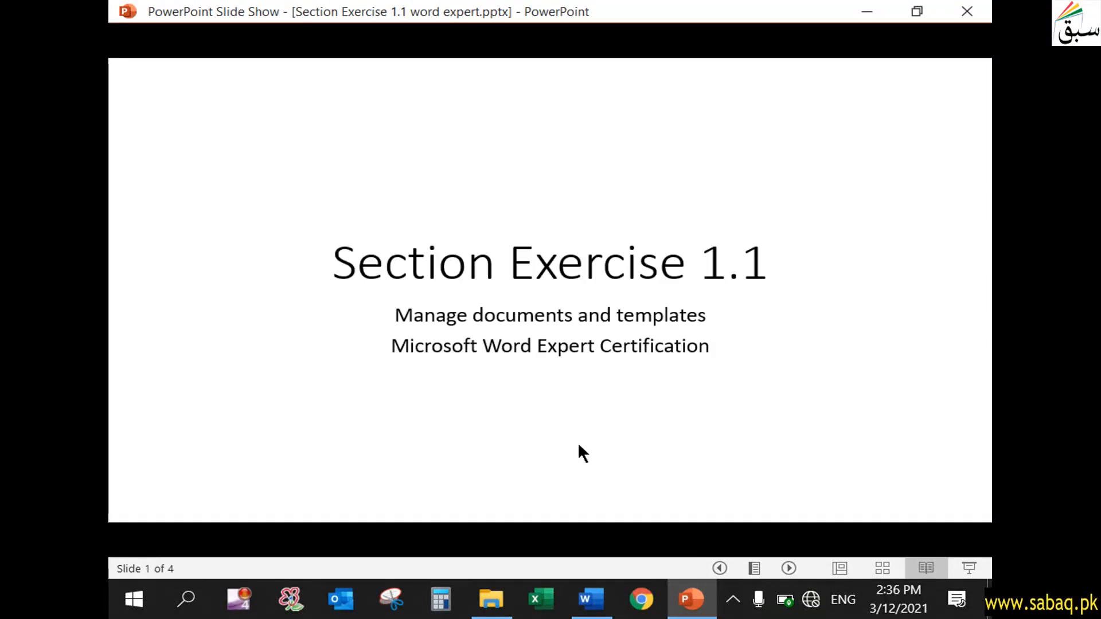